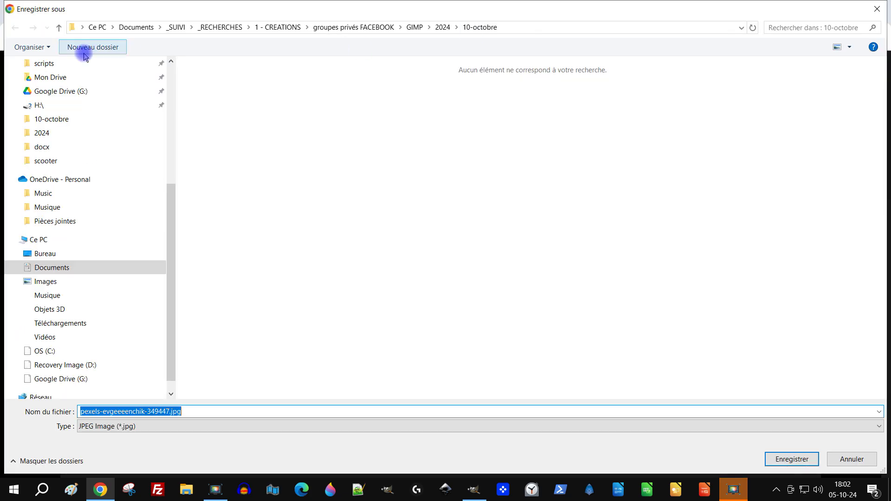
- Save the autumn forest photo in a new folder named projet 1 and download the three photos of the woman from Pexels
click(93, 44)
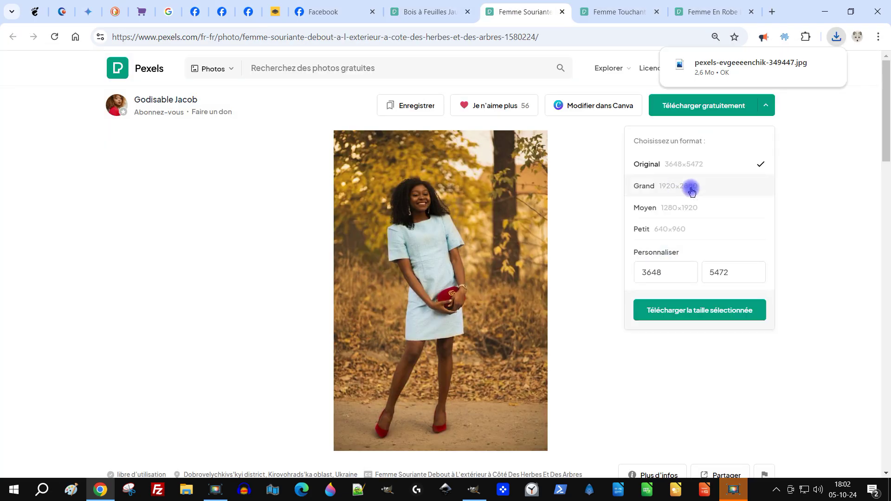
click(675, 200)
click(433, 11)
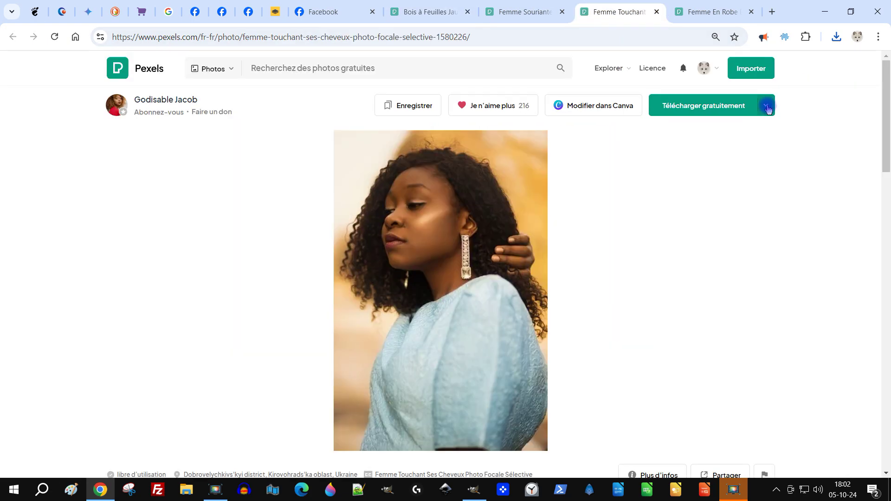
click(684, 106)
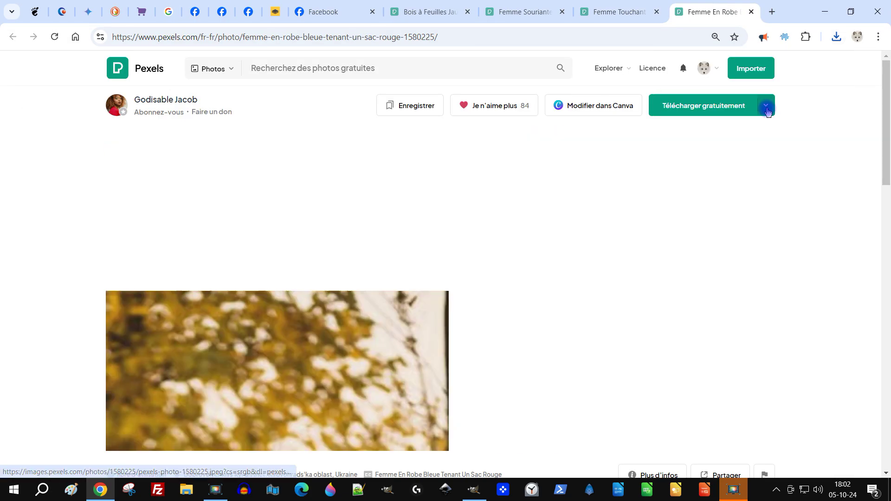
click(765, 105)
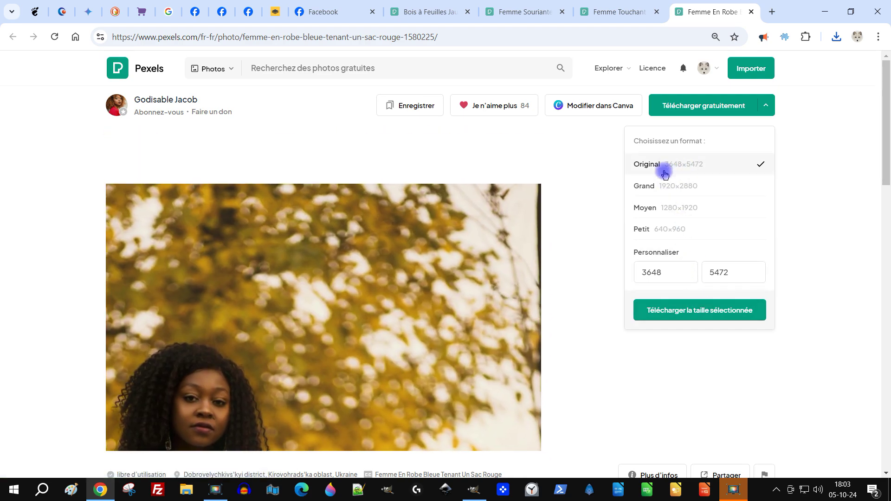
click(706, 309)
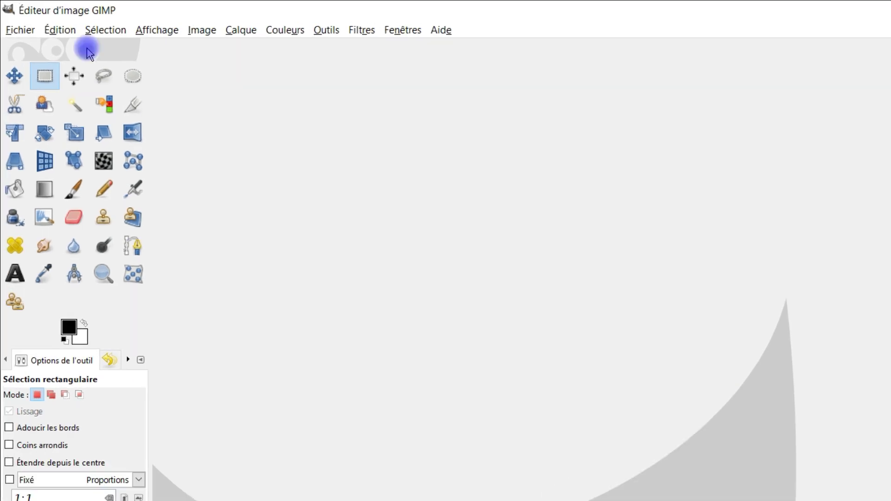
- Switch to GIMP and open the autumn forest JPG ending in 349447 from the projet 1 folder
click(20, 30)
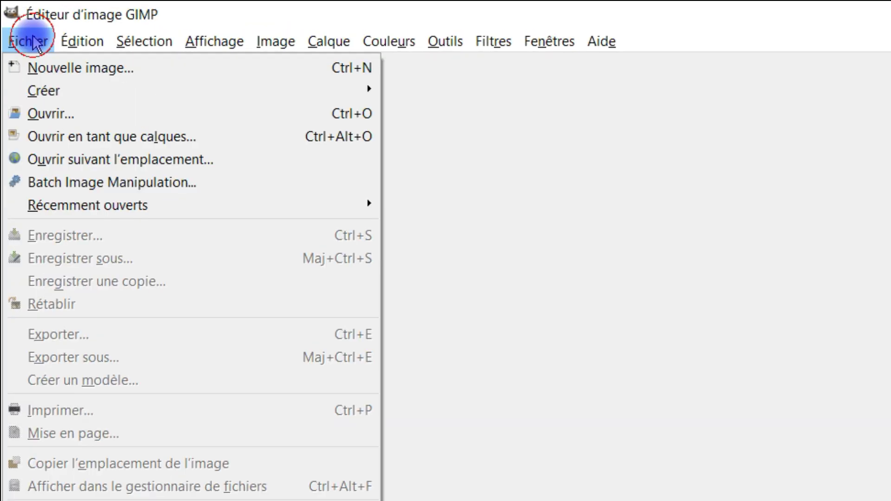
click(89, 124)
click(195, 278)
double_click(266, 110)
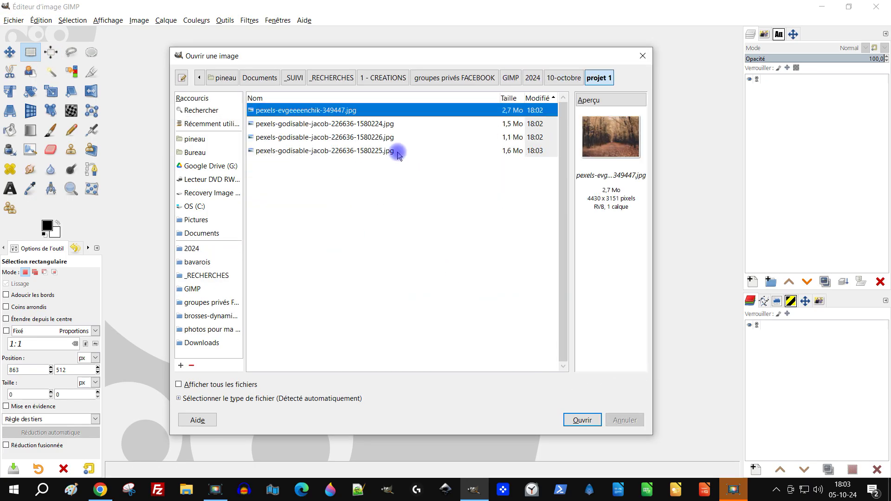
click(588, 420)
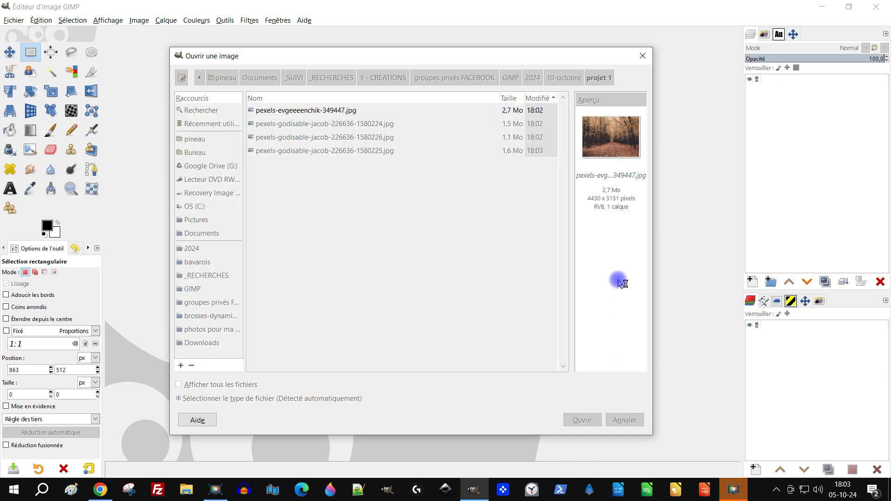
- Rename the forest photo's layer as arrière-plan
double_click(815, 89)
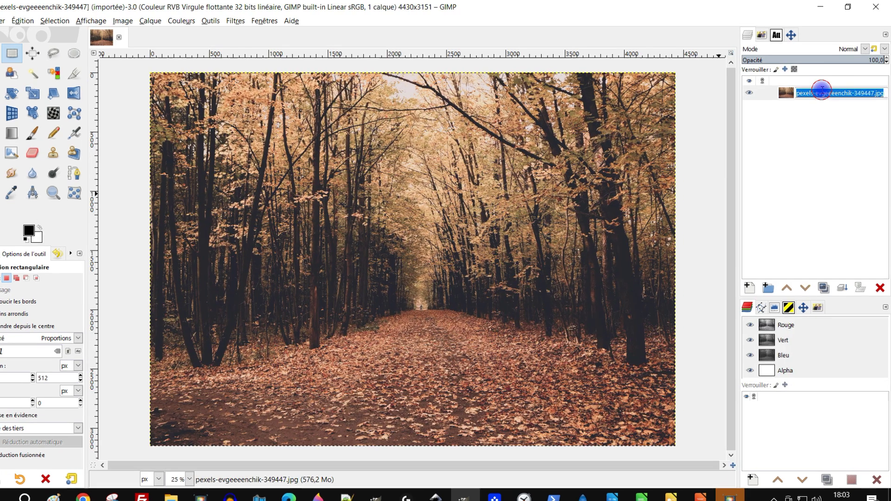
text(amière-plan)
key(Return)
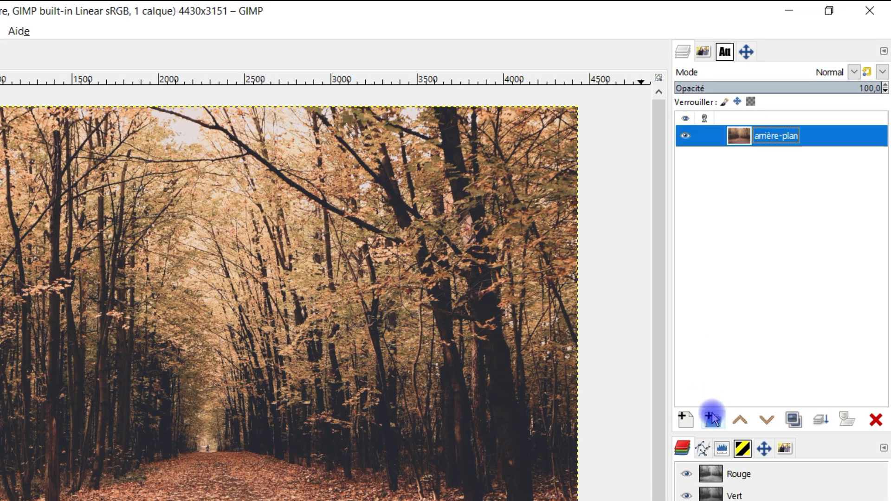
- Create three layer groups above arrière-plan, named gauche, droite and centre from top to bottom, and make gauche the active group
click(725, 390)
double_click(789, 136)
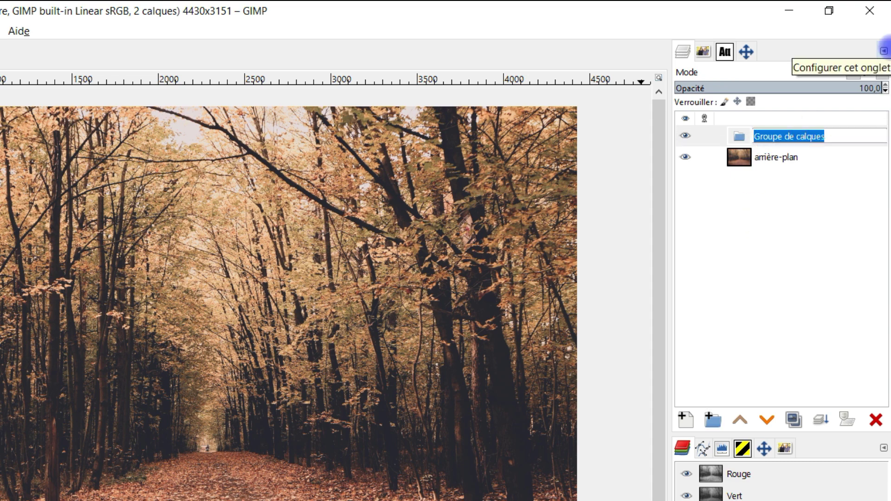
key(BackSpace)
text(gauch)
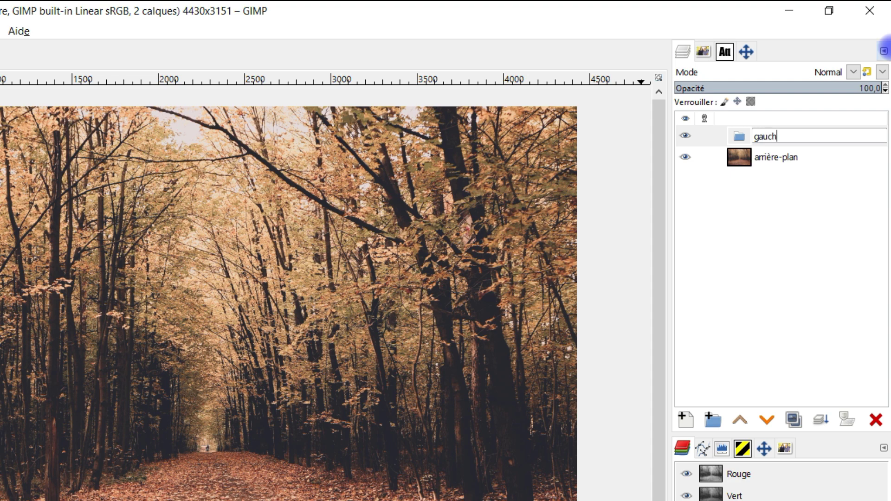
text(e)
click(770, 161)
text(droite)
key(Return)
click(712, 420)
text(centre)
key(Return)
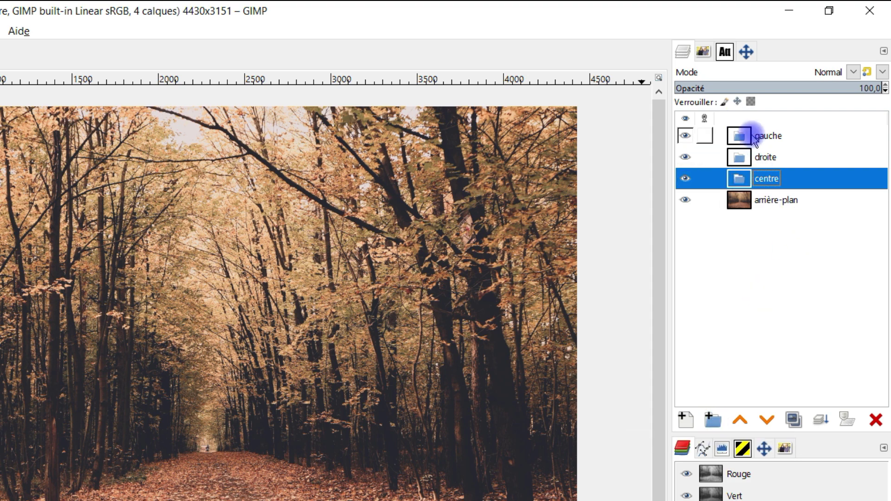
click(774, 135)
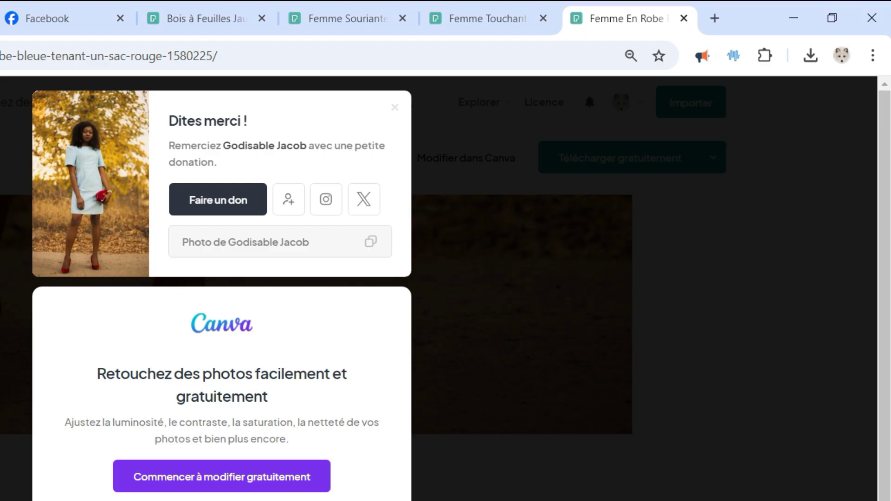
- In the browser, remove the background of the photo ending in 1580224 with remove.bg and save the cutout as centre.png in projet 1
click(390, 110)
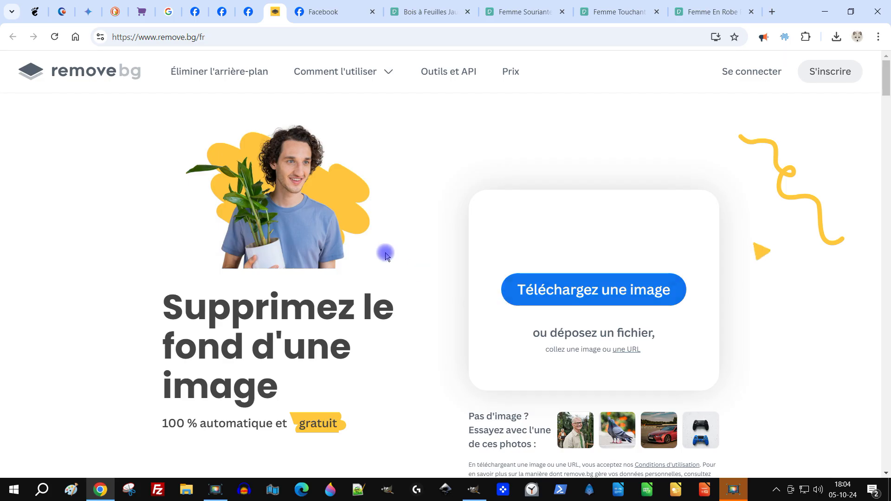
scroll(596, 194, down, 1)
click(608, 234)
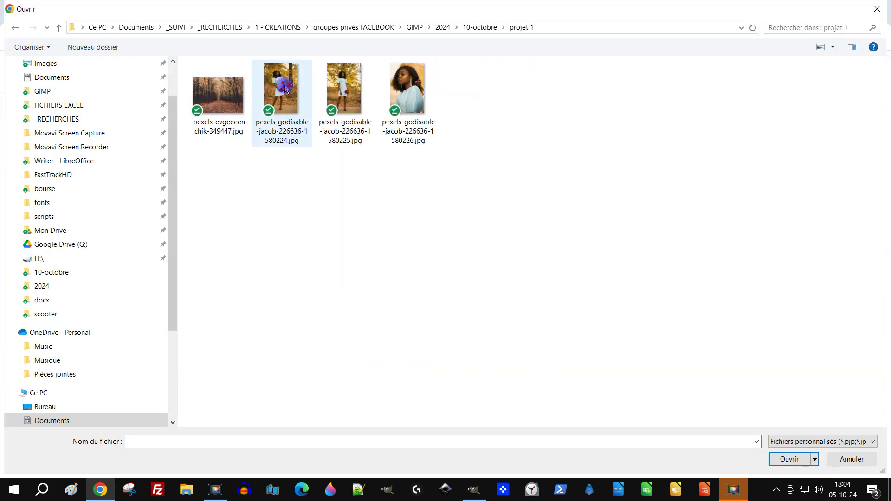
double_click(285, 88)
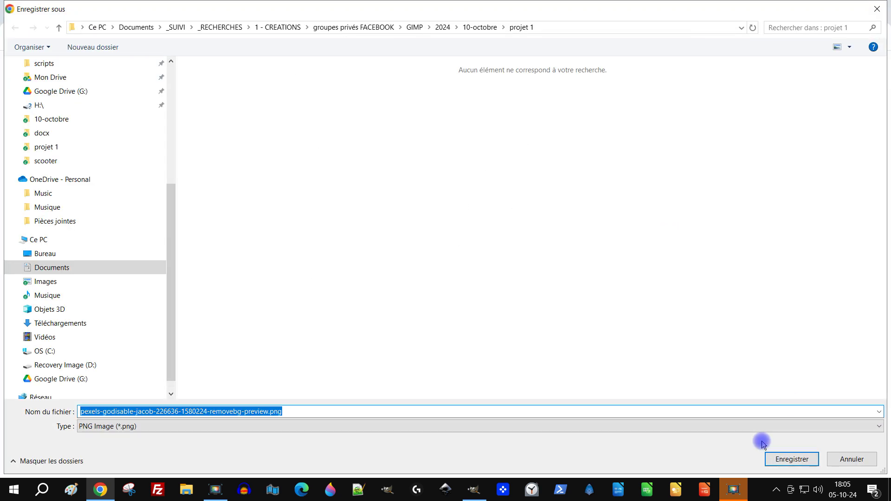
text(cen)
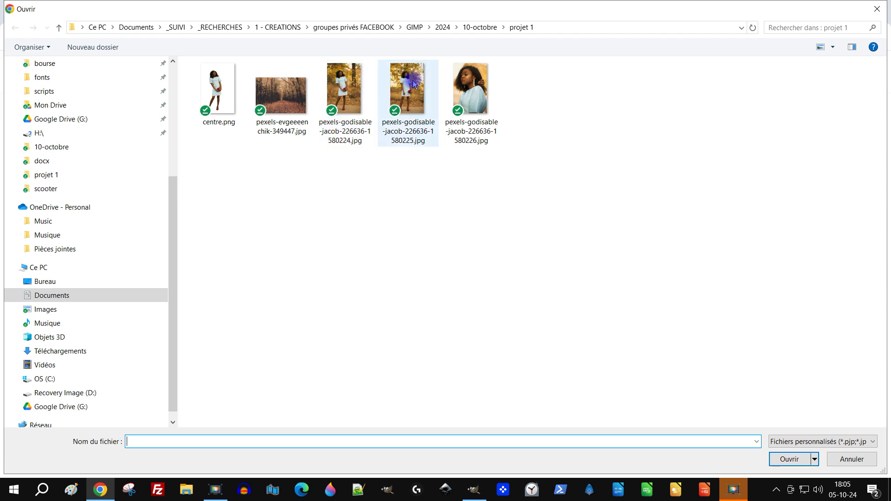
- Remove the background of the photo ending in 1580225 and save the cutout as droite.png in projet 1
double_click(412, 80)
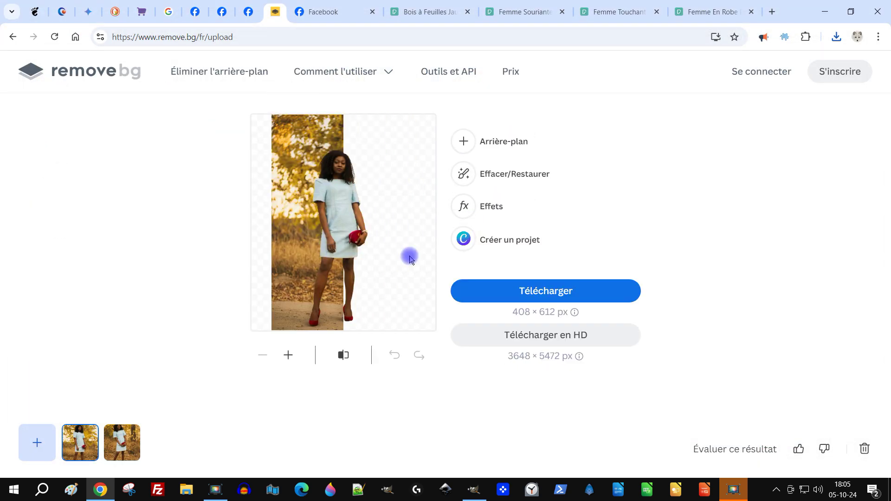
click(534, 290)
text(centre)
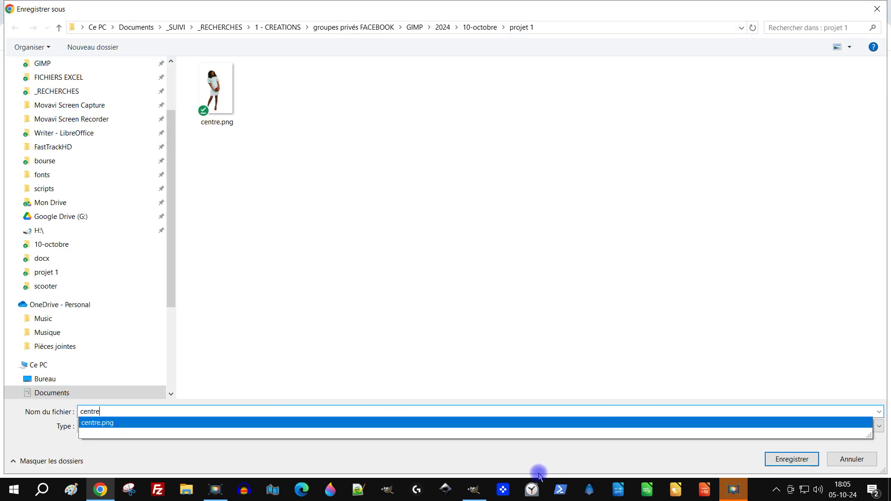
click(128, 417)
text(droite)
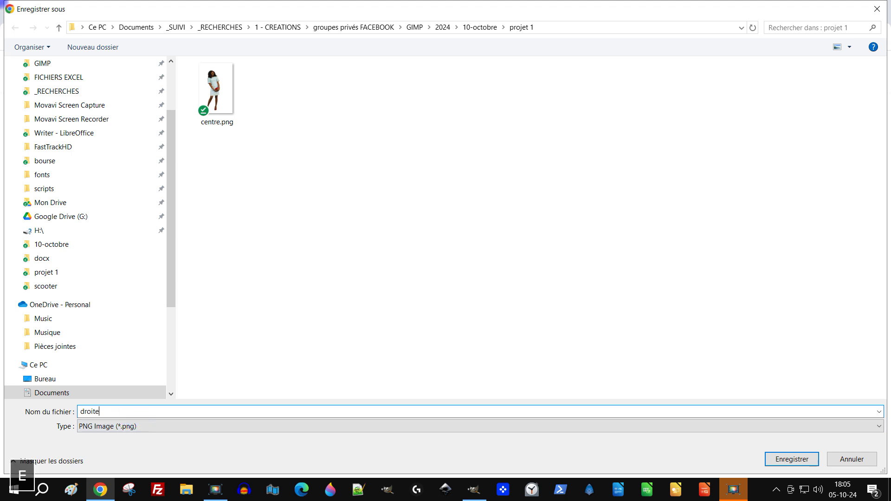
key(Return)
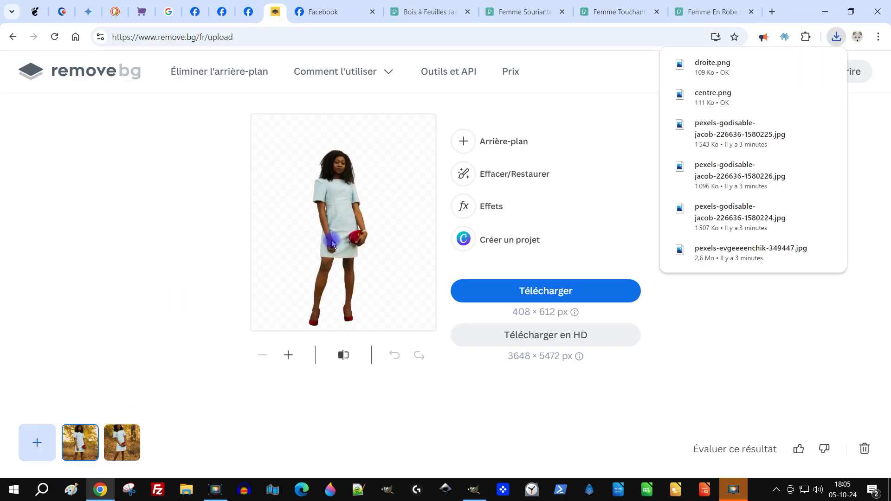
- Remove the background of the close-up portrait ending in 1580226 and save the cutout as gauche.png in projet 1
drag(739, 213, 662, 205)
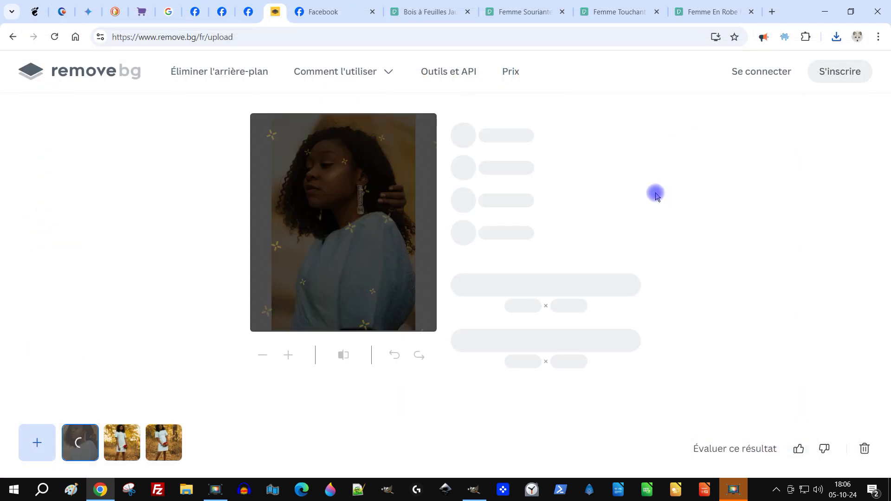
click(560, 294)
text(gauche)
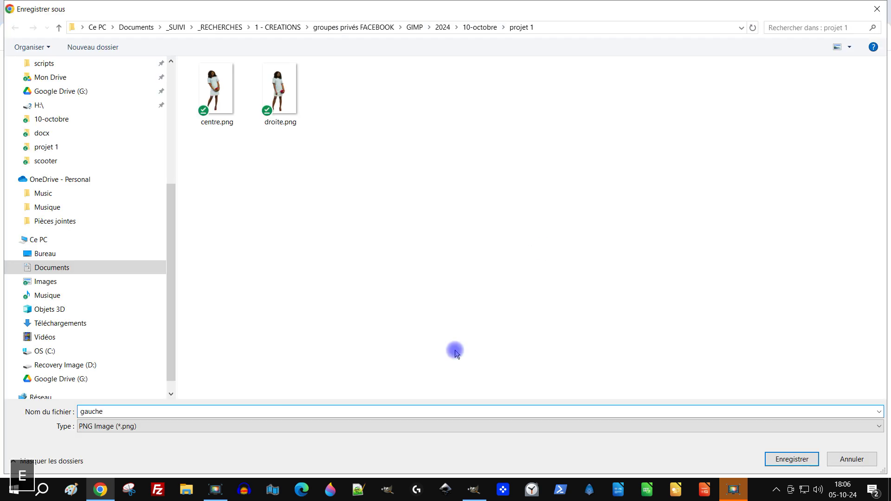
click(792, 458)
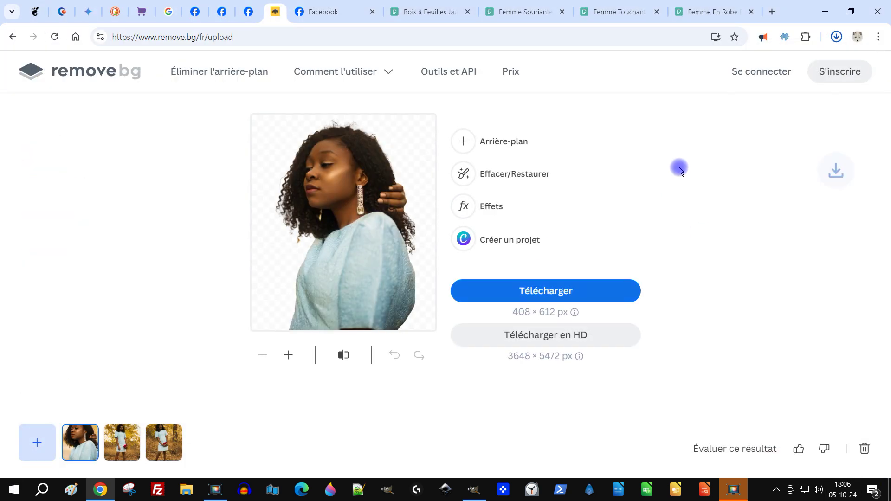
- Switch back to GIMP and open the close-up portrait JPG ending in 1580226 as a layer inside the gauche group
click(508, 479)
click(16, 20)
click(13, 20)
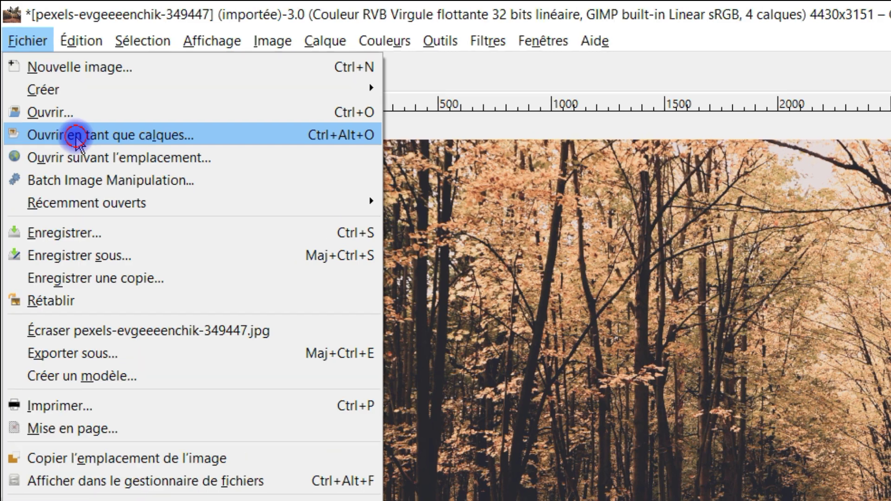
click(53, 95)
click(381, 126)
click(385, 137)
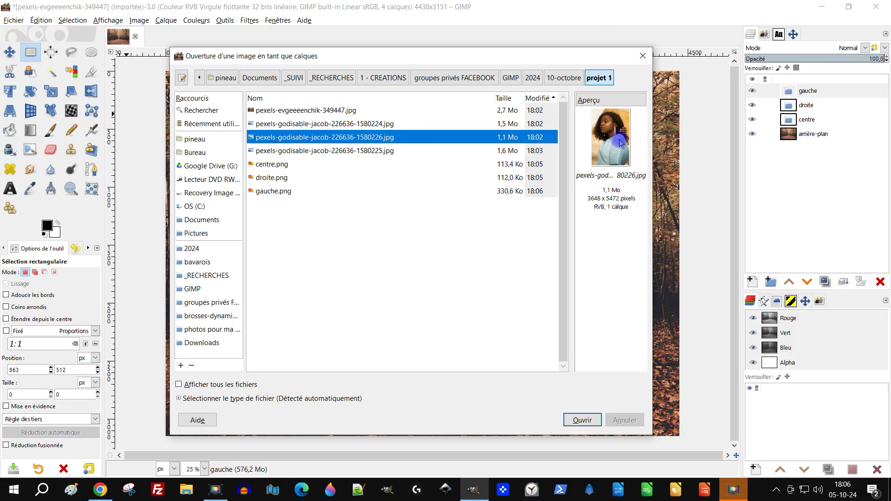
click(582, 420)
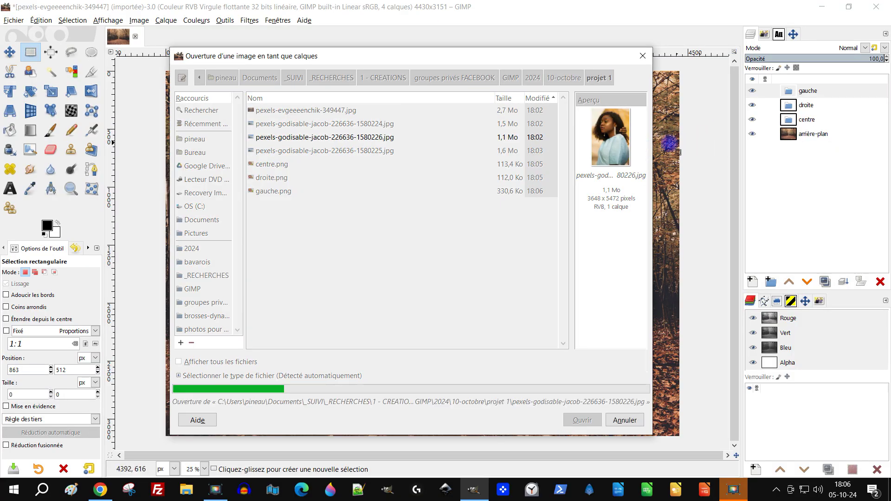
scroll(417, 232, down, 2)
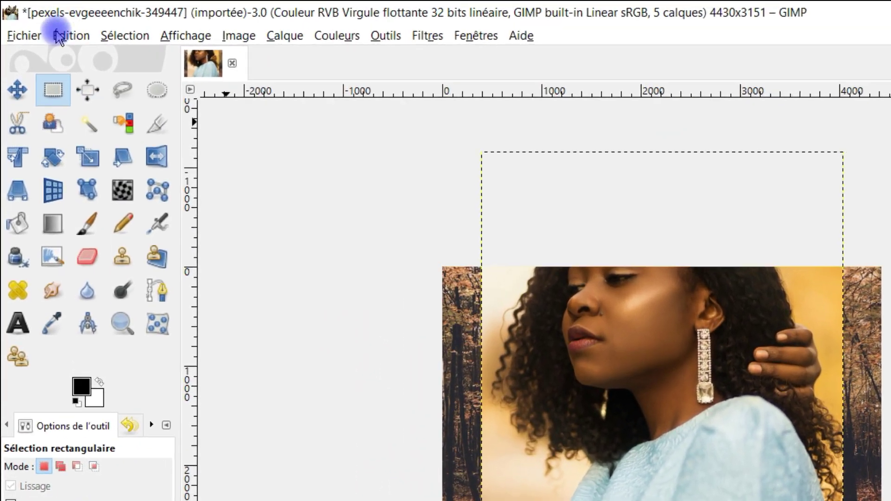
- Open gauche.png as a layer above the close-up portrait in the gauche group
click(20, 30)
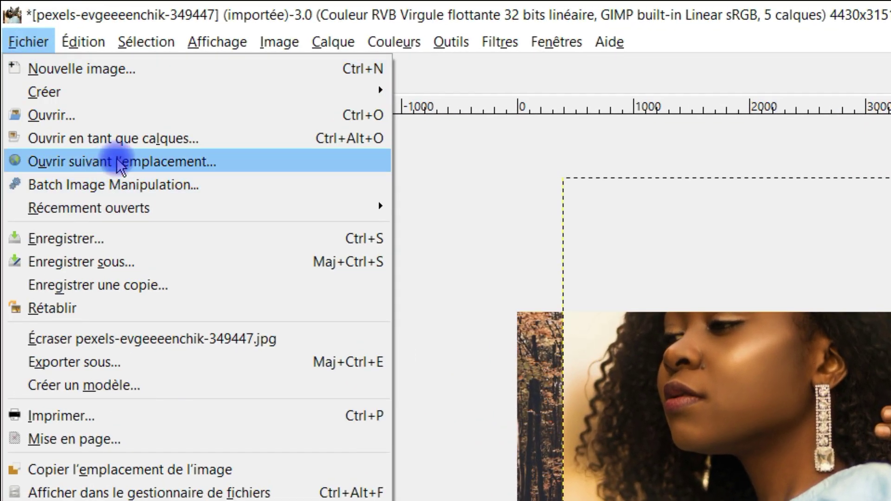
click(134, 142)
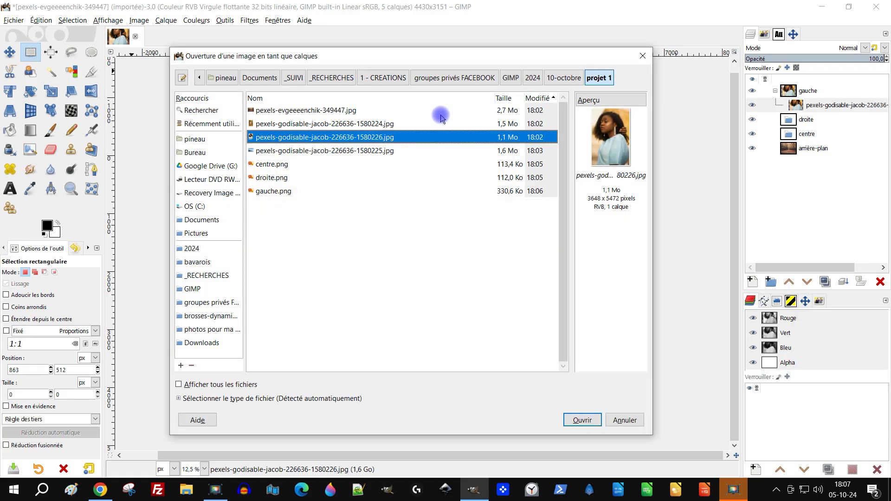
click(289, 164)
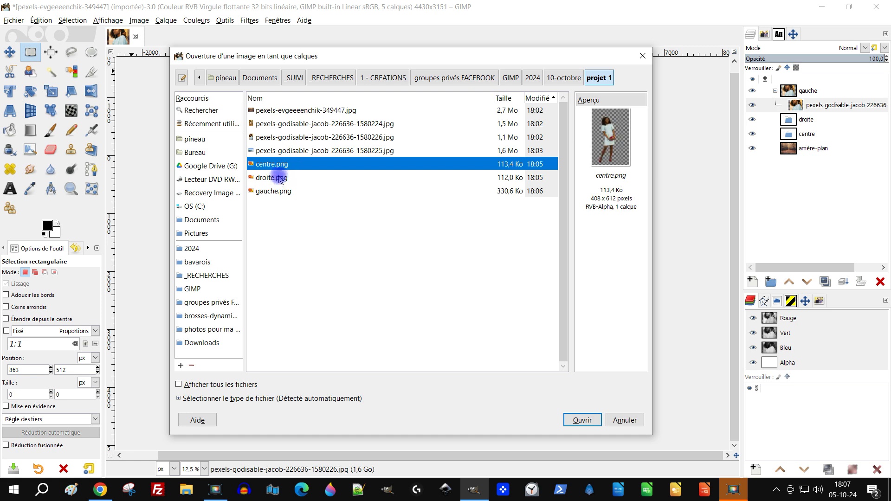
click(280, 178)
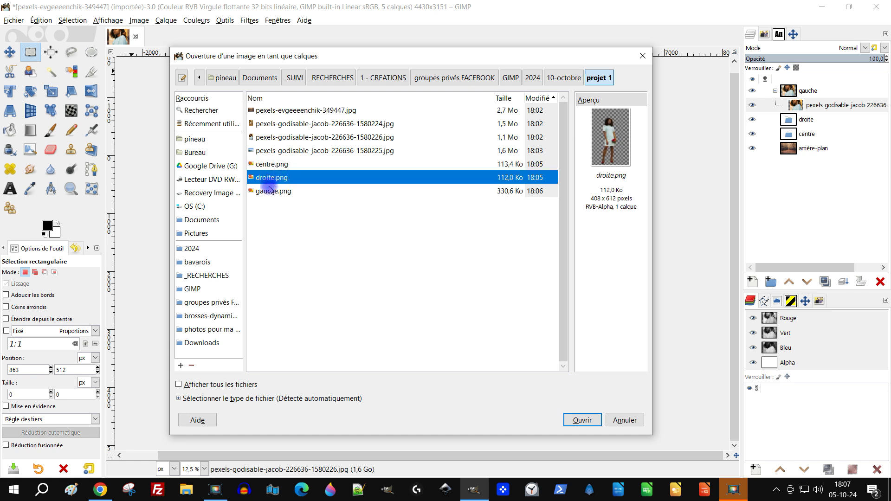
click(270, 191)
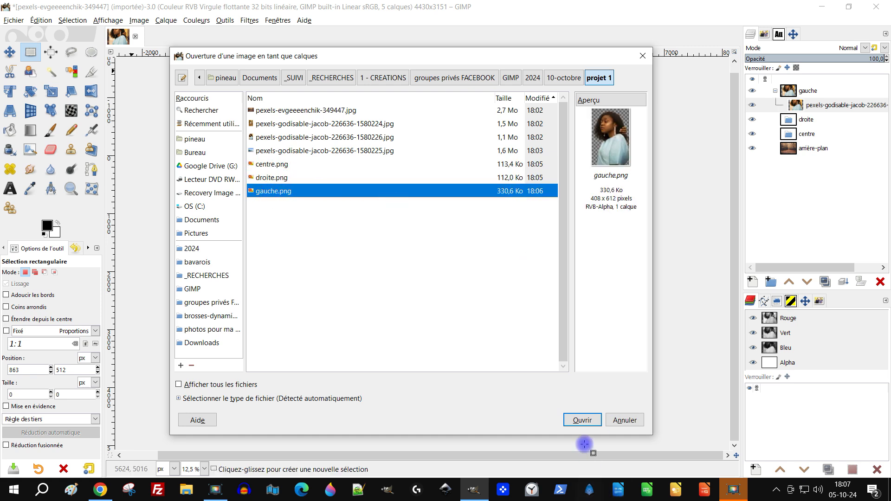
click(580, 420)
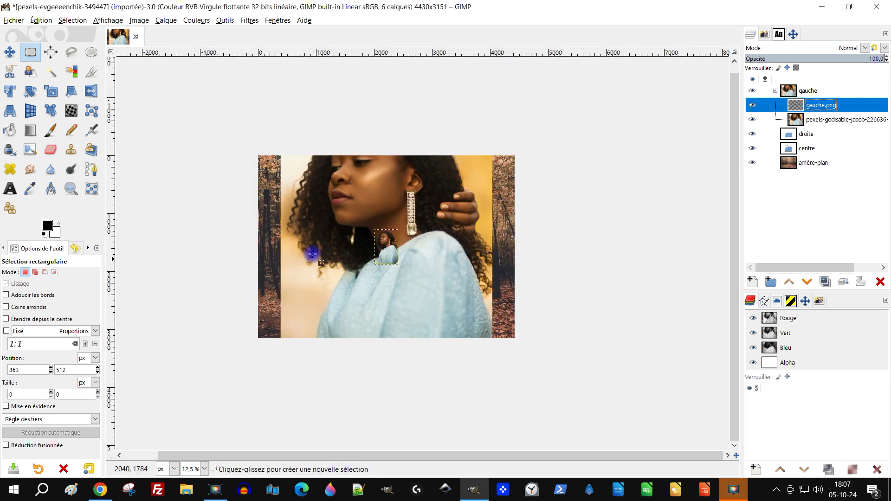
- Check the pixel width and height of the close-up portrait layer in the gauche group without rescaling it
scroll(379, 264, up, 2)
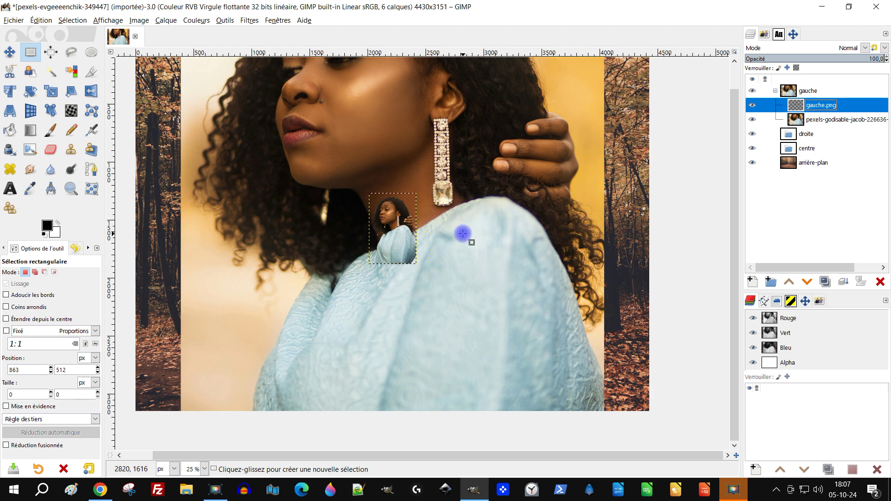
click(819, 120)
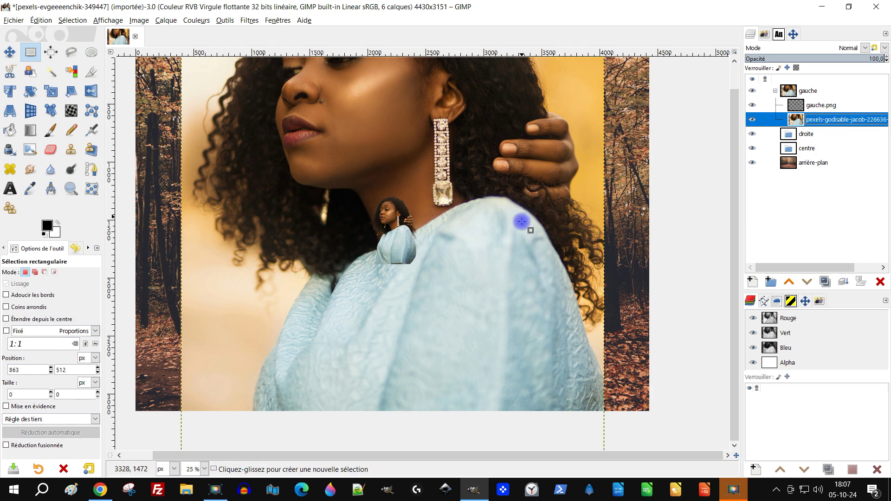
scroll(516, 254, down, 2)
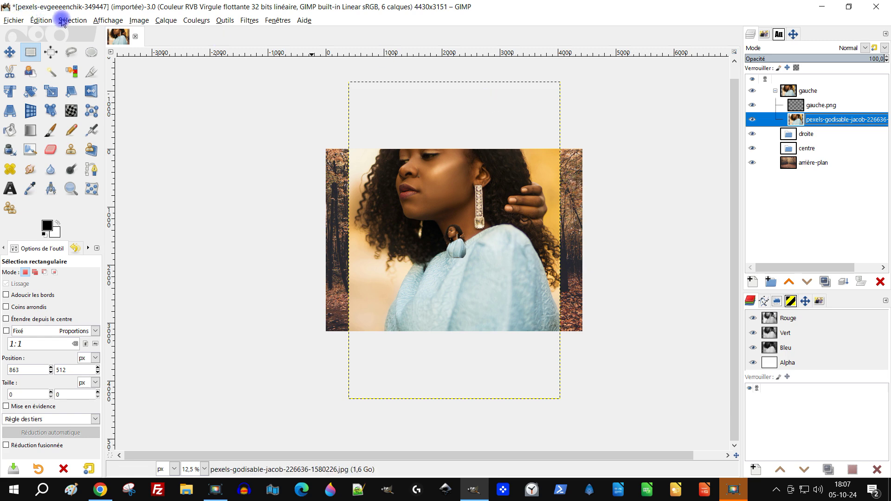
click(163, 21)
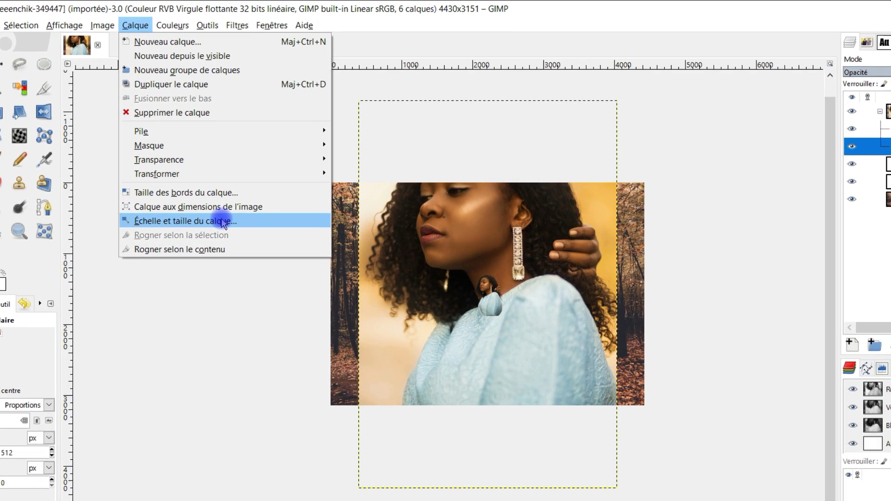
click(223, 223)
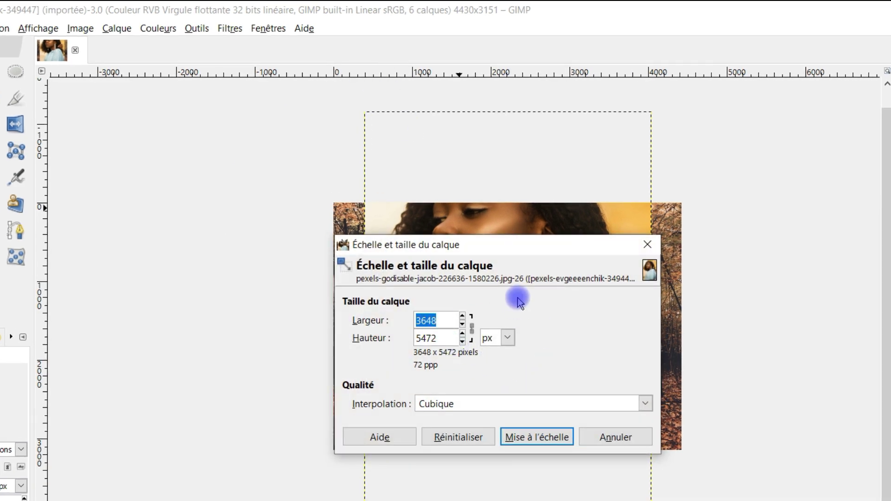
key(BackSpace)
click(607, 433)
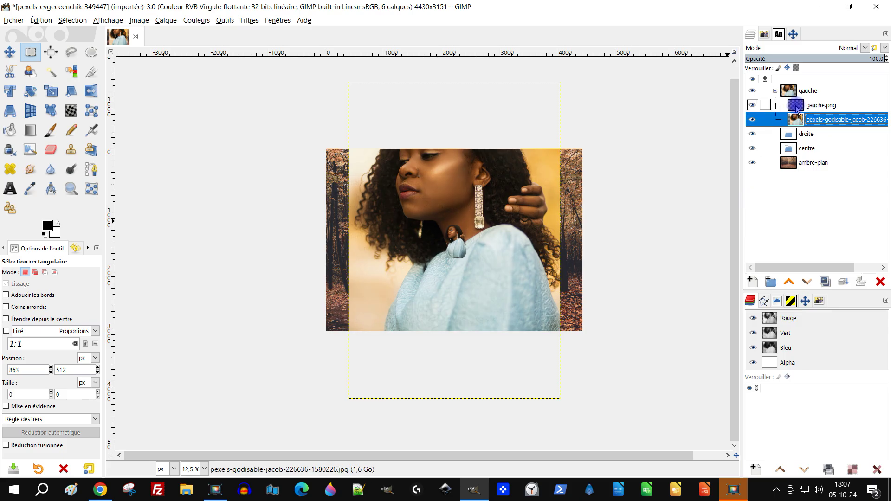
- Move the gauche.png layer below the close-up portrait in the gauche group and keep it selected
click(796, 107)
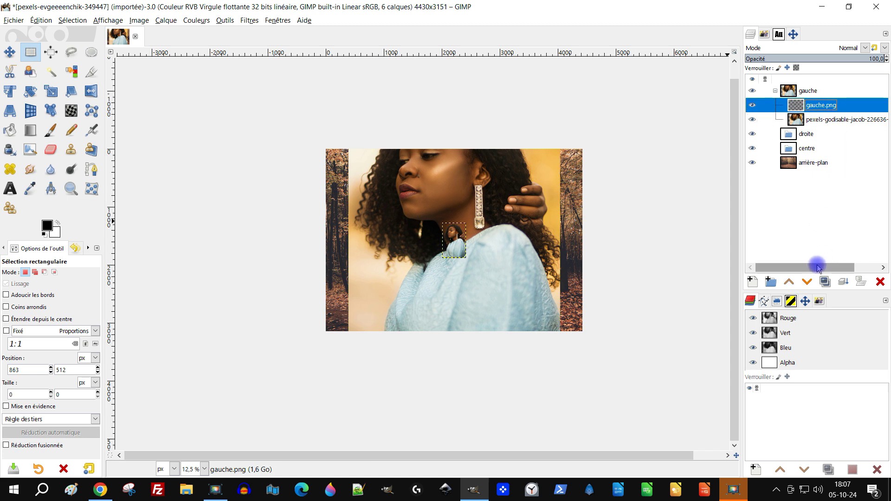
click(807, 282)
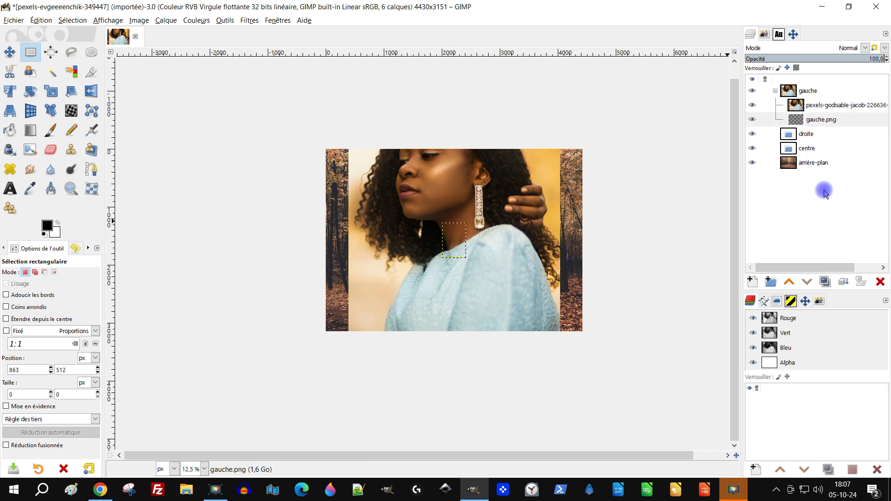
double_click(821, 120)
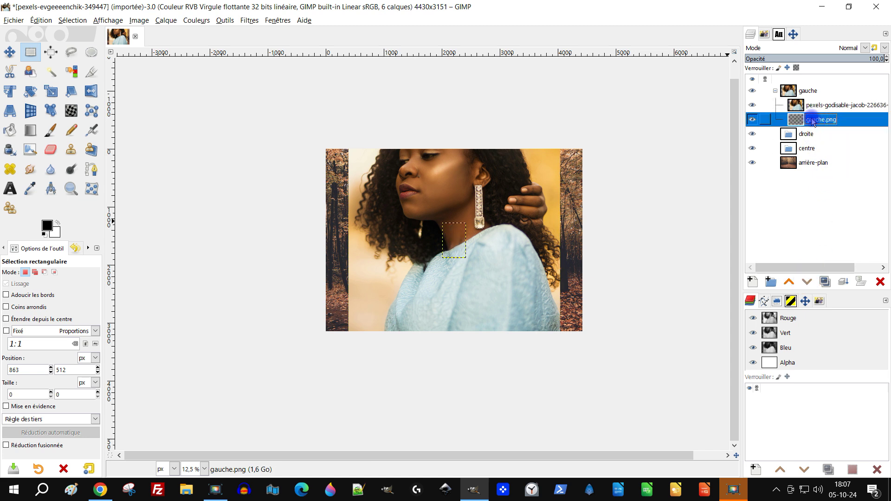
- Scale the gauche.png layer to 3648 × 5472 px to match the portrait photo
scroll(477, 249, up, 1)
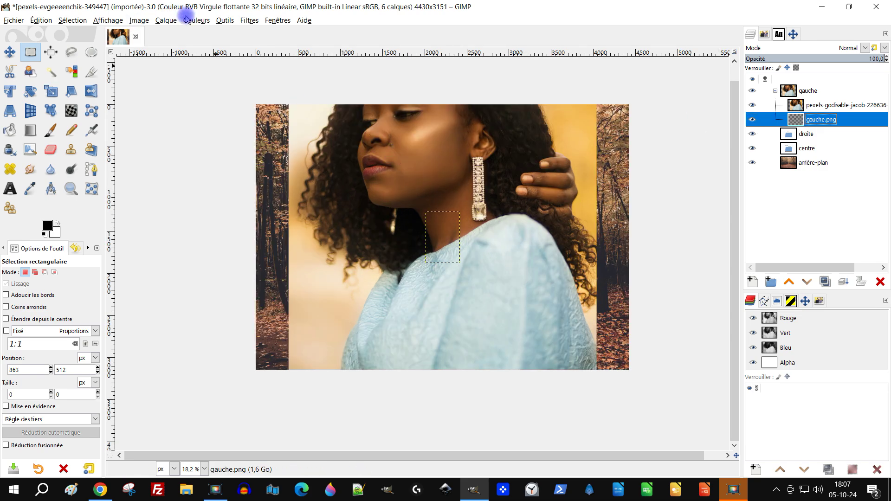
click(166, 20)
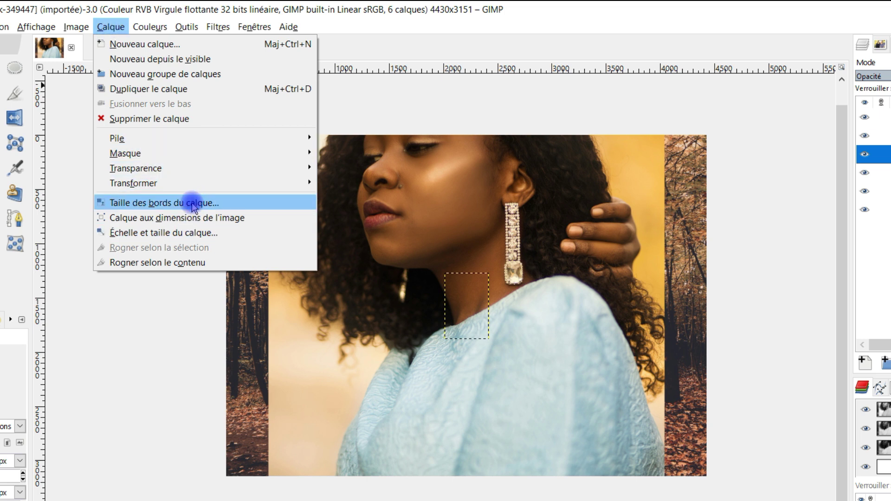
click(216, 232)
click(424, 302)
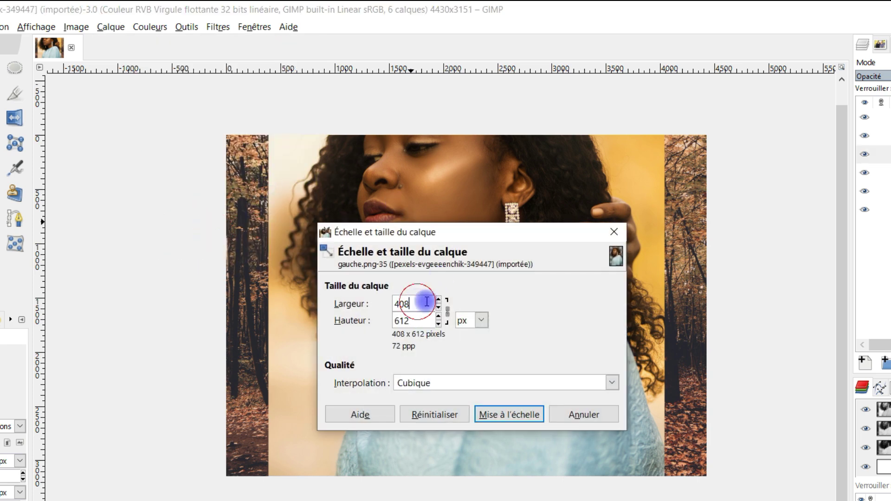
drag(423, 304, 368, 299)
text(3648)
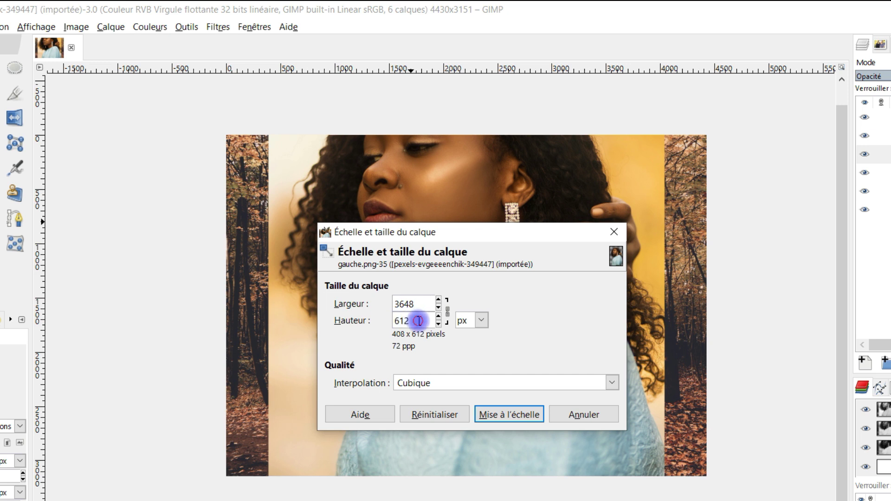
drag(419, 321, 373, 319)
text(5472)
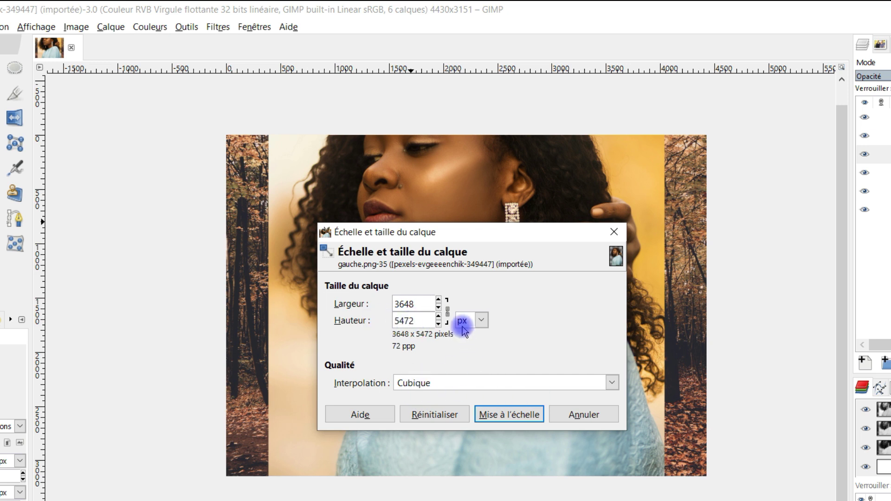
click(511, 413)
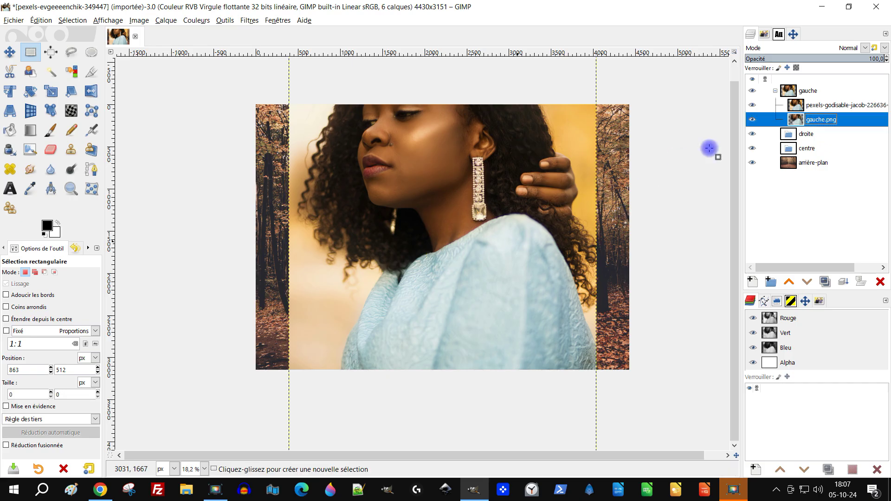
- Set the close-up portrait layer's composite mode to Réduire à la toile de fond so it is clipped to gauche.png
right_click(818, 109)
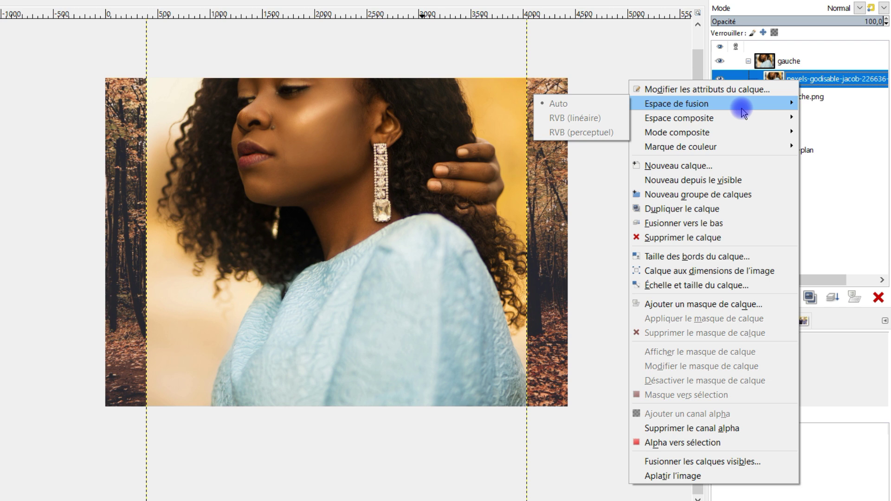
mouse_move(753, 130)
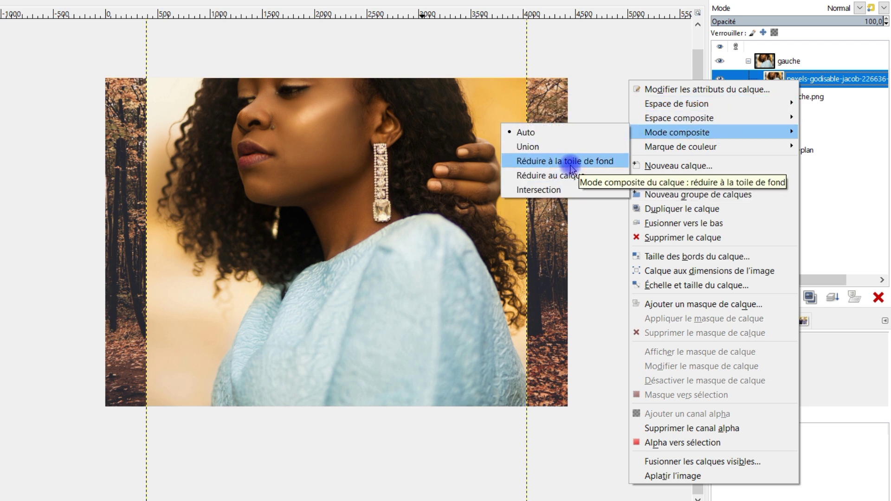
click(567, 162)
scroll(404, 244, down, 3)
scroll(404, 245, up, 3)
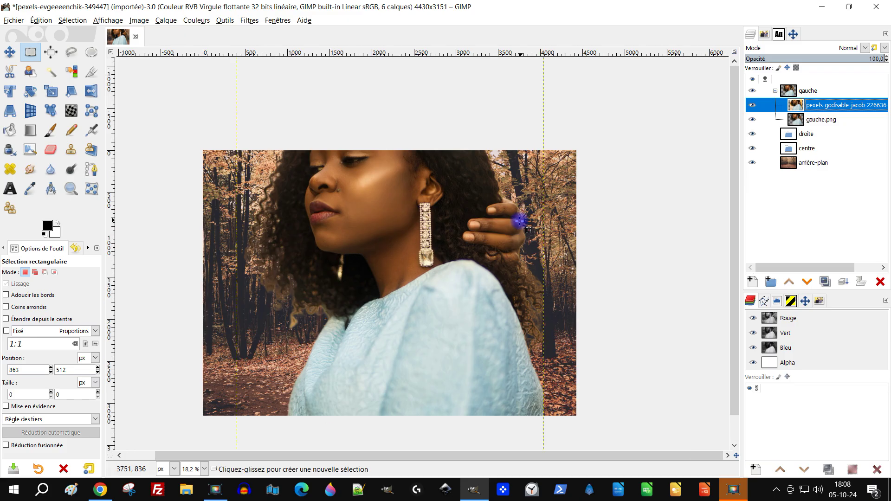
scroll(549, 212, down, 2)
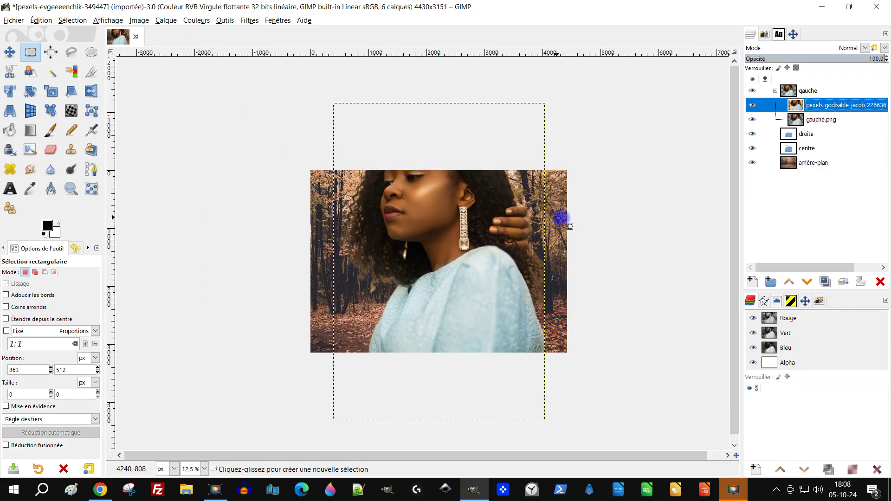
- Collapse the gauche group, scale it proportionally to about 1723 × 2585 px, and place it in the left half of the forest image
click(775, 91)
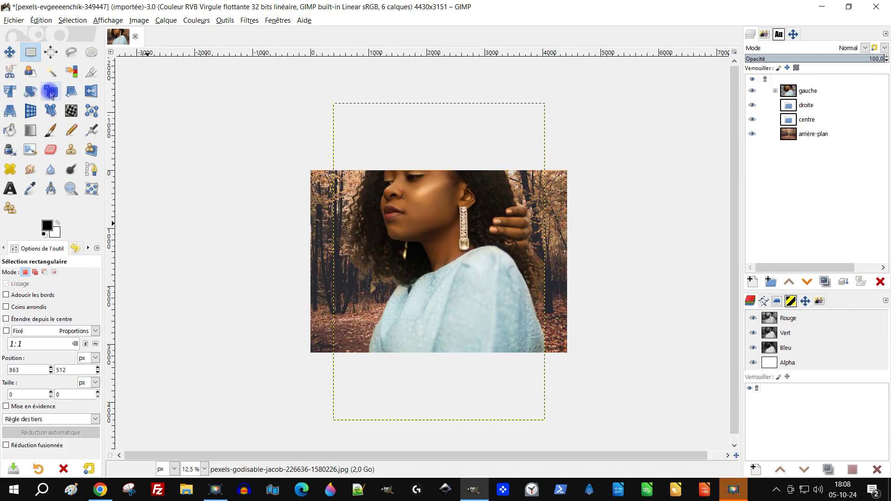
click(51, 92)
click(806, 90)
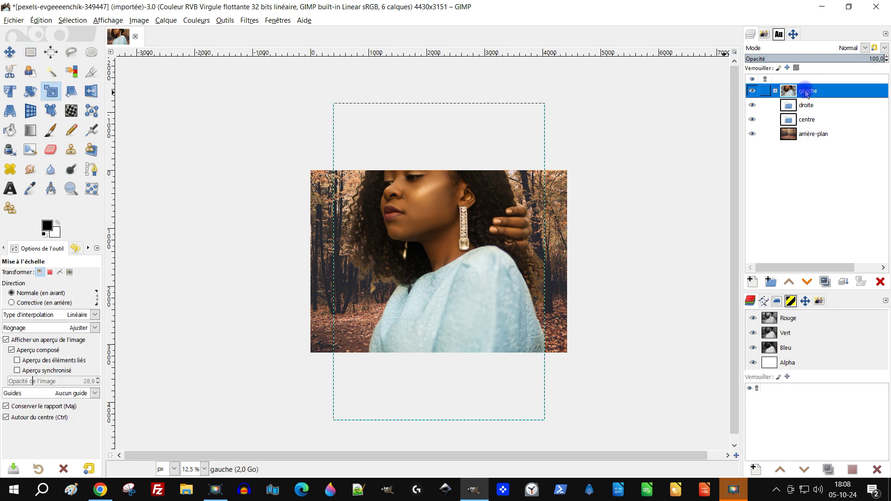
click(453, 247)
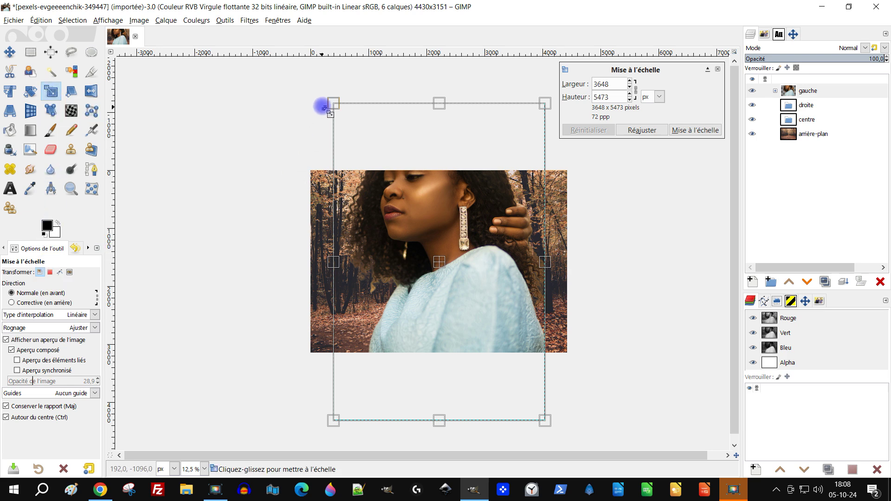
drag(334, 102, 355, 273)
scroll(455, 258, up, 1)
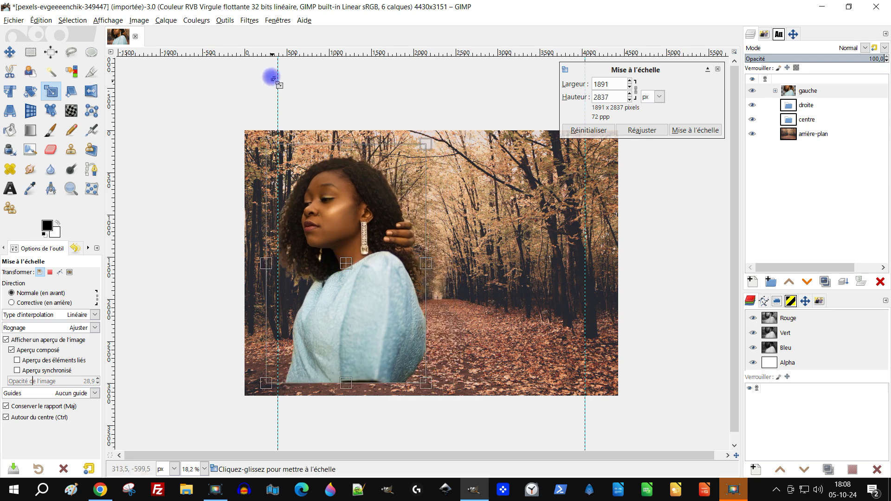
scroll(304, 128, down, 1)
drag(277, 139, 286, 151)
scroll(304, 189, up, 1)
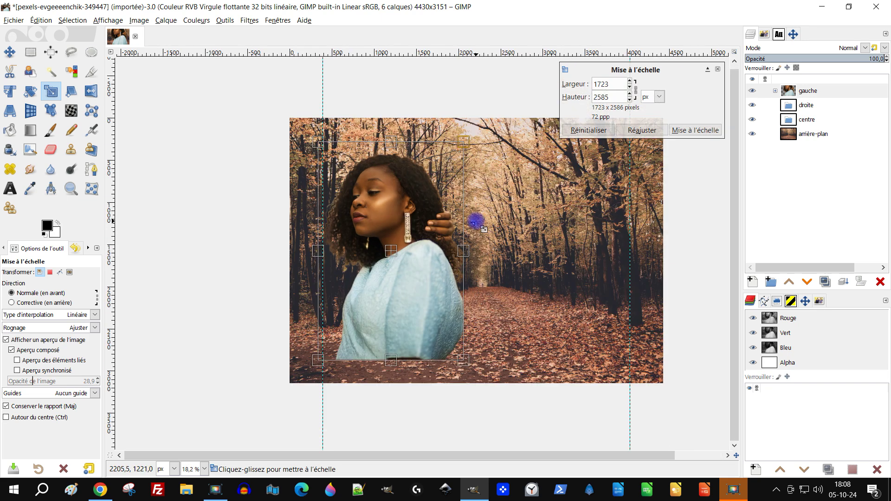
click(698, 130)
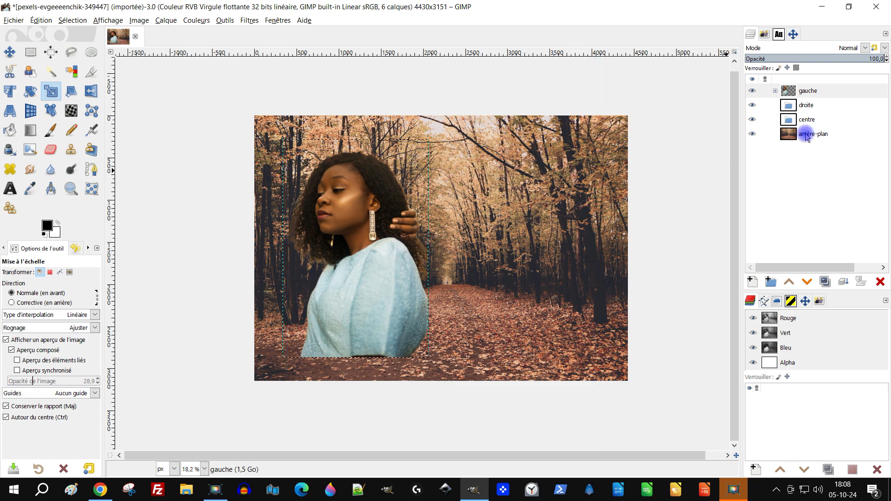
- Open the photo JPG ending in 1580225 as a layer inside the centre group
click(815, 105)
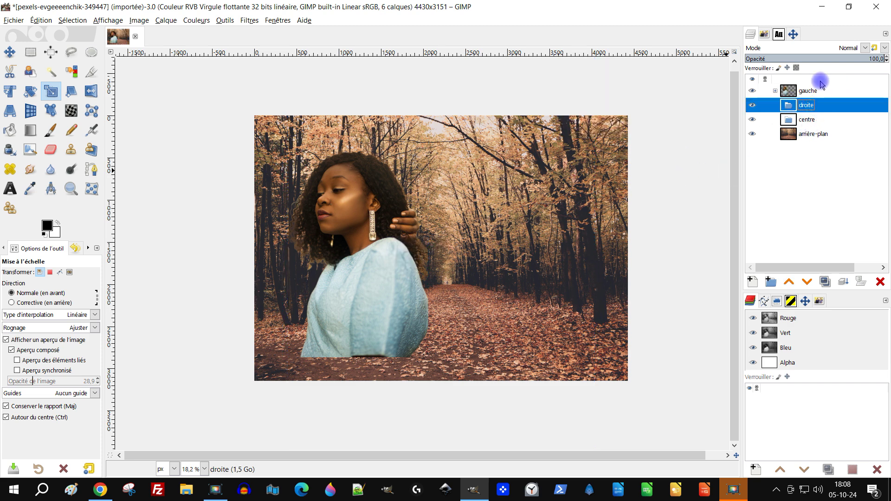
click(802, 122)
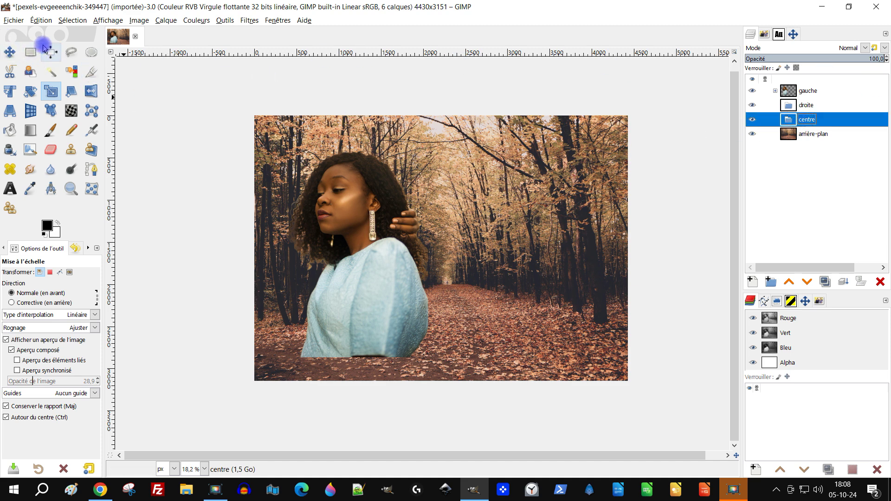
click(20, 24)
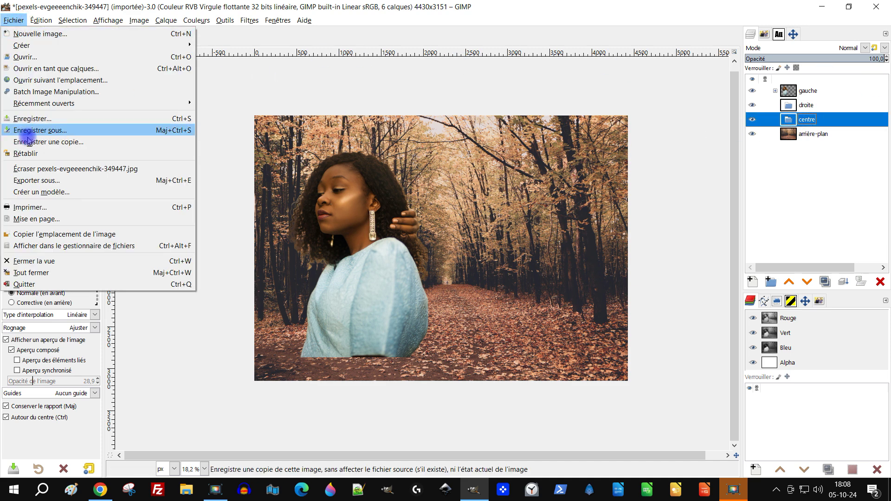
click(80, 65)
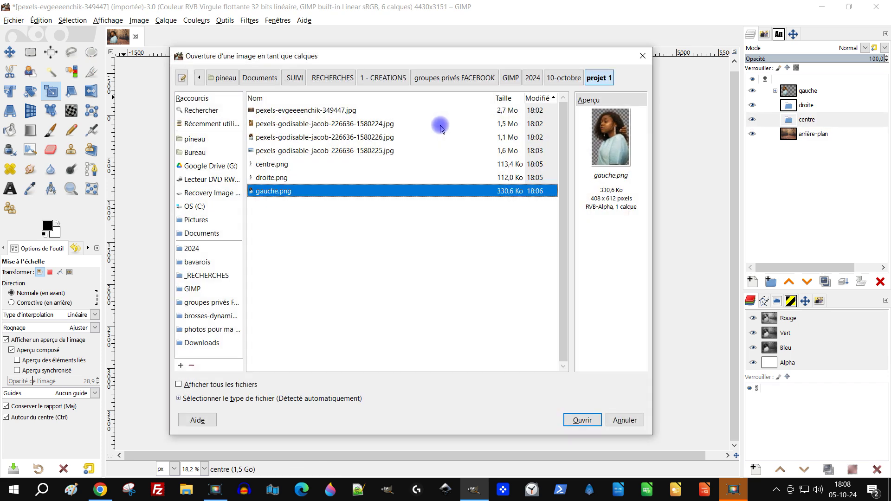
click(328, 125)
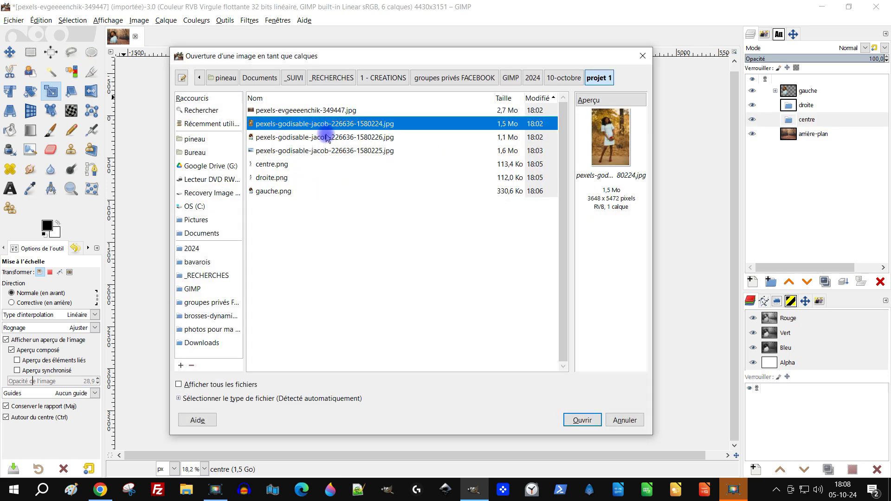
click(327, 137)
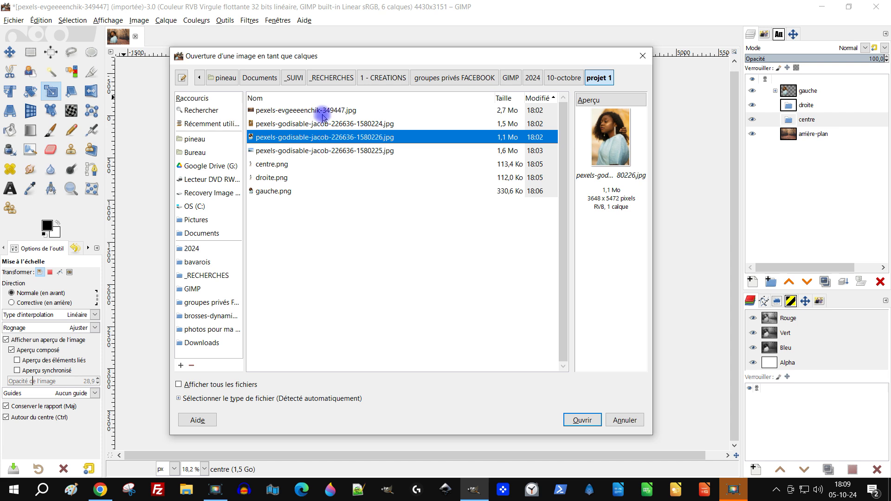
click(325, 111)
click(327, 124)
click(321, 137)
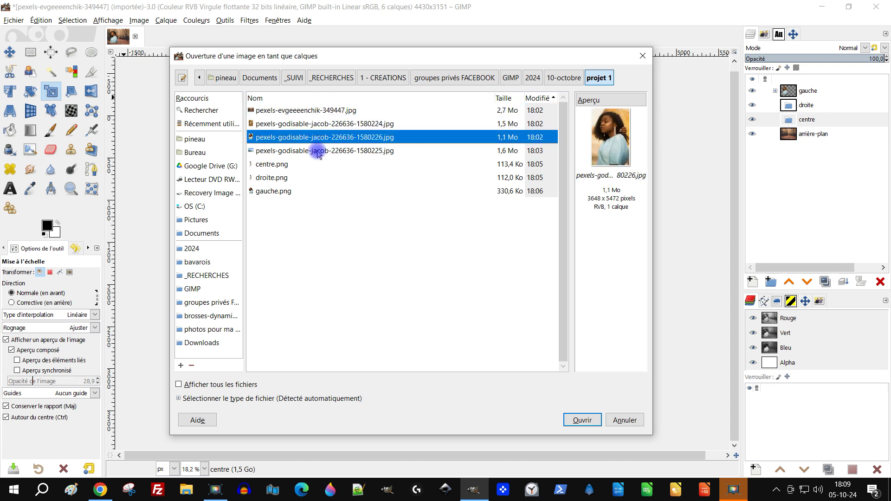
click(319, 151)
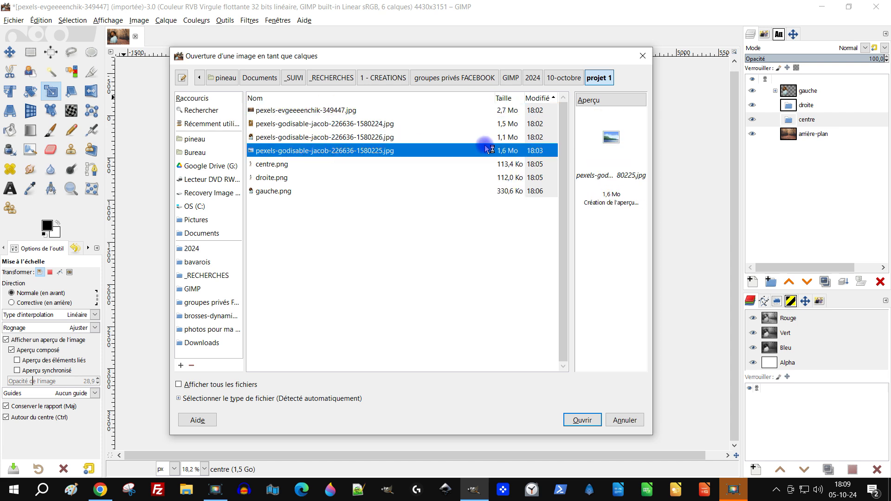
click(594, 421)
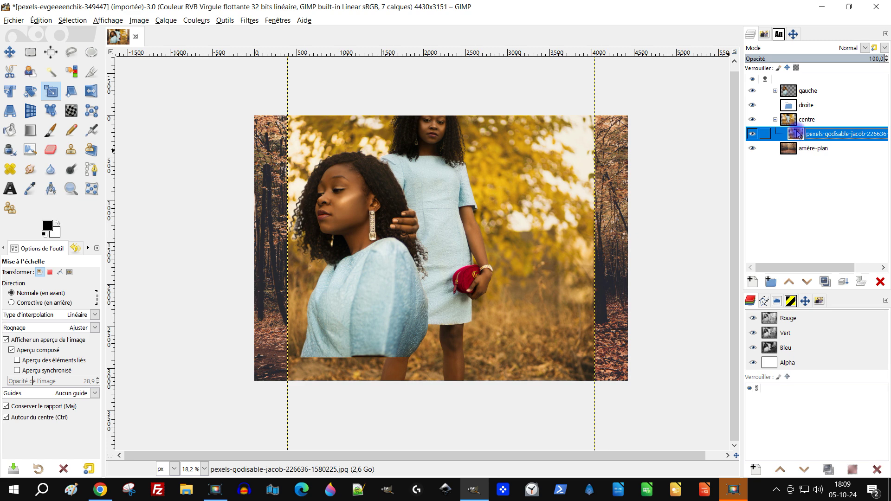
- Open droite.png as a layer in the centre group, above the full-length photo
click(21, 22)
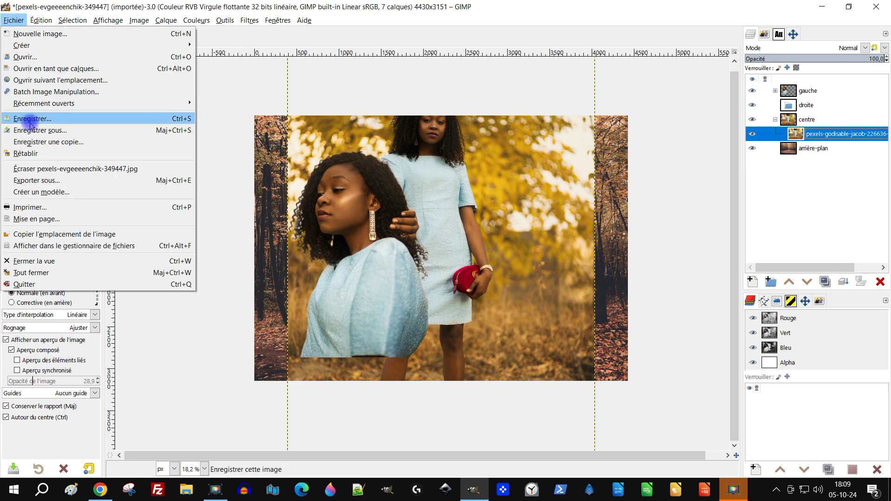
click(72, 67)
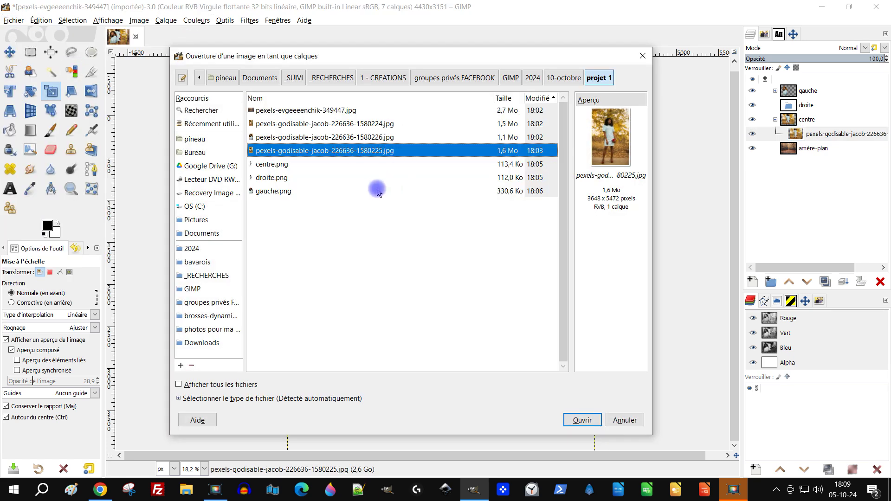
click(281, 179)
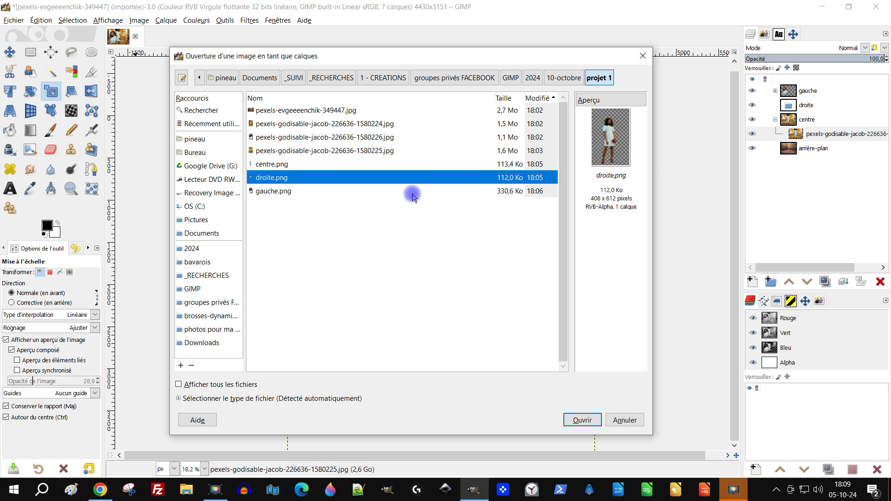
click(580, 420)
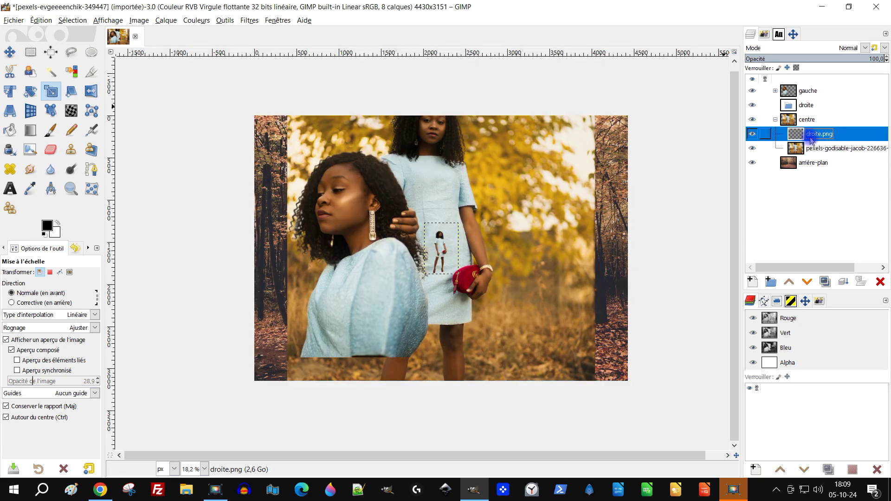
- Scale the droite.png layer to 3648 × 5472 px with cubic interpolation
click(161, 22)
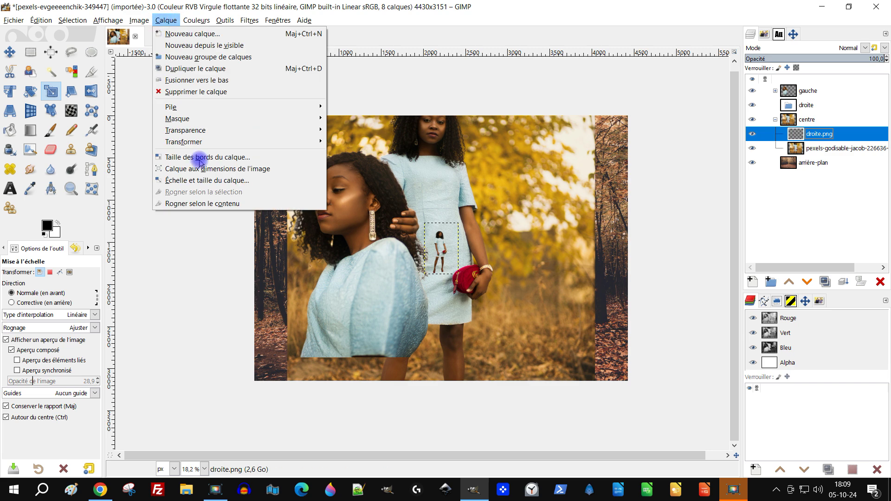
click(224, 181)
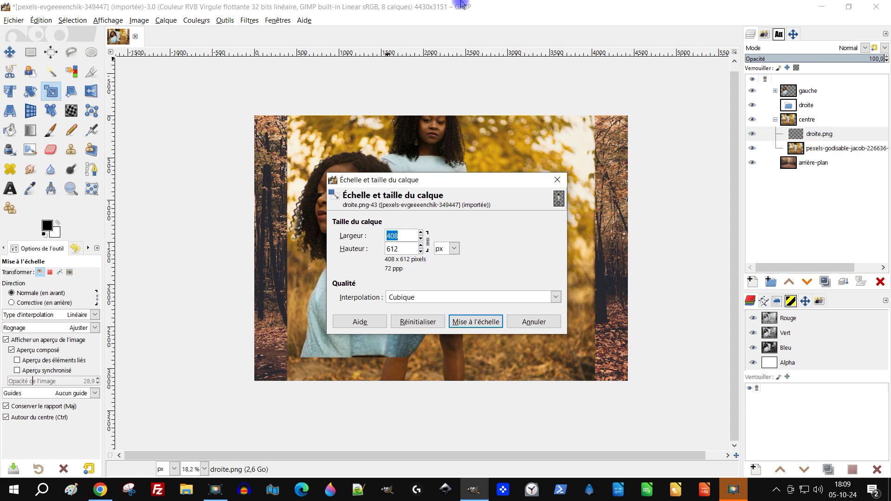
text(3648)
key(Tab)
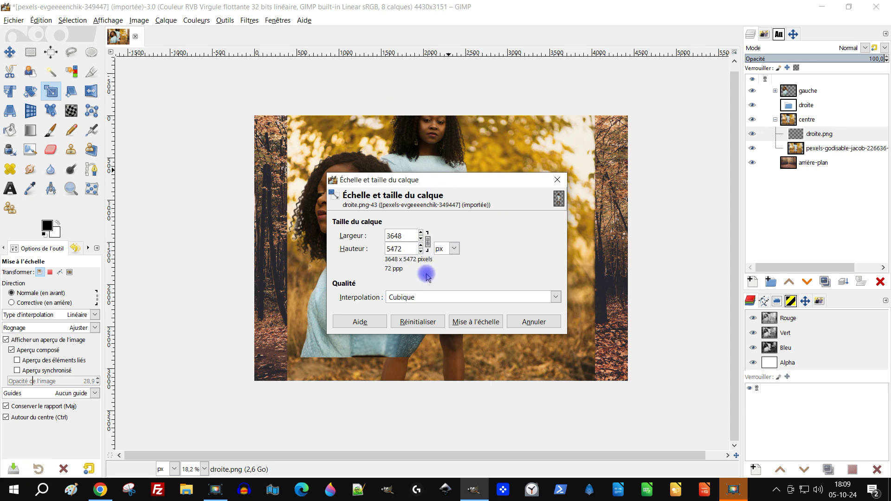
click(484, 322)
click(750, 136)
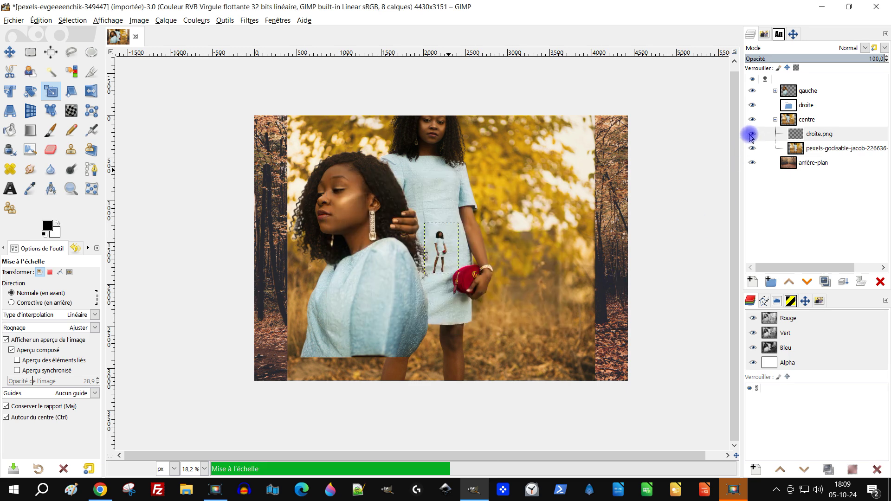
drag(750, 136, 780, 110)
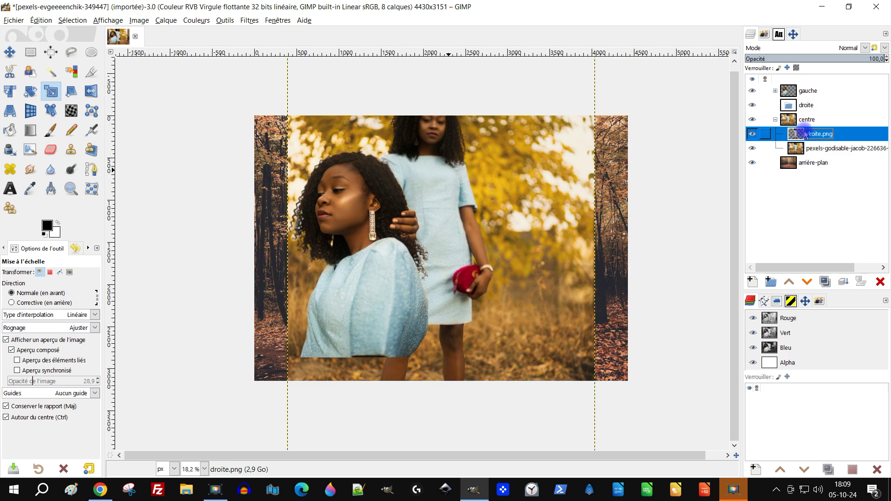
- Lower droite.png beneath the full-length photo and set the photo's composite mode to Réduire à la toile de fond
click(807, 283)
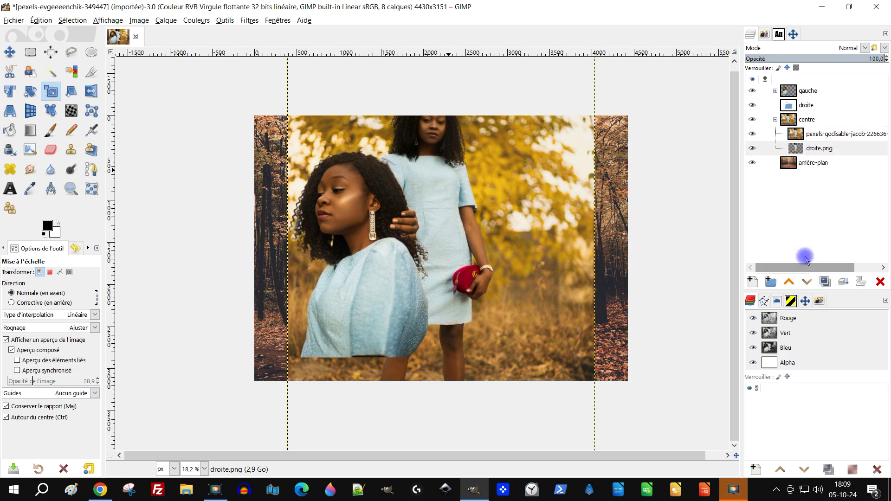
click(797, 136)
right_click(808, 139)
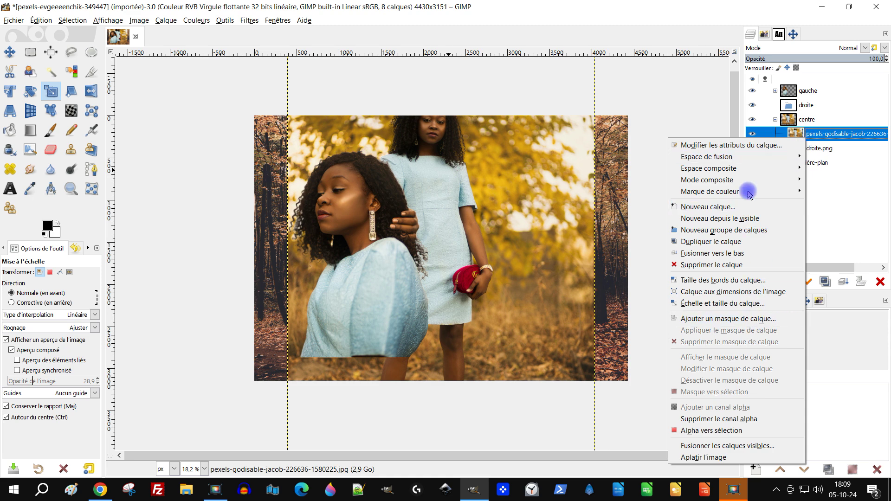
mouse_move(751, 180)
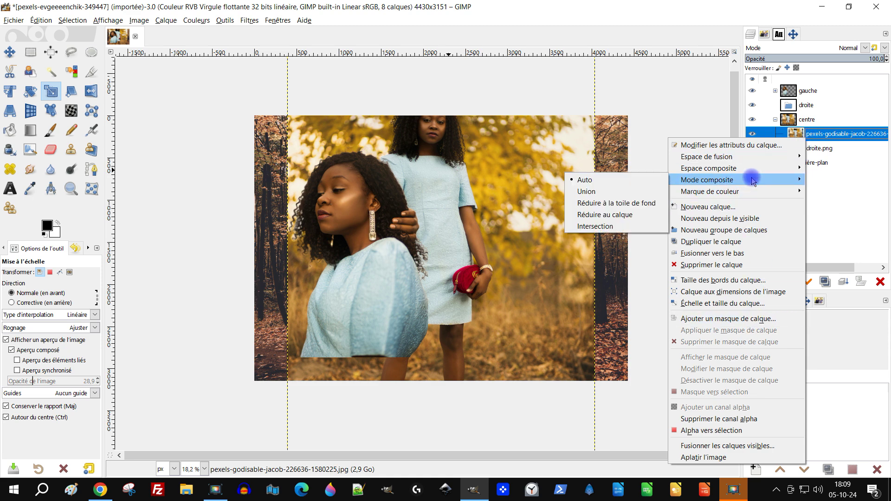
click(633, 201)
scroll(485, 281, down, 1)
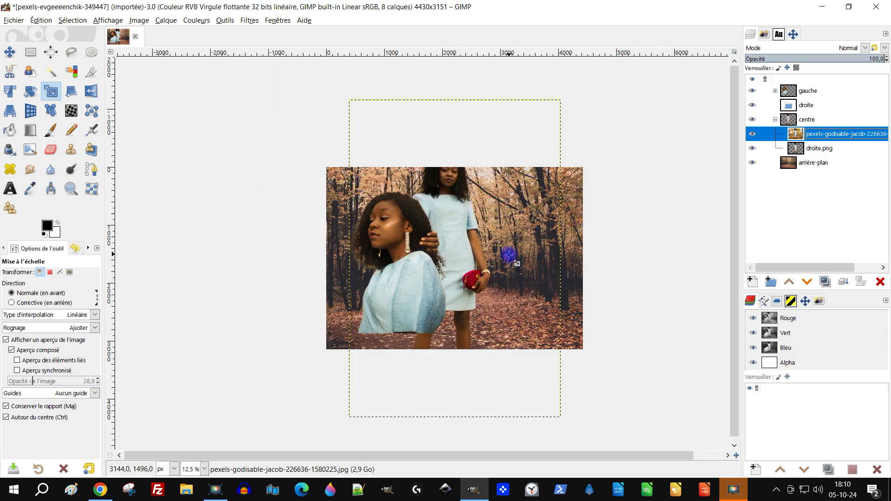
scroll(508, 255, up, 2)
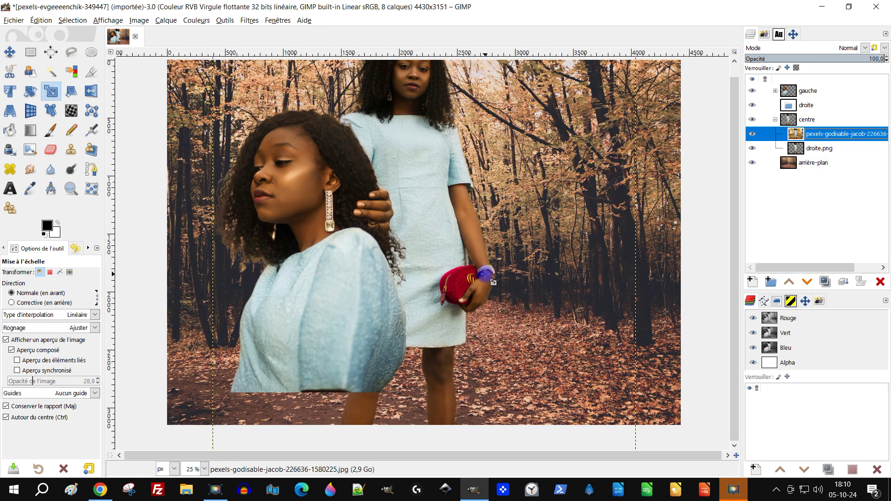
- Collapse the centre group and raise it above the gauche group in the layer stack
click(775, 120)
click(794, 119)
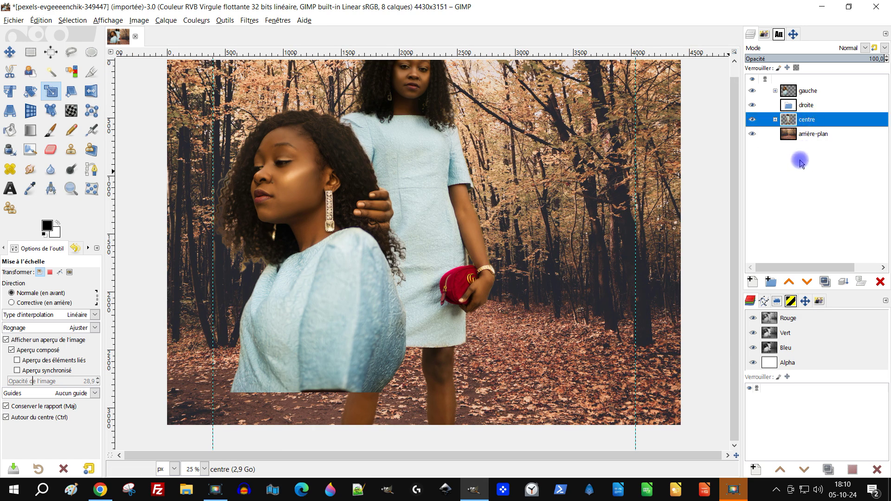
click(787, 282)
click(788, 281)
scroll(587, 258, down, 3)
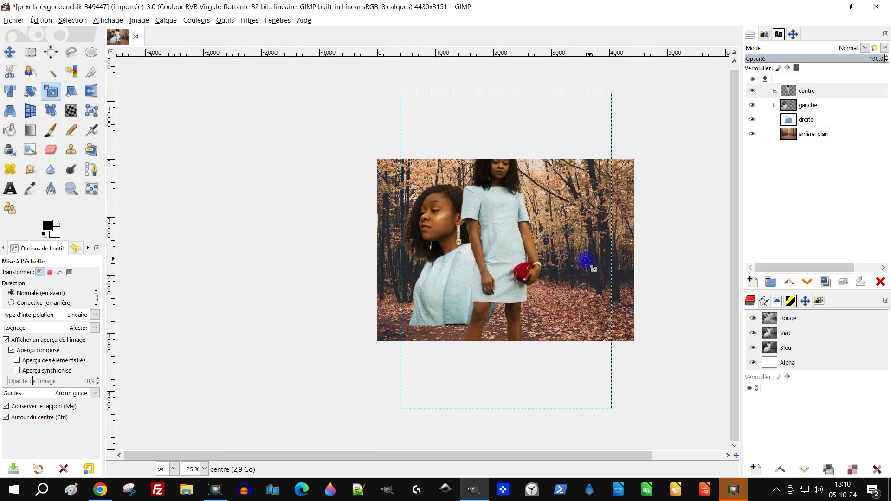
scroll(605, 246, up, 2)
scroll(540, 237, down, 2)
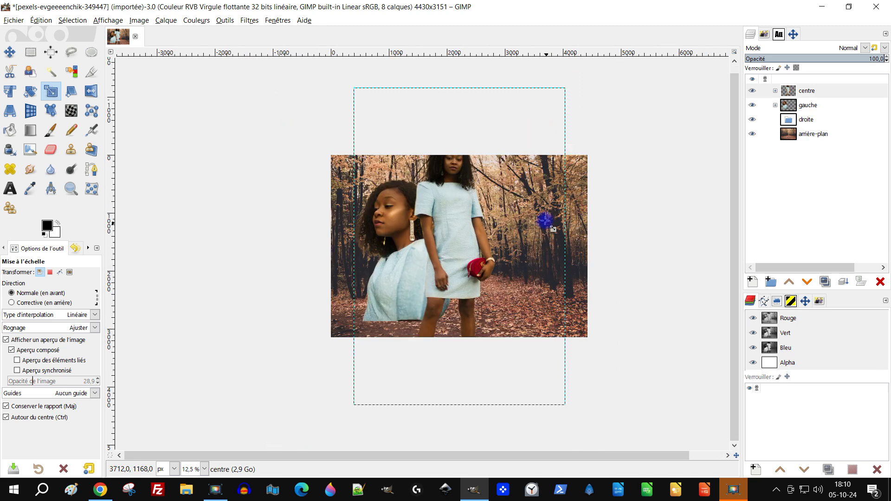
click(500, 282)
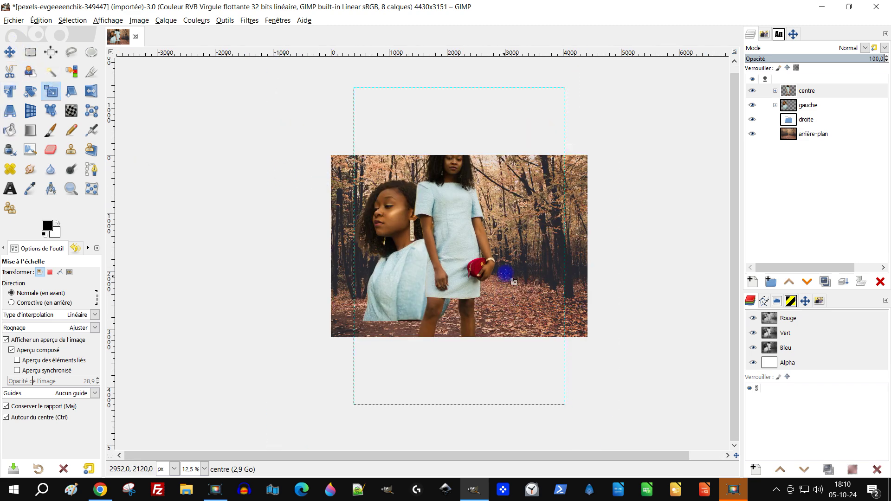
click(466, 230)
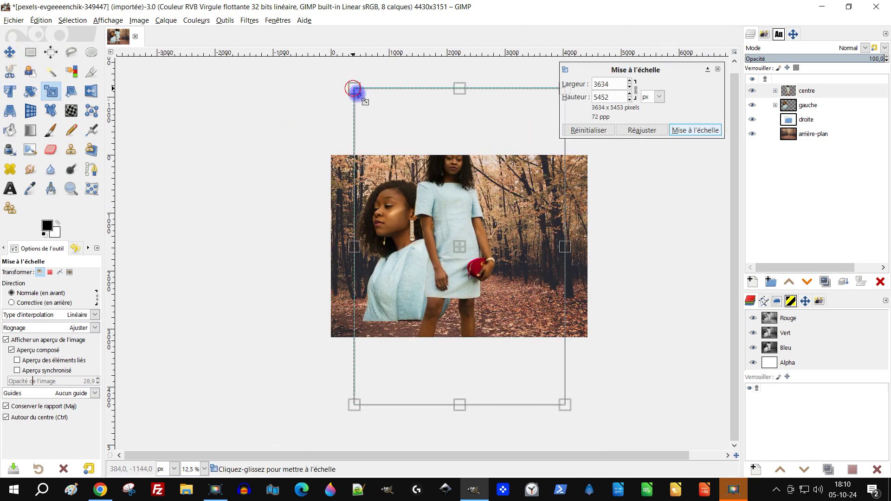
drag(353, 89, 386, 136)
drag(465, 253, 426, 244)
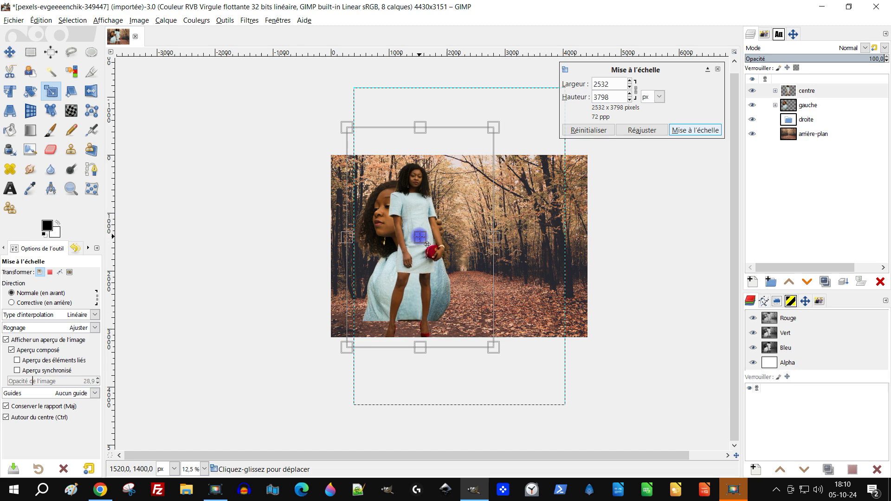
scroll(483, 218, down, 1)
scroll(492, 225, up, 2)
drag(286, 122, 328, 173)
drag(403, 288, 402, 308)
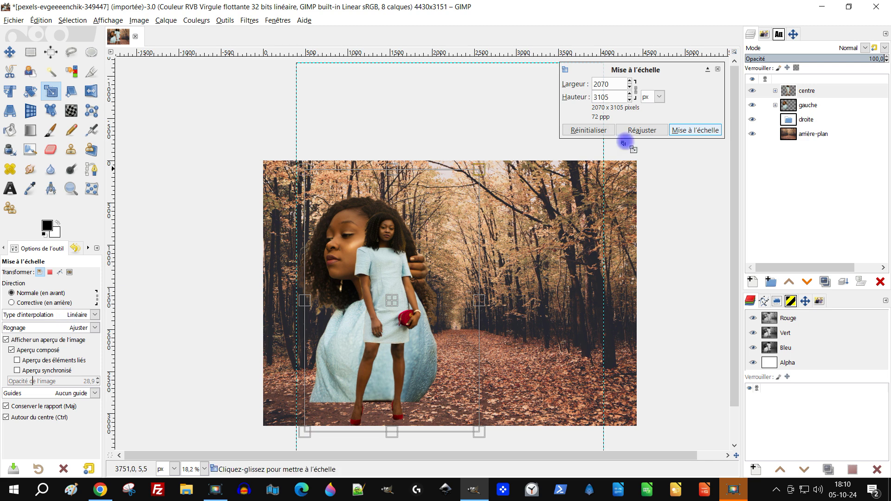
click(717, 71)
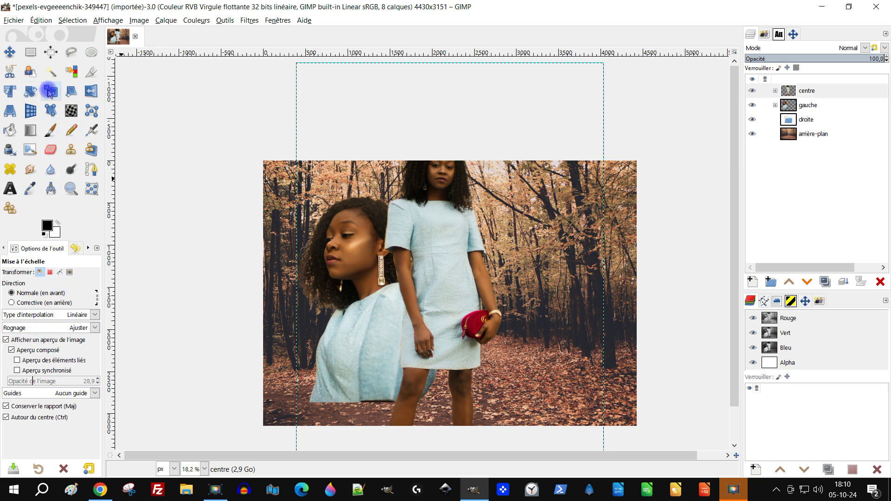
- Set the Scale tool's interpolation to Cubique and disable scaling around the centre
click(68, 315)
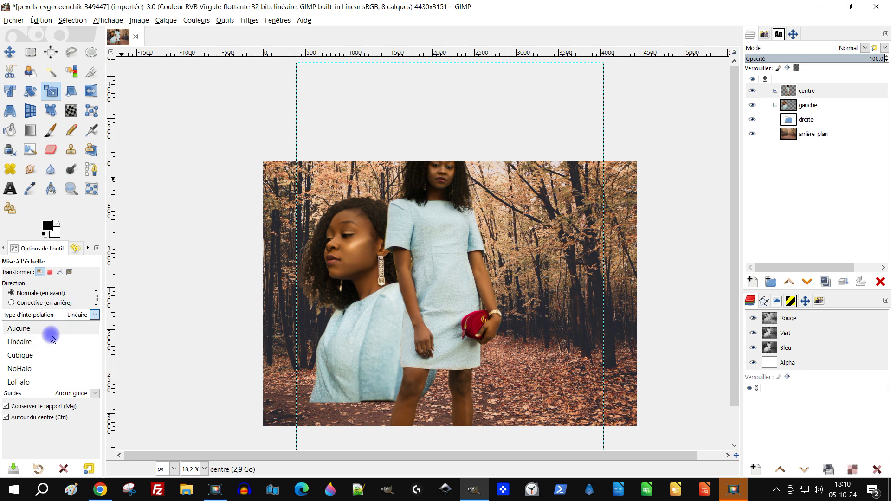
click(37, 356)
click(21, 419)
scroll(589, 204, down, 3)
scroll(587, 207, up, 1)
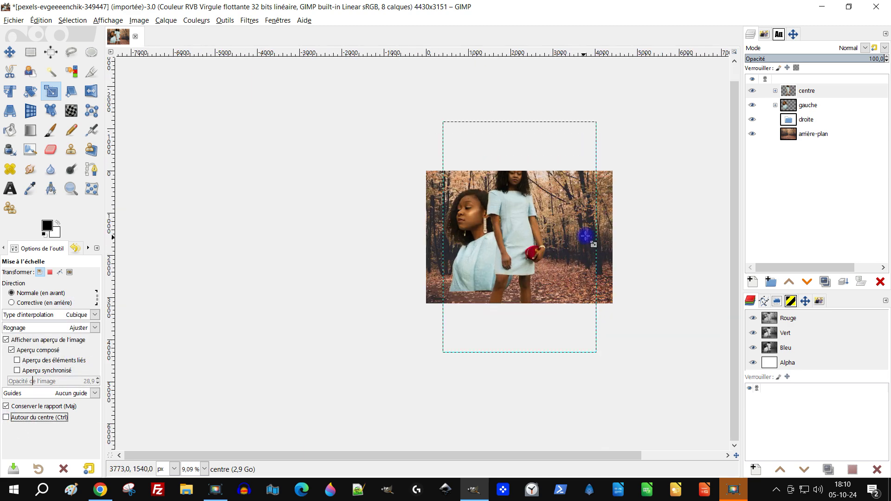
- Scale the centre group proportionally to about 2076 × 3115 px and place it in front of the close-up portrait
click(510, 163)
scroll(497, 293, up, 2)
drag(501, 296, 391, 209)
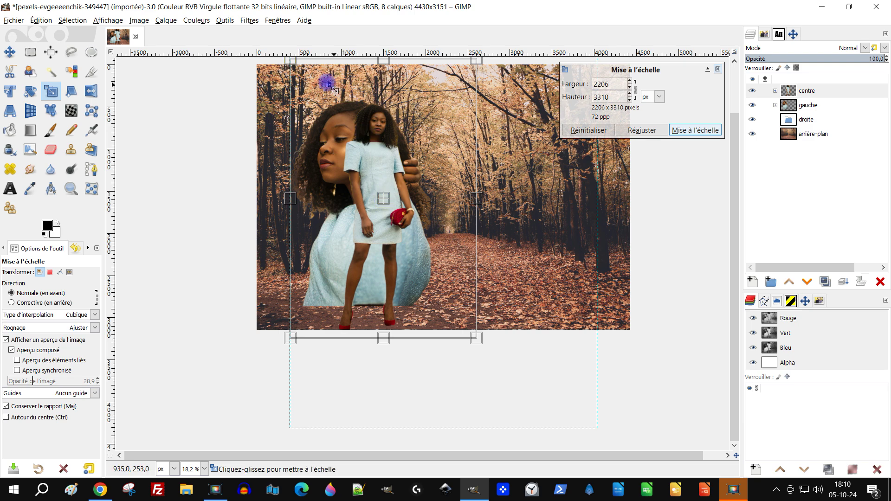
scroll(337, 101, up, 1)
drag(336, 101, 519, 225)
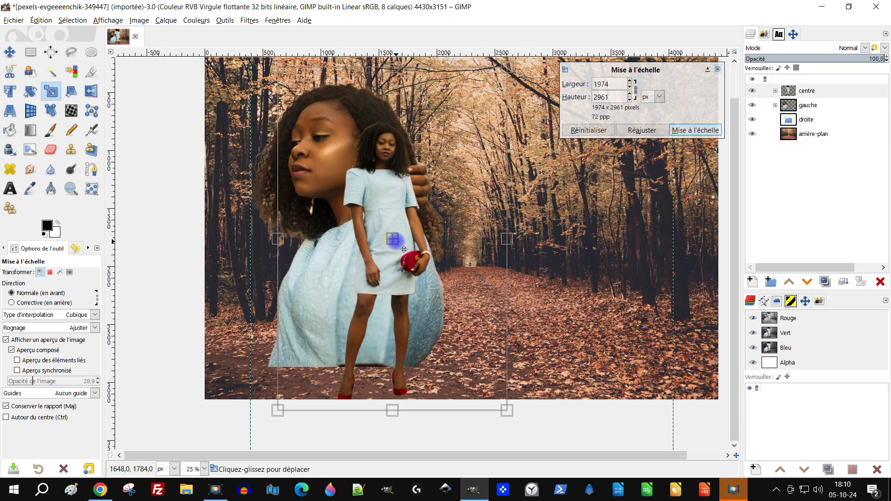
drag(398, 245, 374, 244)
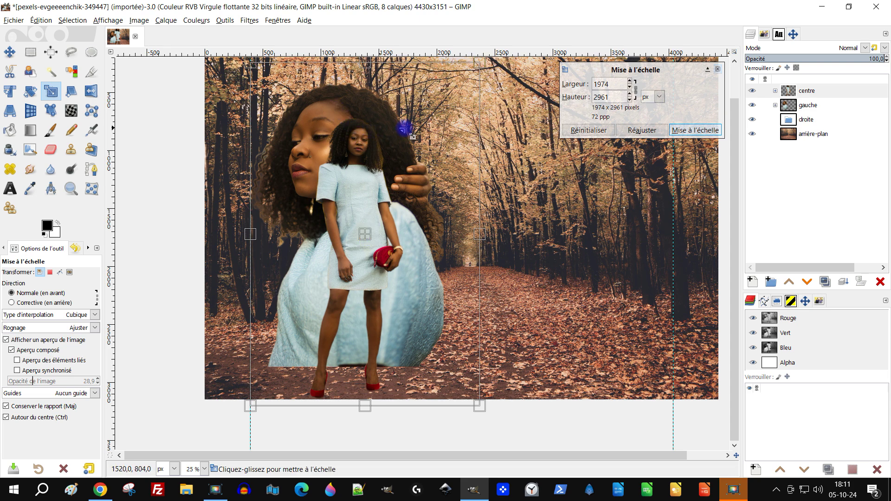
scroll(397, 131, down, 1)
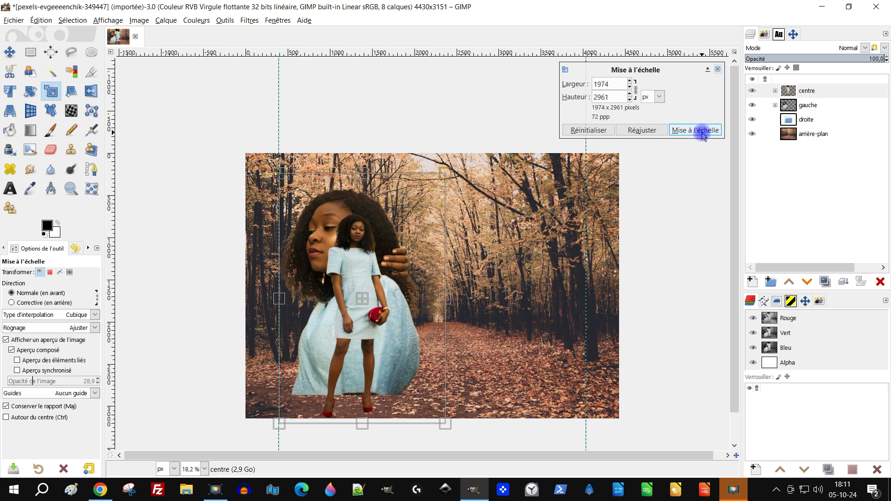
scroll(344, 295, down, 1)
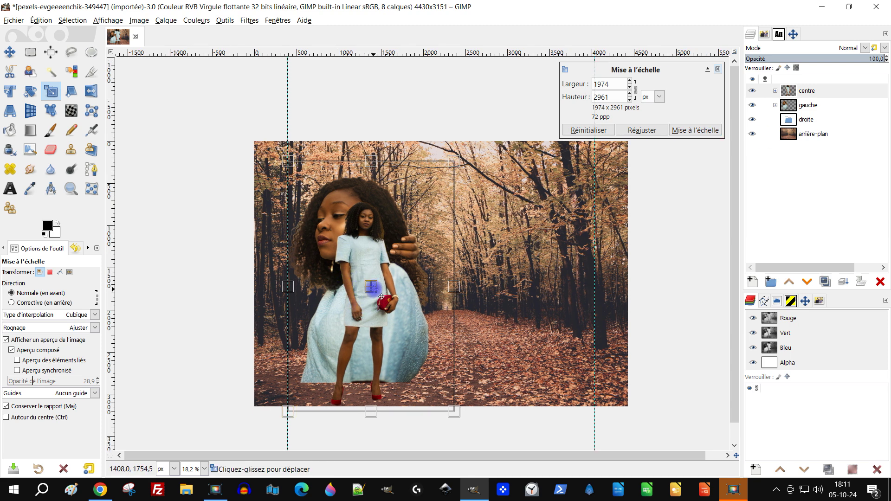
drag(289, 162, 288, 145)
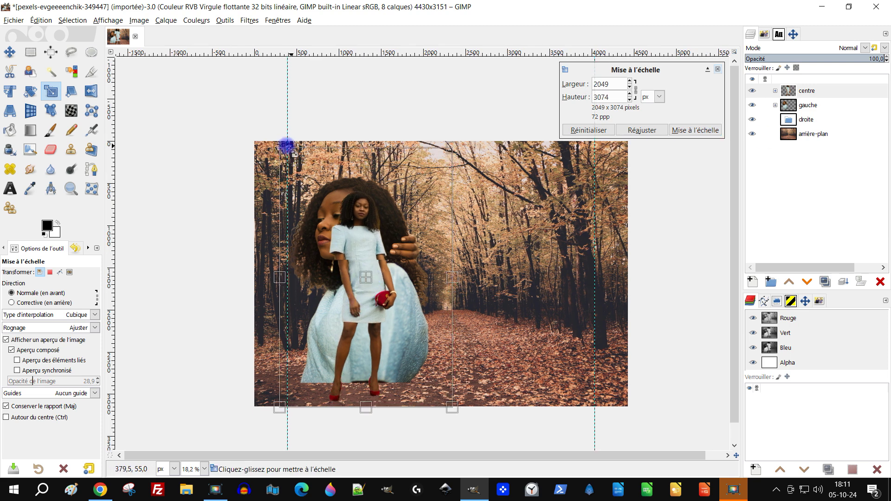
click(715, 130)
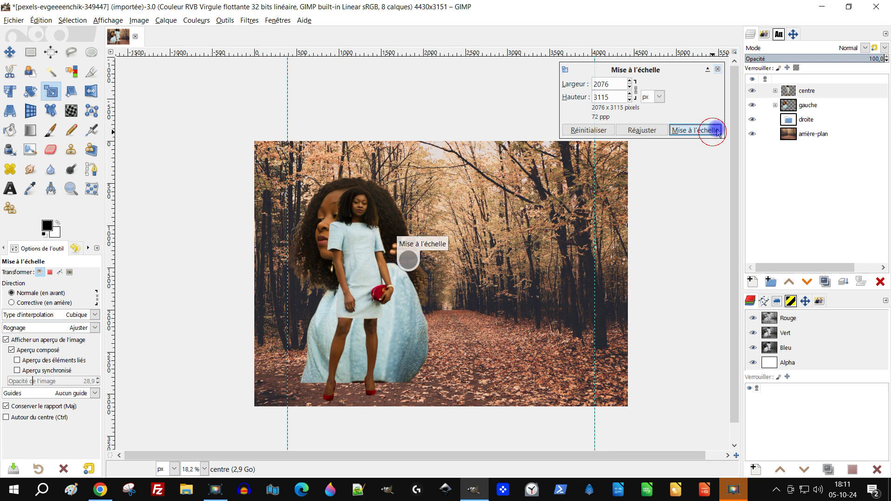
- Add centre.png as a layer inside the droite group
click(805, 120)
click(21, 20)
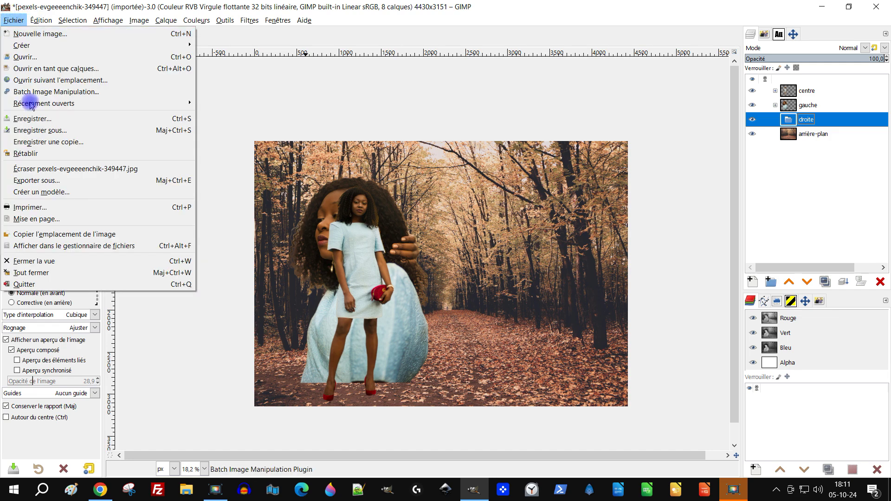
click(90, 68)
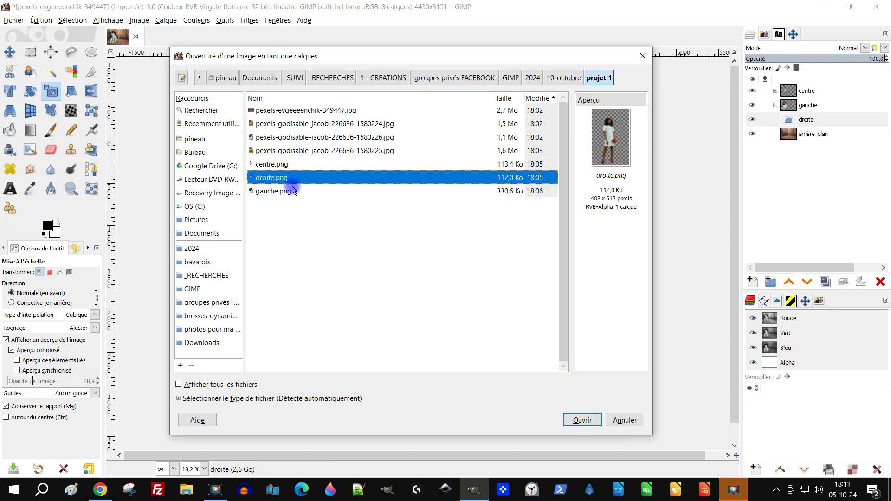
click(289, 194)
click(284, 181)
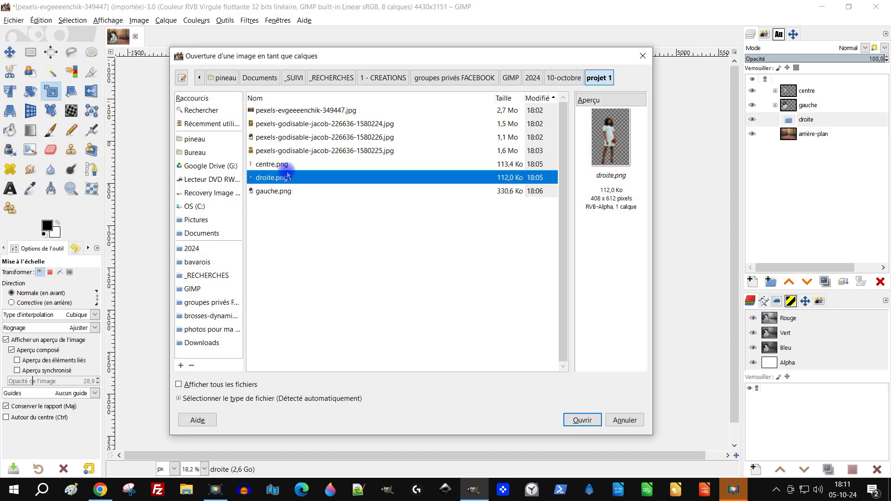
click(287, 167)
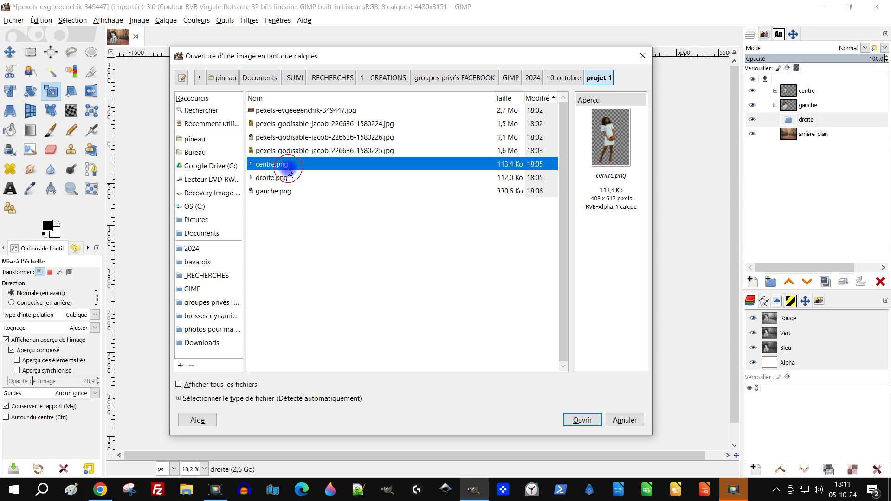
click(586, 421)
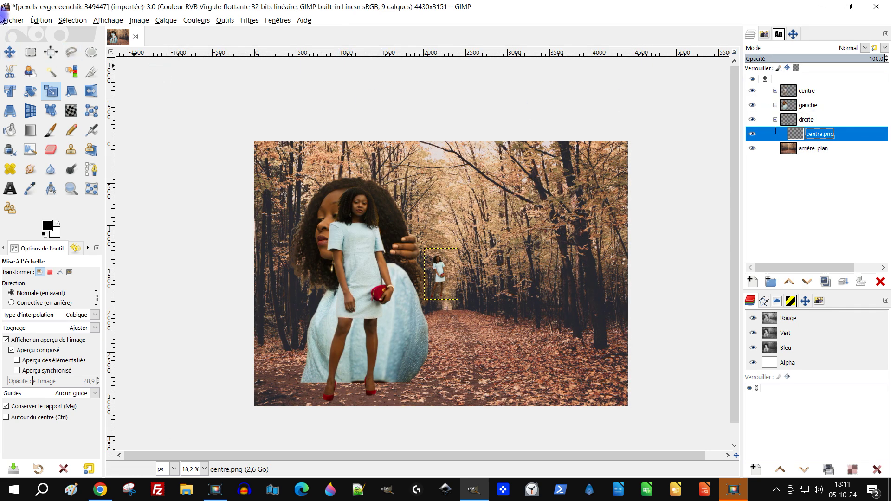
- Add pexels-godisable-jacob-226636-1580224.jpg as a layer above centre.png in the droite group
click(14, 20)
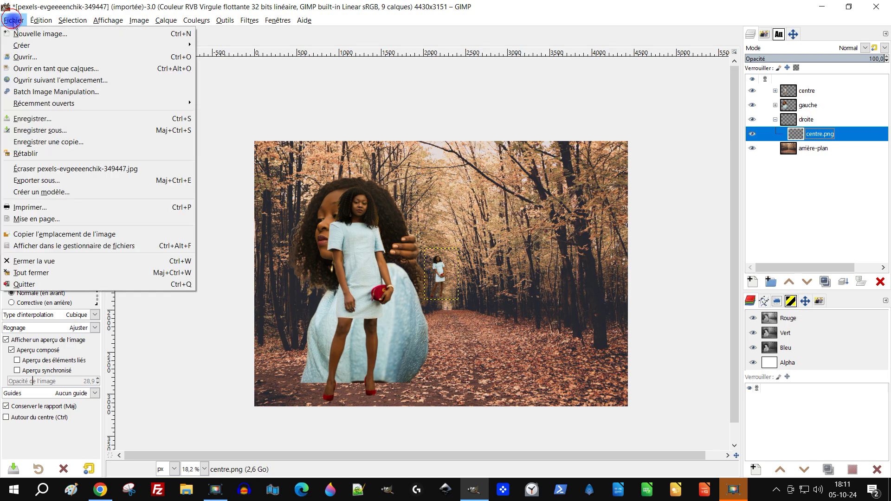
click(70, 69)
click(346, 124)
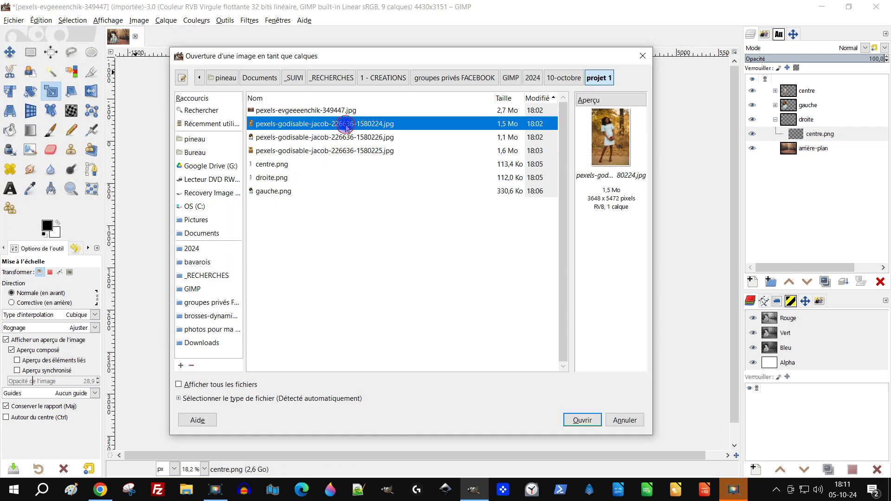
click(583, 419)
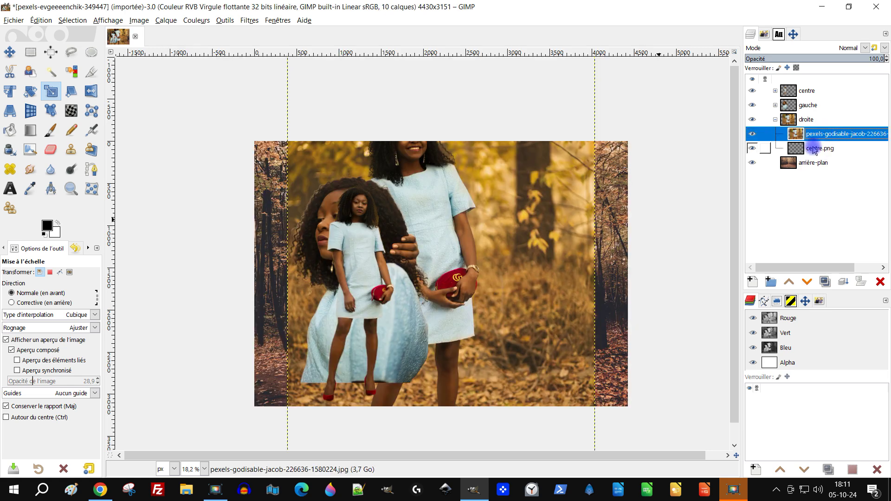
- Copy the width value from the pexels 1580224 photo's layer scale settings and leave the photo unscaled
click(818, 147)
click(815, 134)
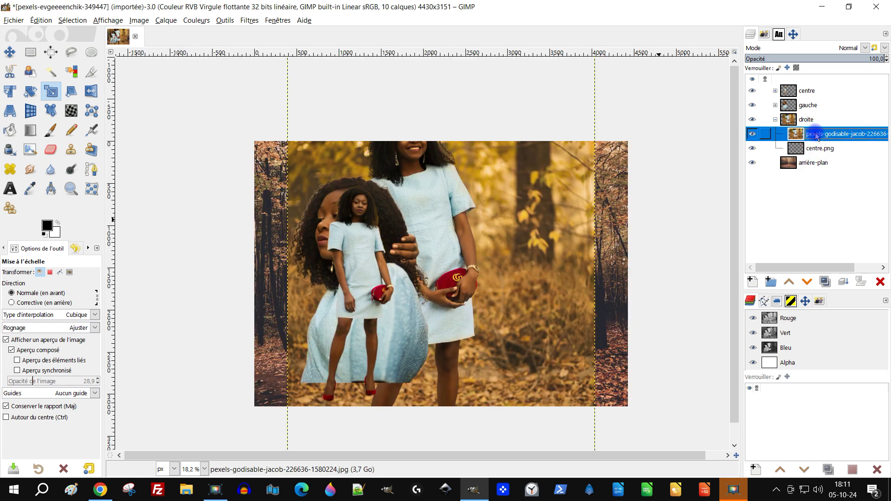
click(166, 20)
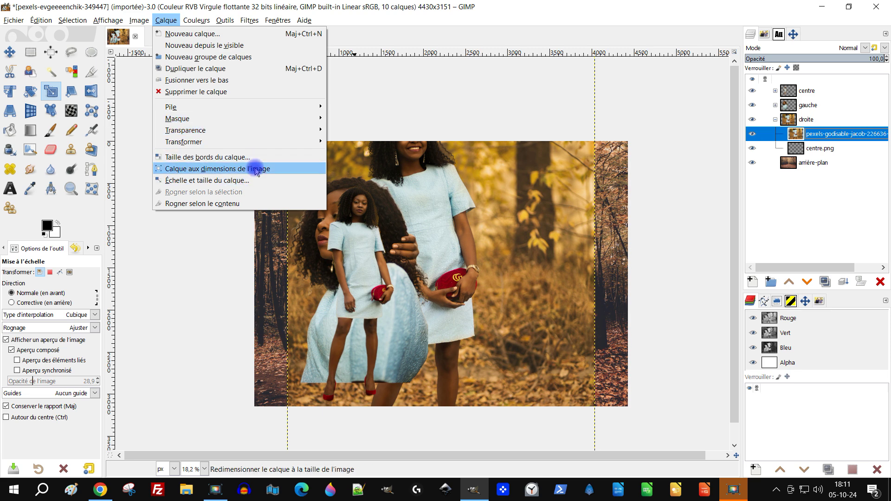
click(249, 181)
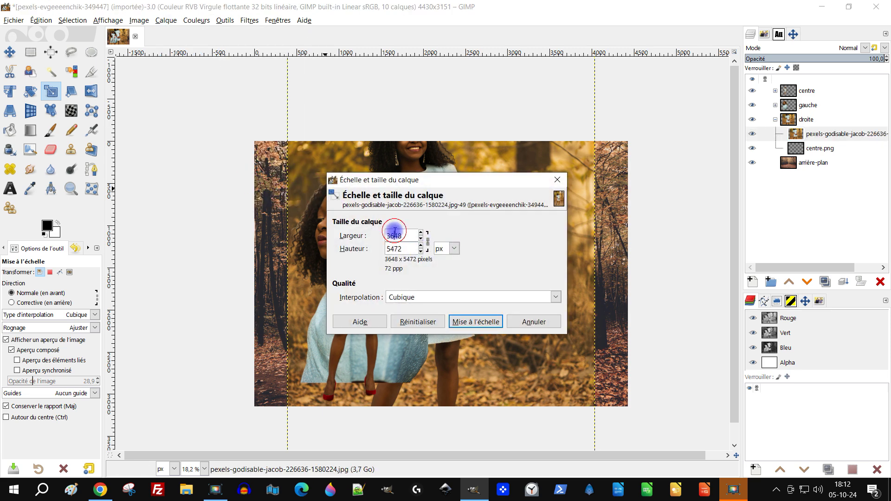
key(ctrl+x)
click(533, 322)
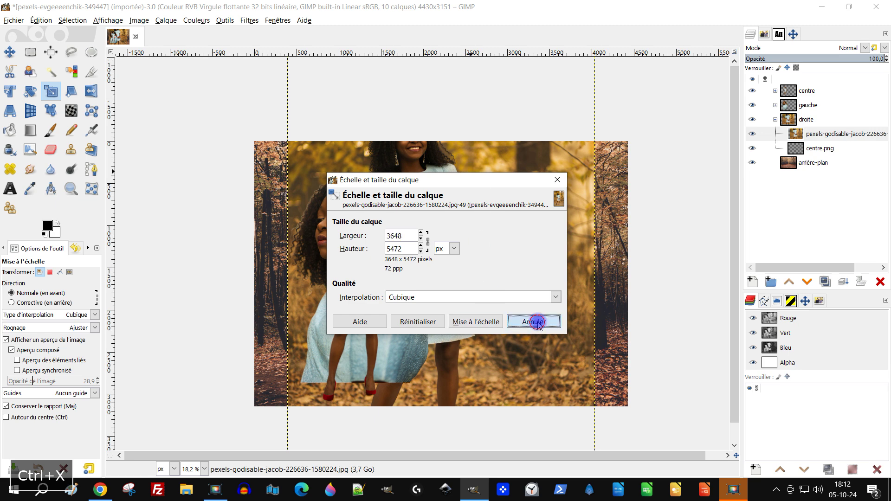
- Scale the centre.png layer to 3648 × 5472 px with Cubique interpolation
click(802, 149)
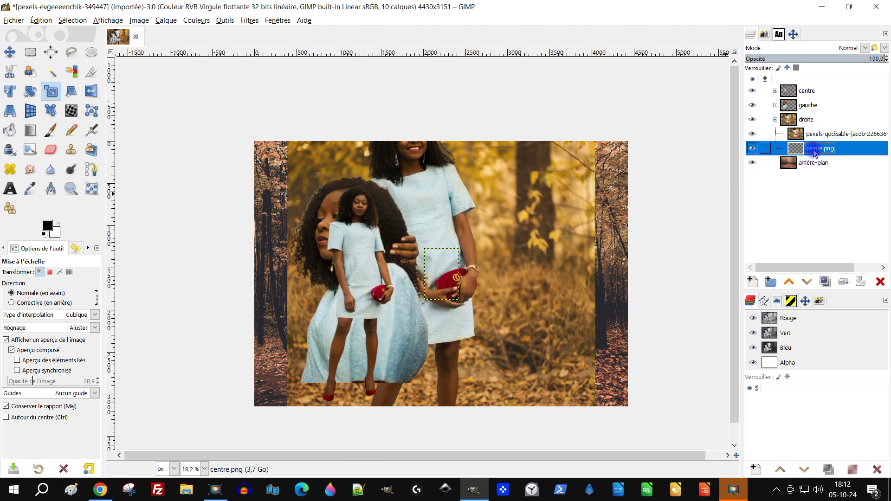
click(166, 22)
click(231, 181)
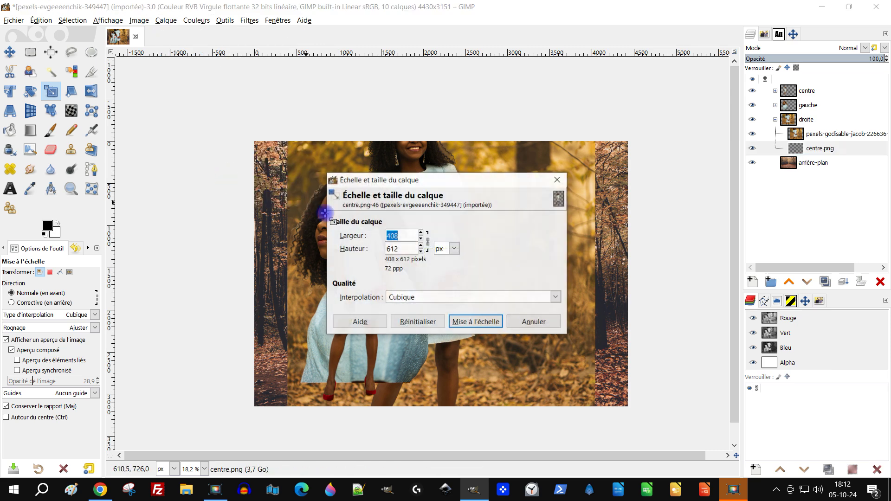
key(ctrl+v)
click(397, 248)
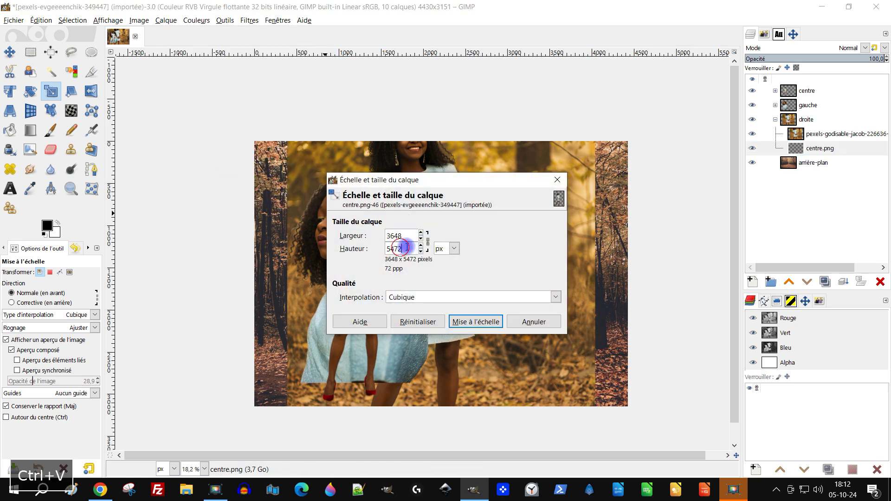
click(491, 320)
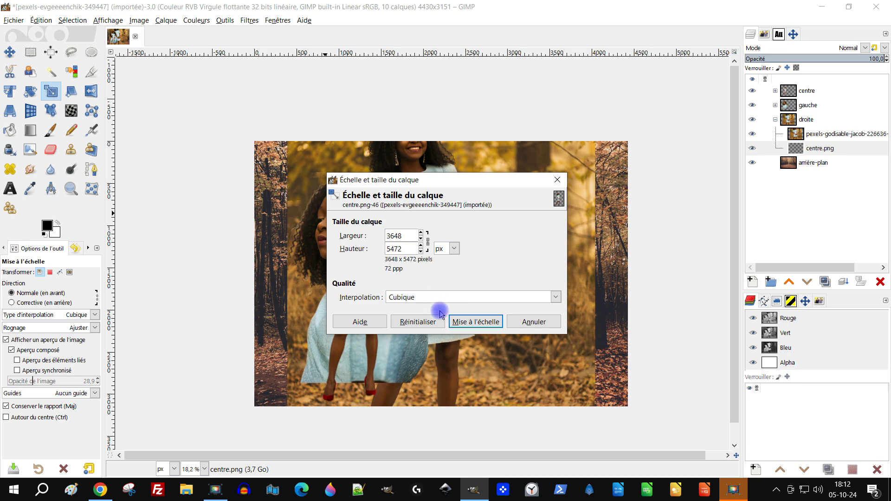
click(464, 319)
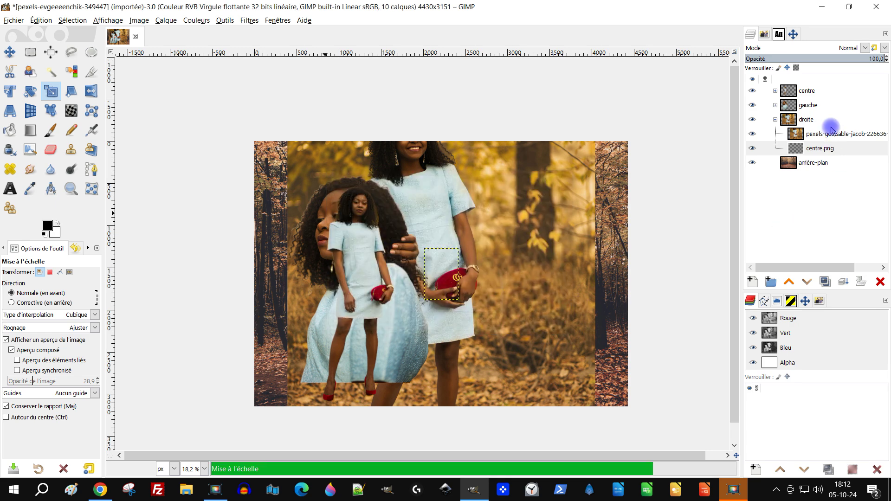
- Set the droite photo's composite mode to Réduire à la toile de fond, and collapse and select the droite group
click(799, 136)
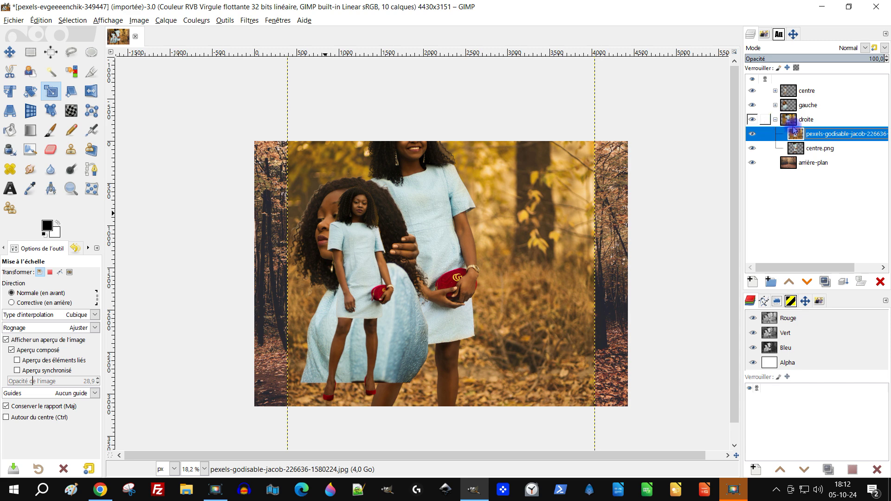
right_click(793, 128)
mouse_move(758, 172)
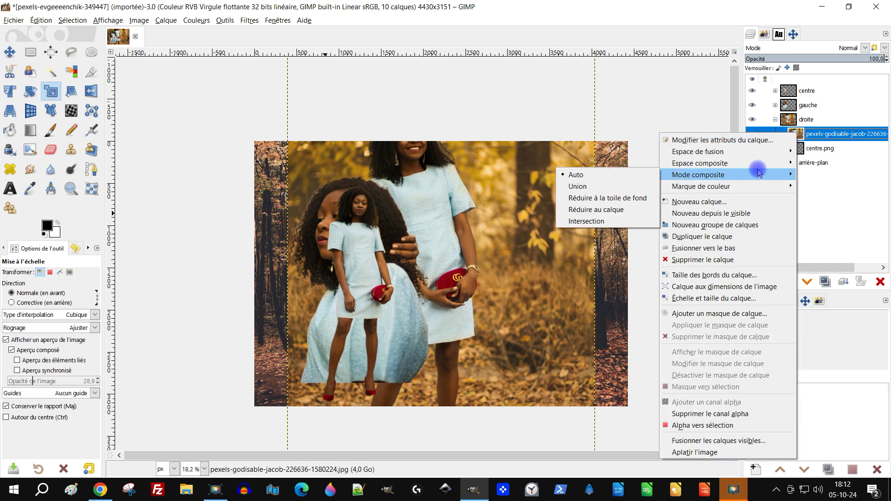
click(630, 197)
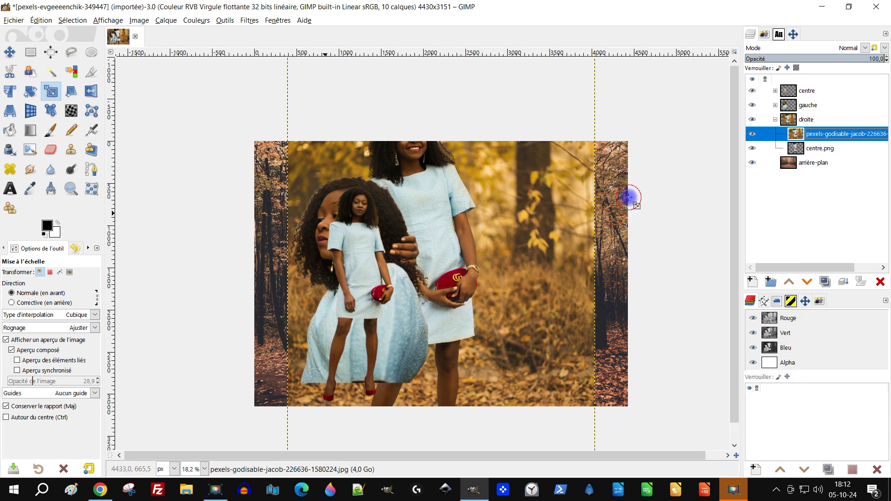
click(775, 119)
click(791, 121)
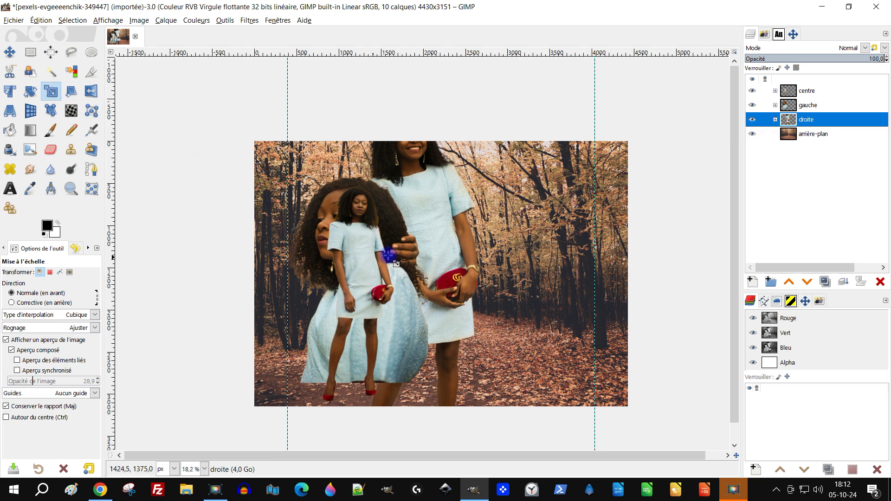
click(440, 242)
scroll(472, 199, down, 3)
drag(407, 148, 446, 209)
scroll(445, 208, up, 3)
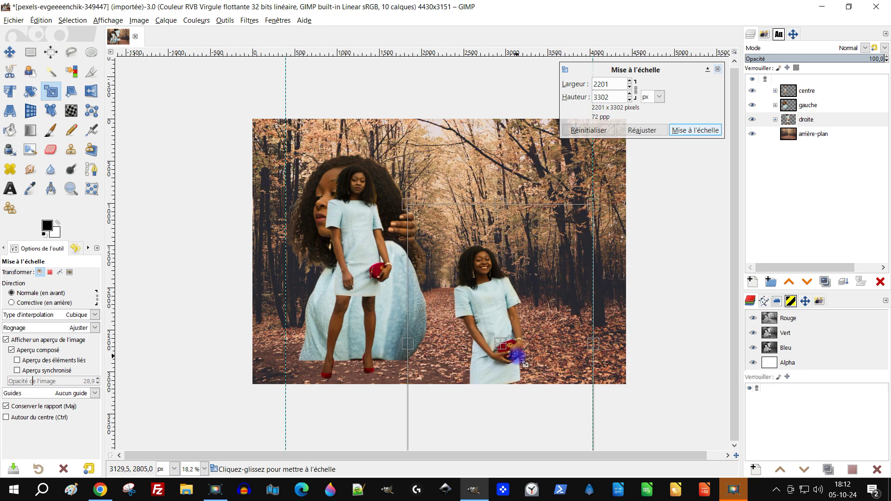
drag(514, 356, 483, 327)
drag(440, 270, 450, 299)
scroll(445, 293, down, 2)
click(575, 130)
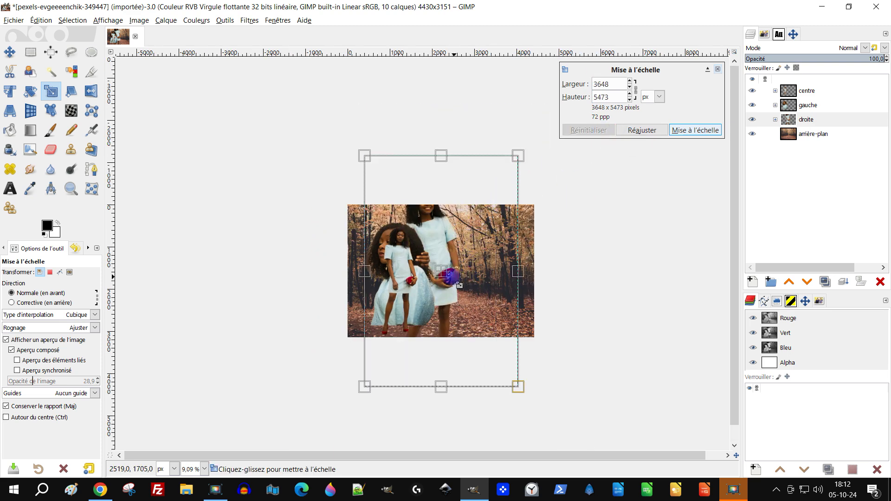
drag(450, 282, 455, 315)
click(712, 130)
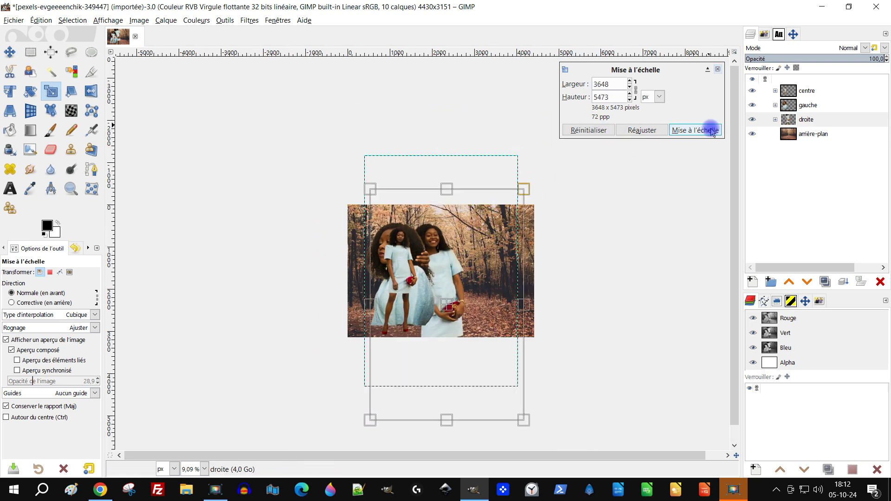
click(590, 130)
click(717, 69)
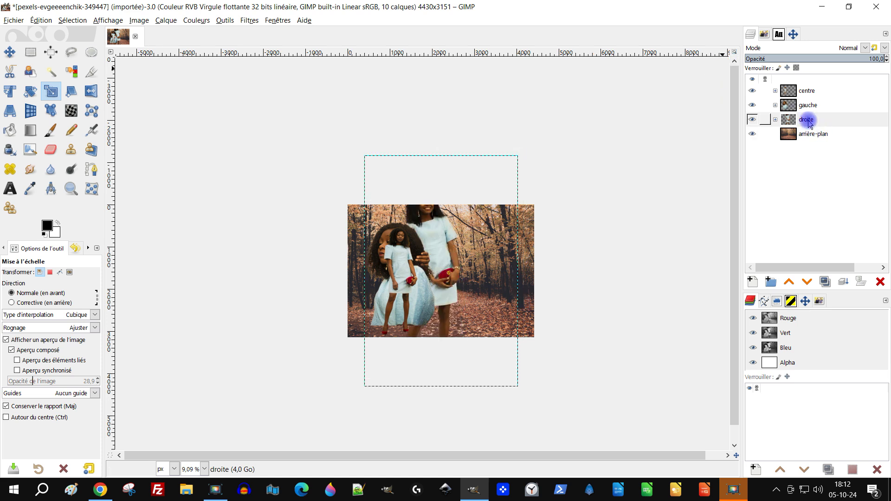
- Select the droite group and activate the Move tool
click(806, 120)
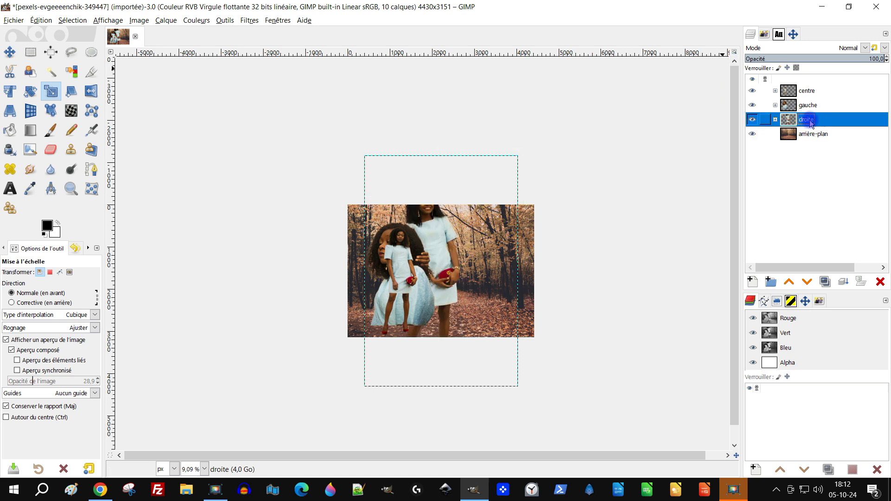
click(7, 53)
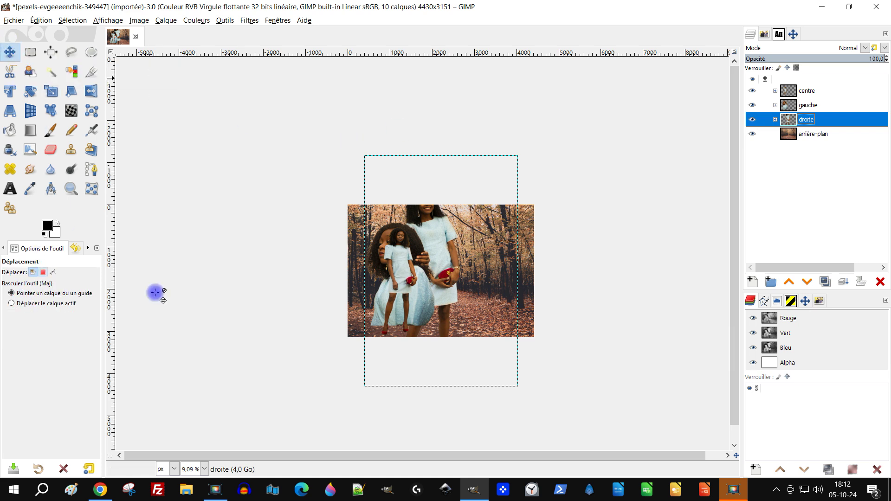
scroll(462, 274, up, 1)
drag(446, 204, 393, 189)
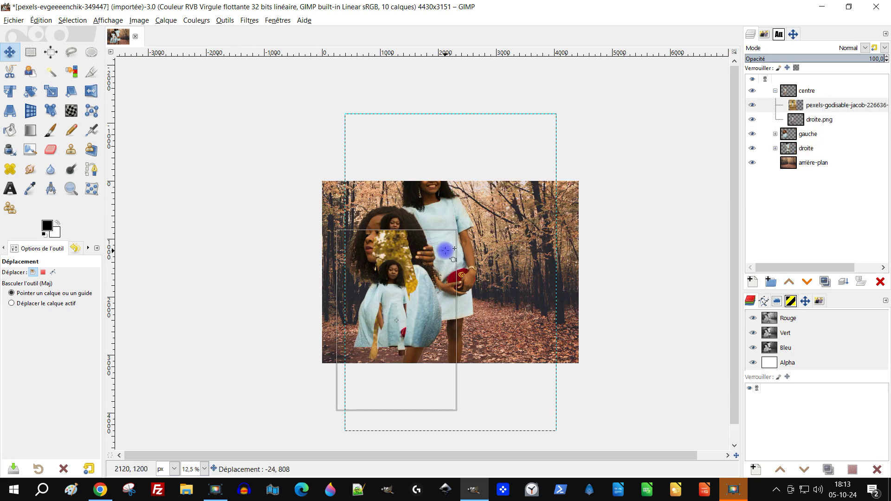
key(ctrl+z)
click(775, 91)
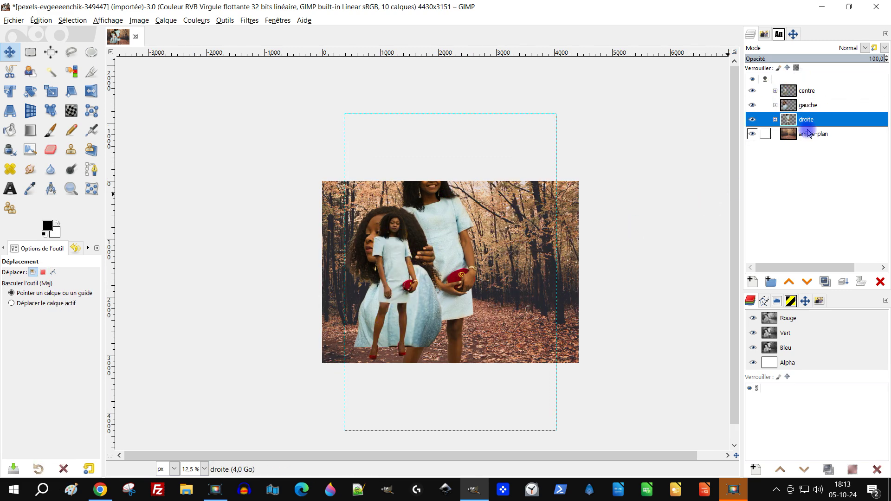
- Set the Move tool to Déplacer le calque actif and shift the droite group down until the woman's whole head is inside the canvas
click(41, 306)
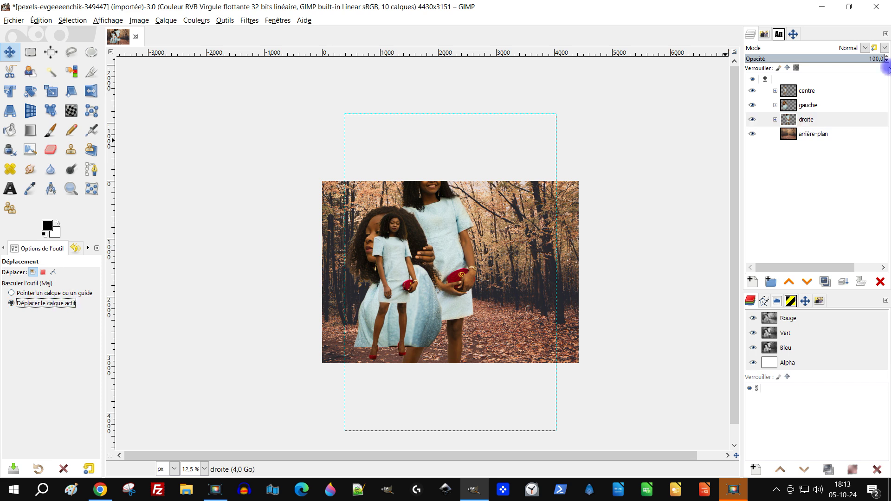
click(789, 120)
drag(437, 215, 445, 259)
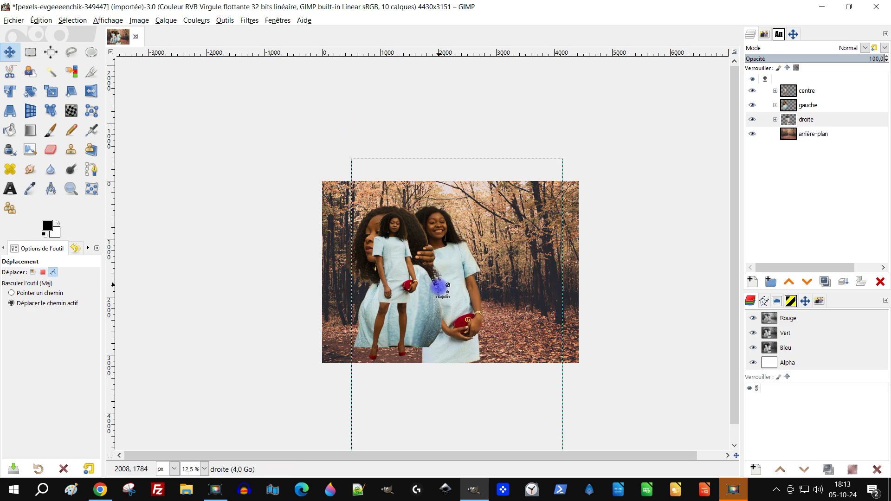
- Start scaling the droite group around its centre with the aspect ratio kept, enlarging it to about 5264 × 7897 px
click(51, 91)
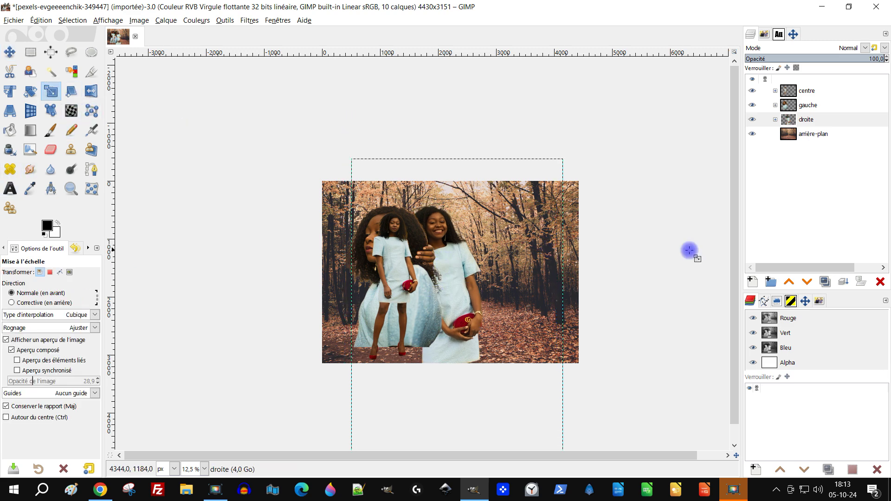
click(814, 119)
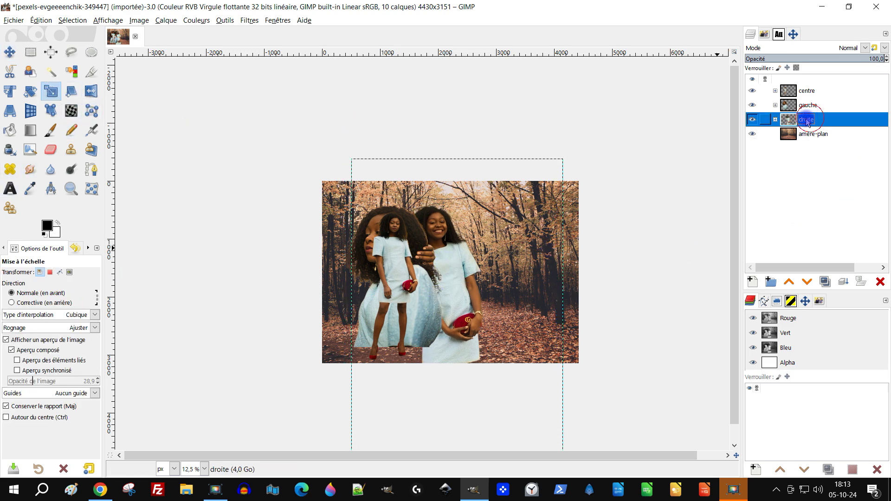
click(471, 284)
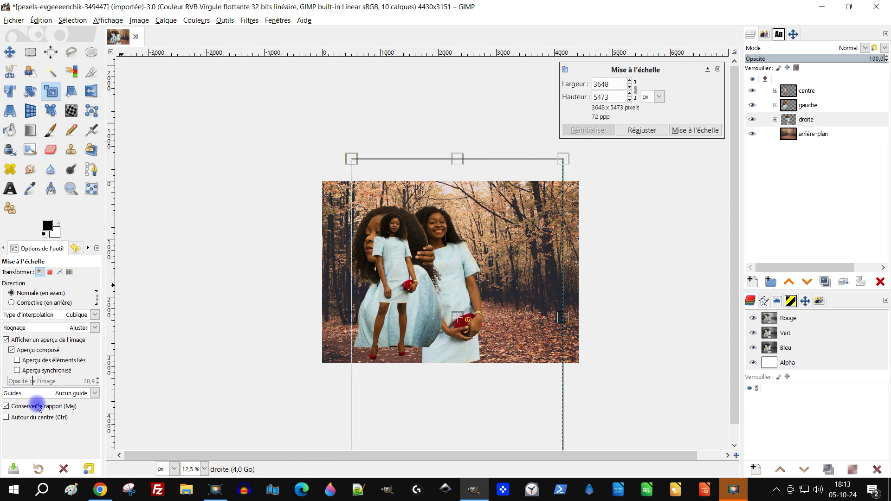
click(33, 420)
drag(351, 160, 215, 41)
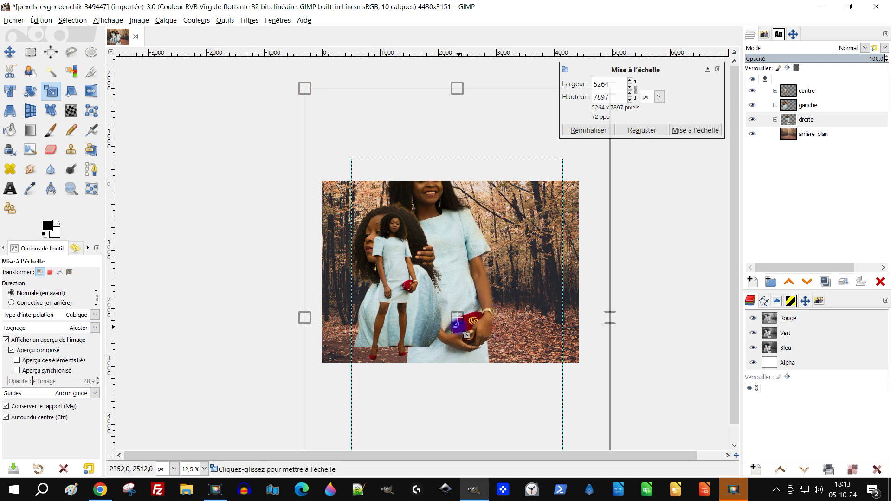
- Shift the droite group down, enlarge it to about 5960 × 8942 px with the head kept inside the canvas, and apply the scaling
drag(471, 325, 483, 373)
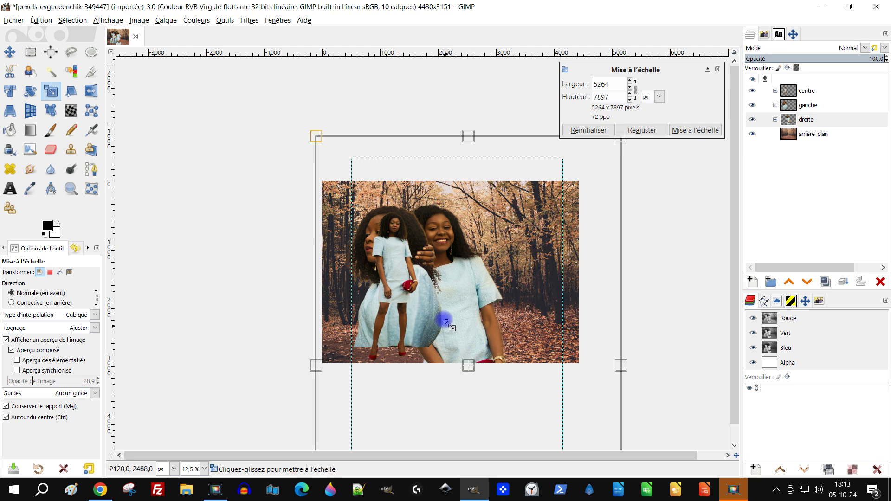
scroll(440, 294, up, 1)
scroll(382, 225, down, 3)
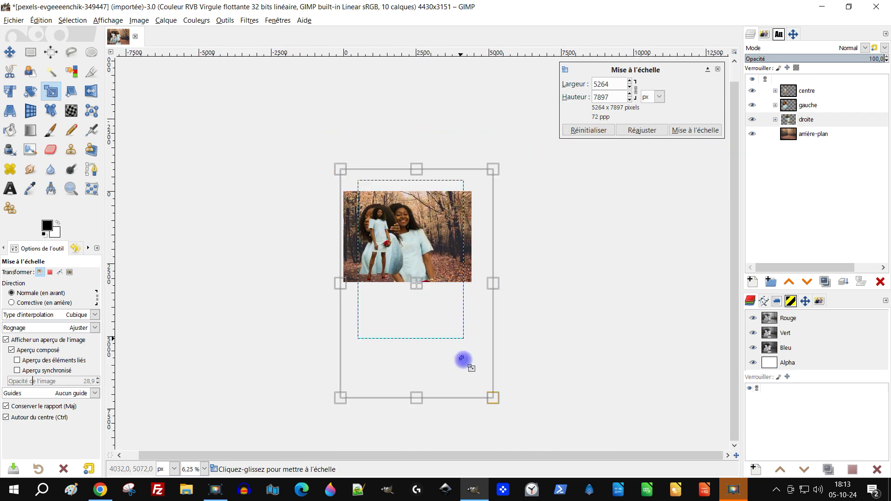
drag(497, 402, 526, 428)
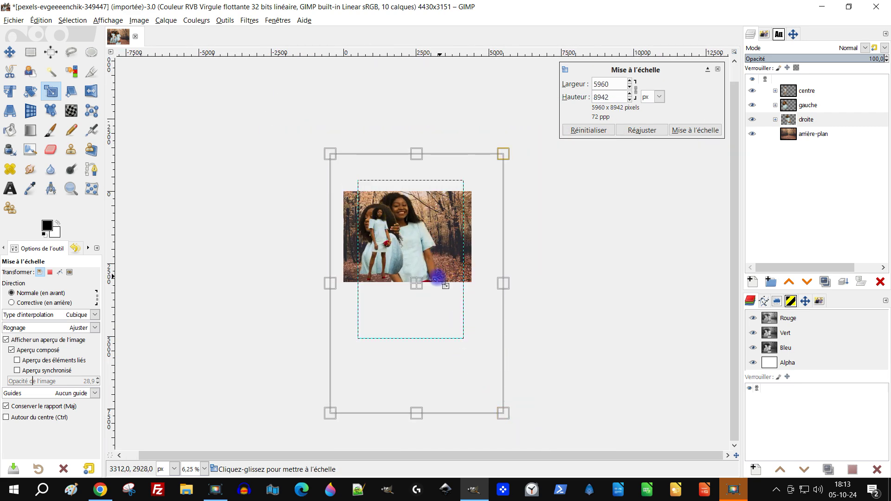
scroll(436, 278, up, 1)
drag(418, 296, 419, 312)
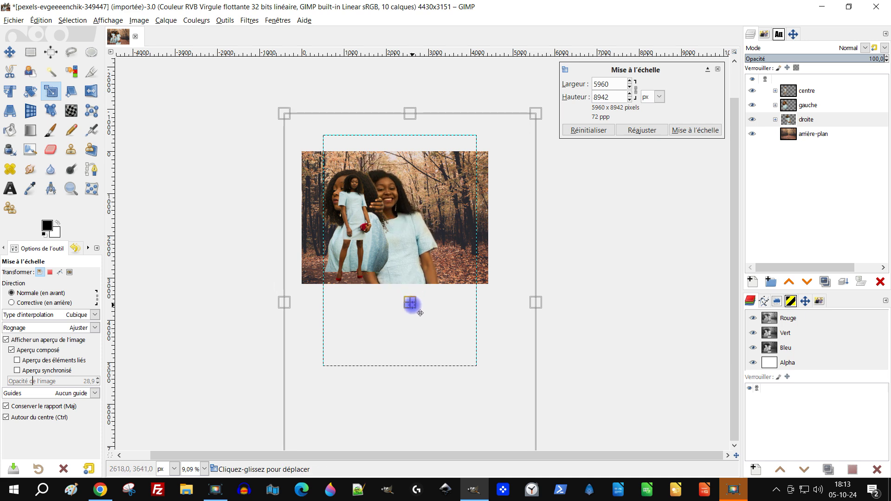
click(702, 132)
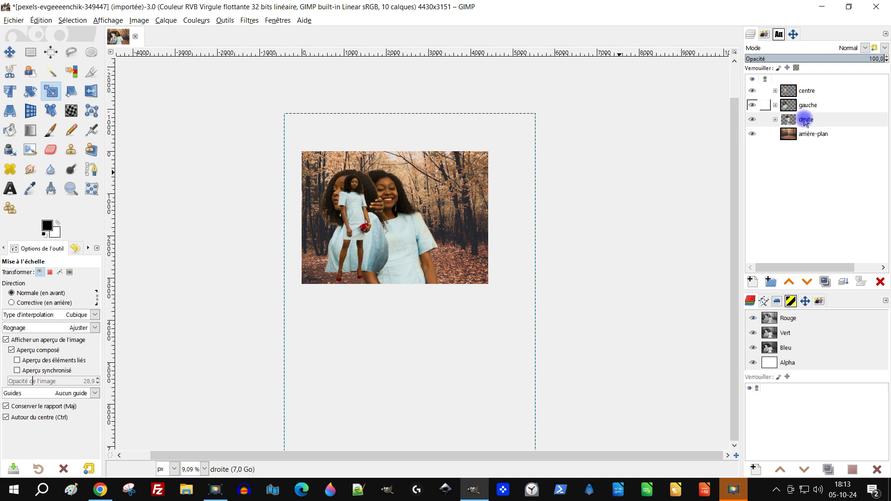
- Raise the droite group above the gauche group and activate the Move tool
click(818, 120)
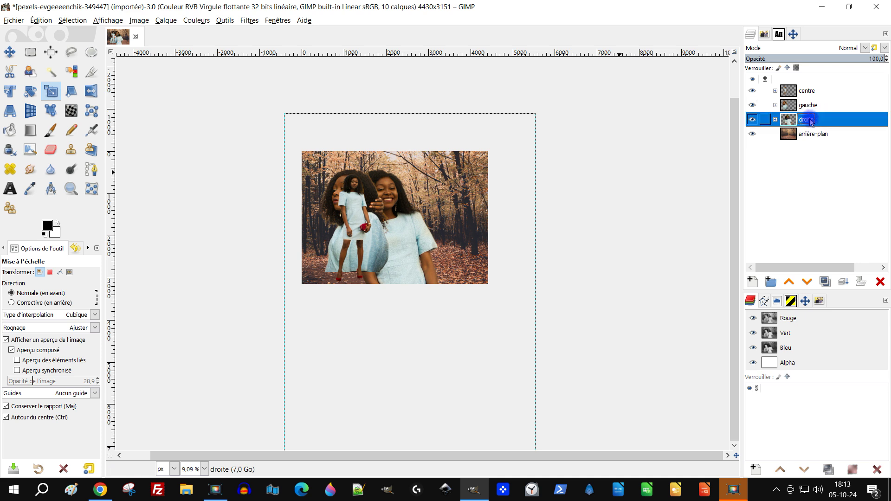
click(789, 282)
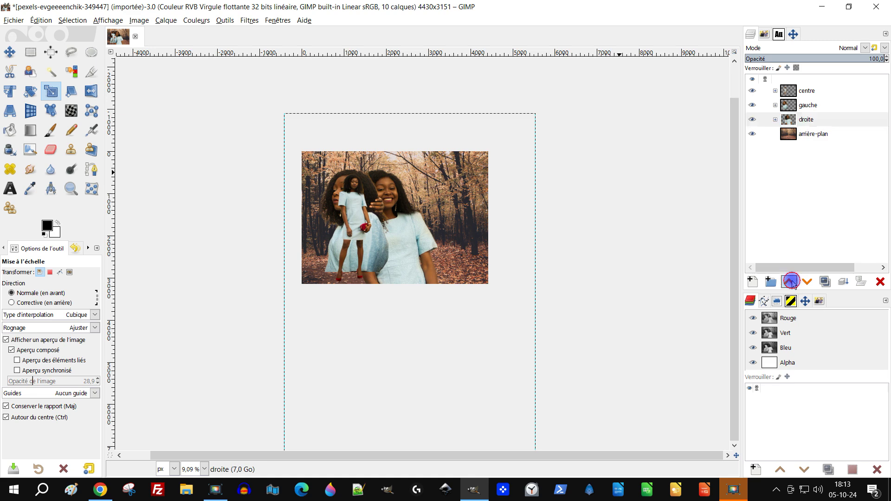
scroll(454, 193, up, 2)
scroll(455, 190, down, 1)
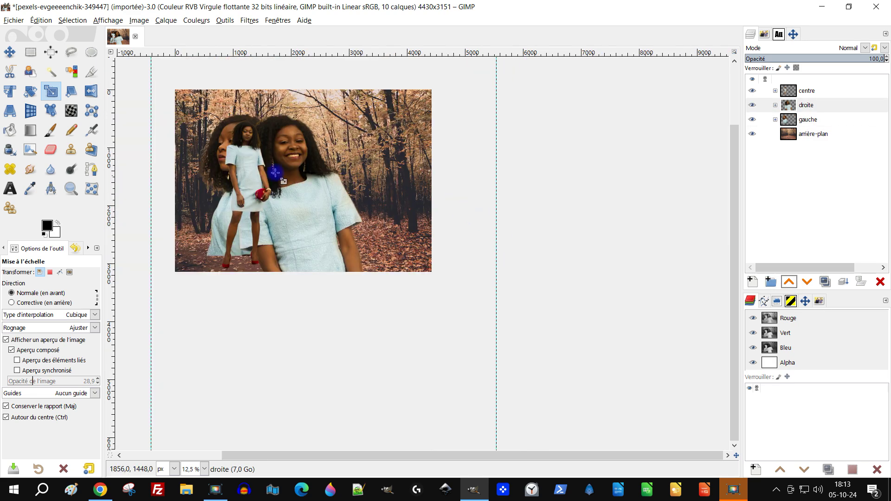
scroll(235, 153, up, 1)
scroll(217, 140, down, 1)
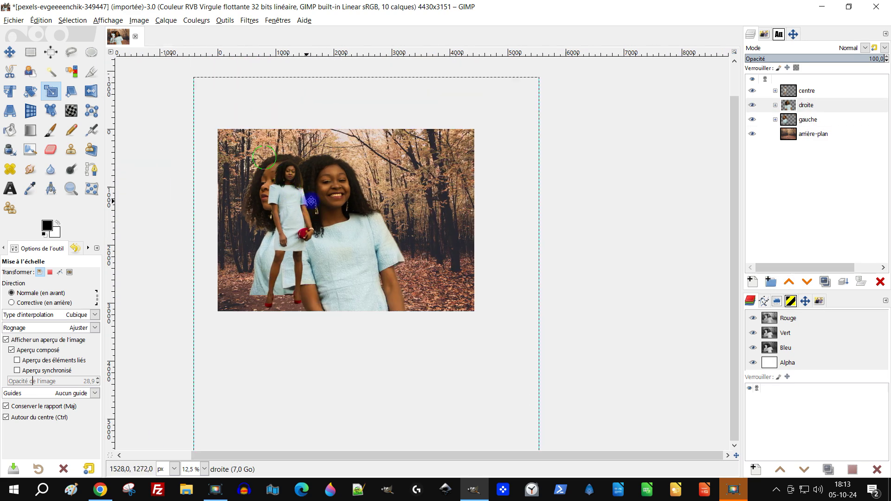
click(10, 52)
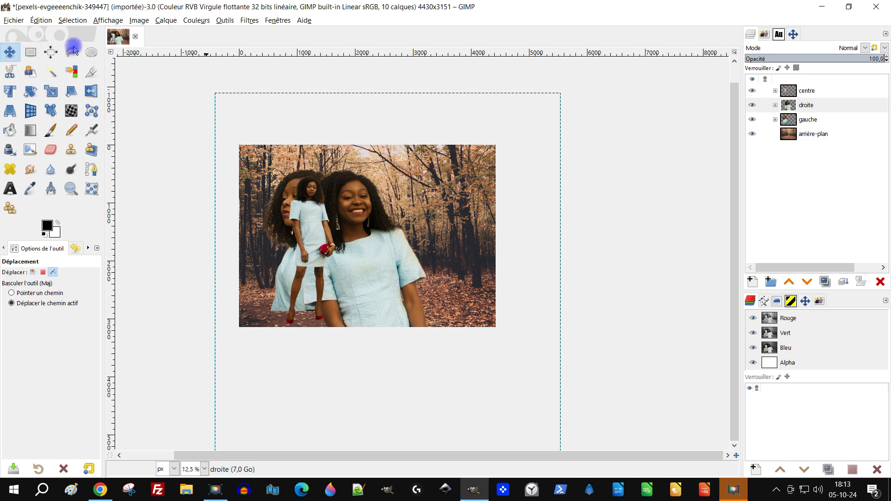
- Save the image as mise en pratique.xcf in the projet 1 folder
click(15, 21)
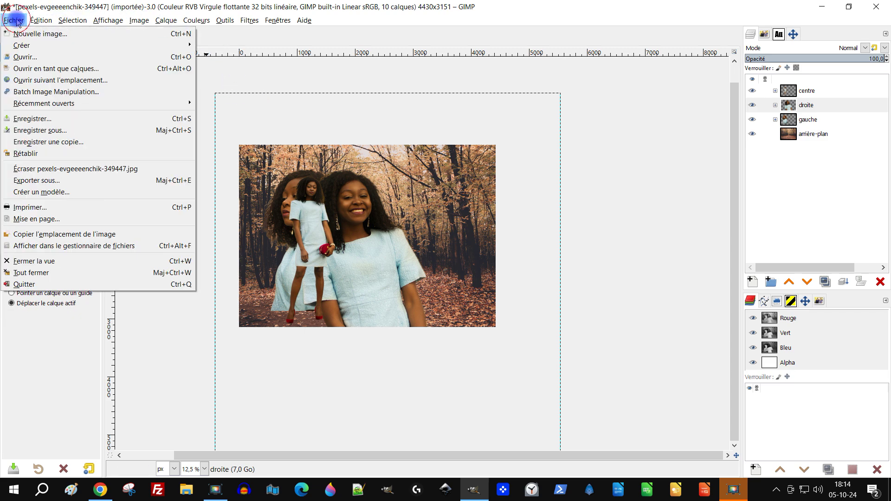
click(74, 132)
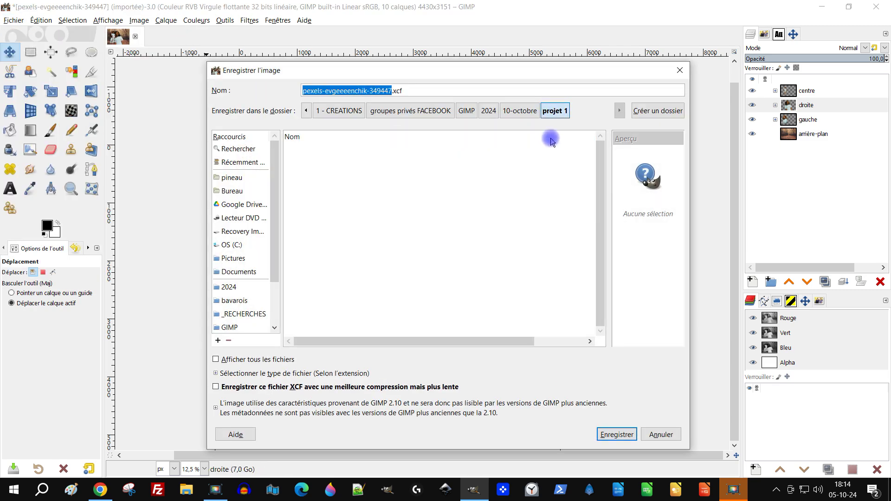
text(mise en pr)
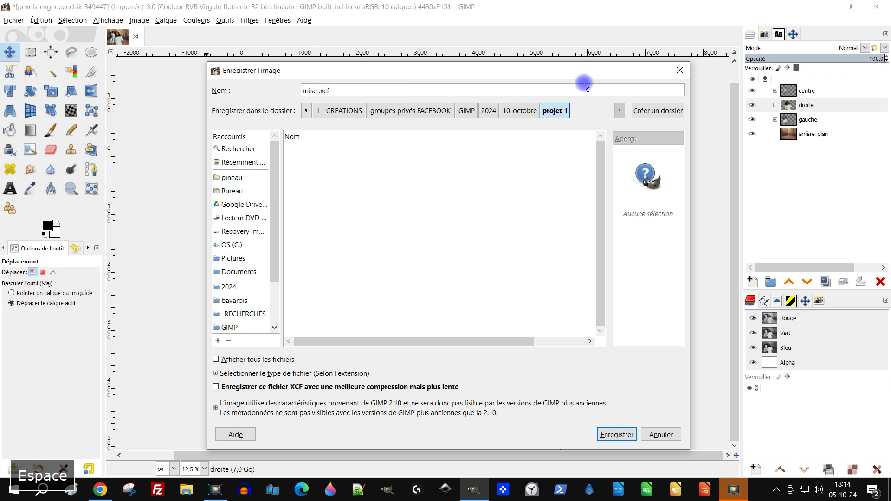
key(Return)
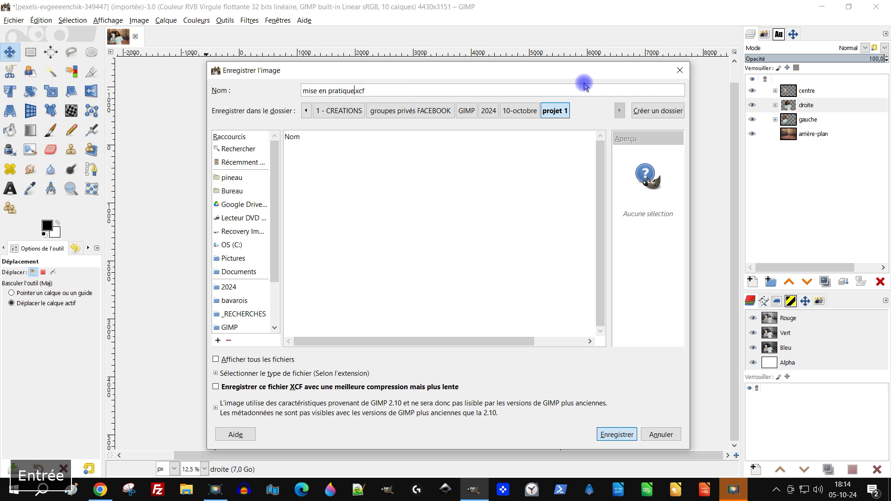
click(616, 434)
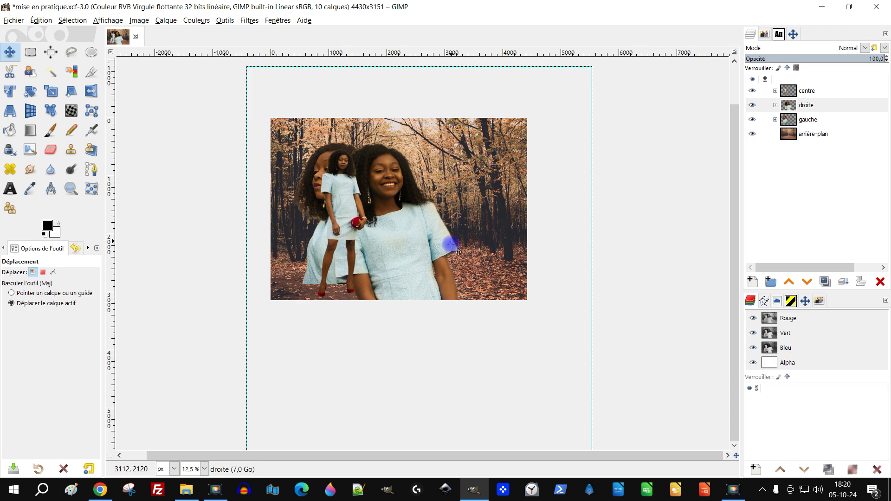
- Link the gauche and droite groups, move them together slightly up and left until the gauche woman's face clears the centre figure, and unlink them
drag(457, 225, 437, 230)
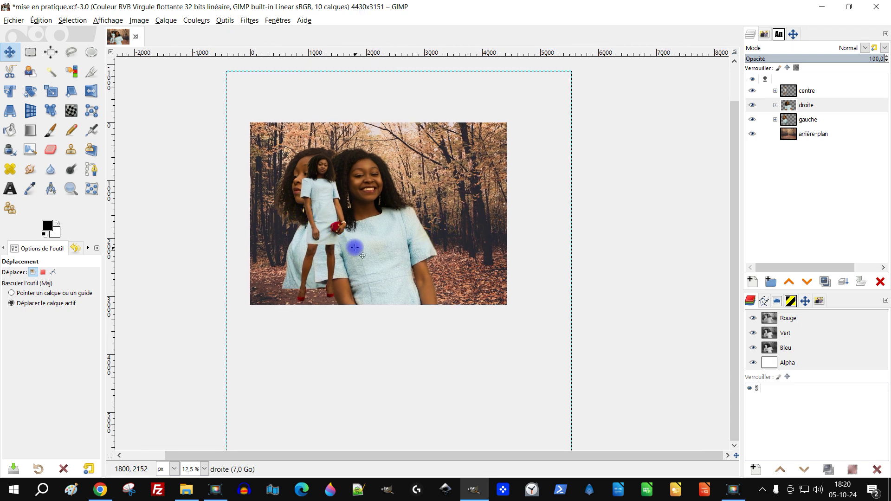
scroll(381, 201, up, 1)
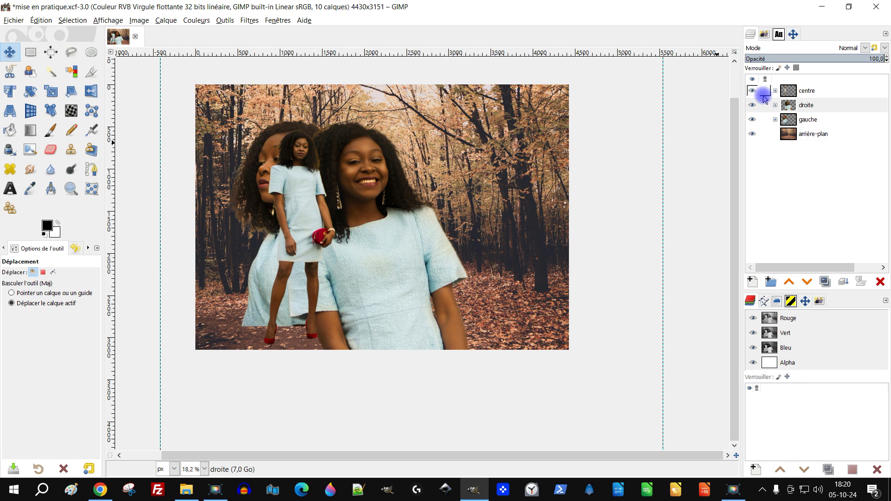
click(765, 120)
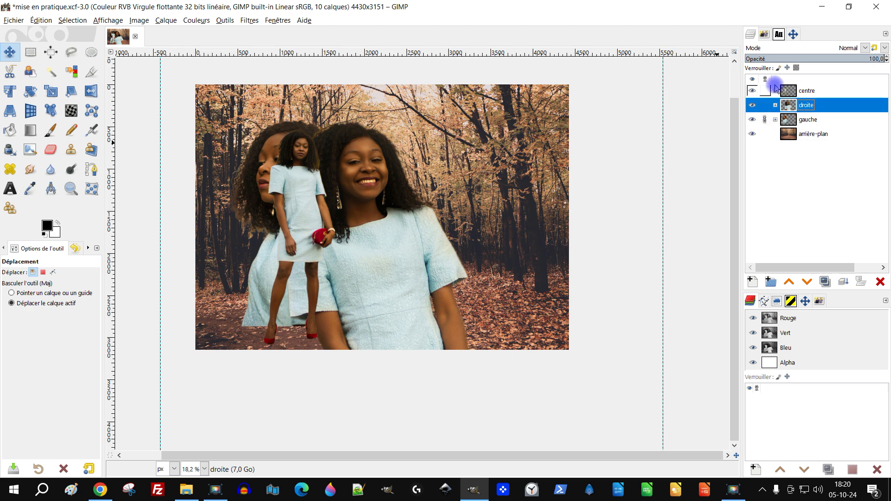
click(765, 106)
drag(339, 242, 369, 248)
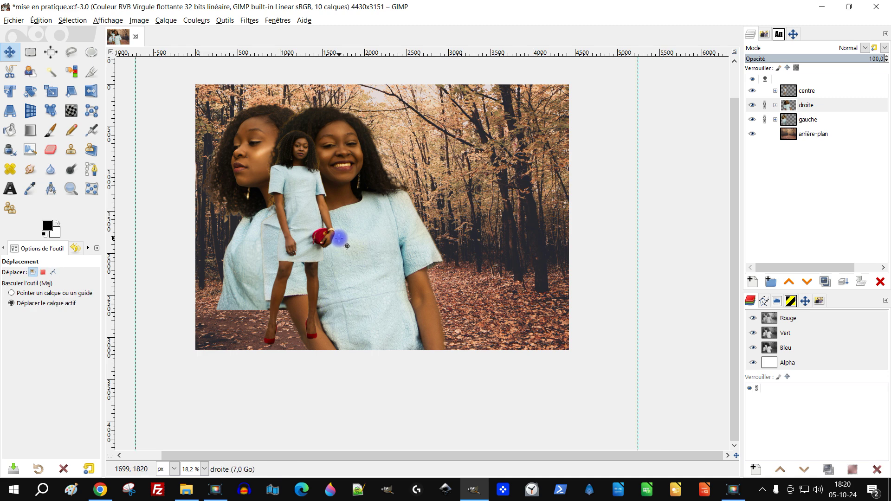
drag(354, 248, 394, 237)
click(796, 107)
- Focus on the centre woman's hair outline, expand the centre group and select its droite.png cutout layer
scroll(394, 290, up, 1)
scroll(393, 291, up, 1)
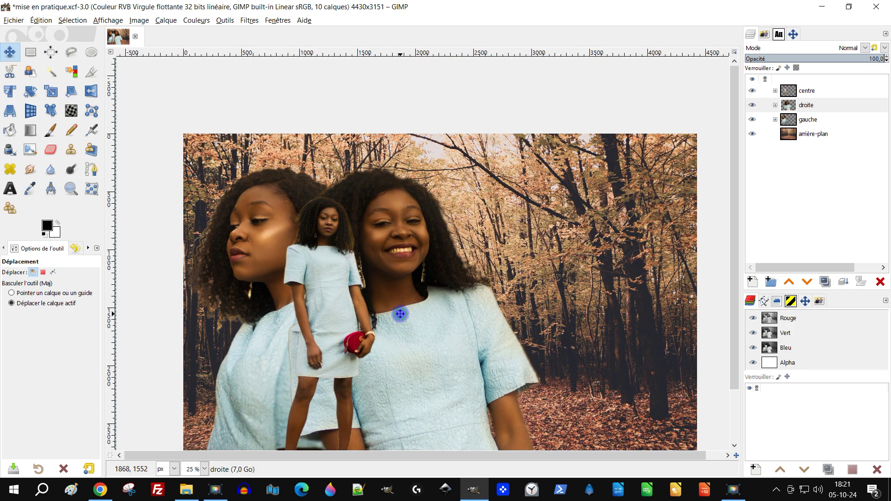
scroll(316, 190, up, 5)
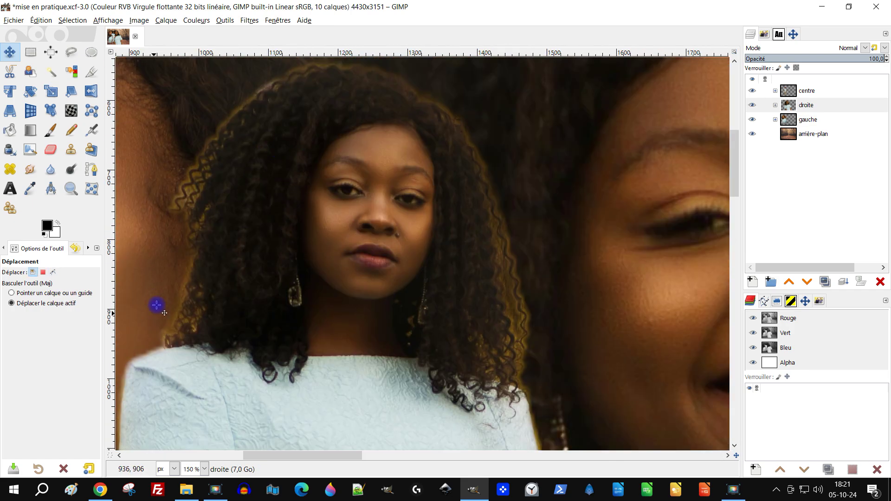
click(775, 90)
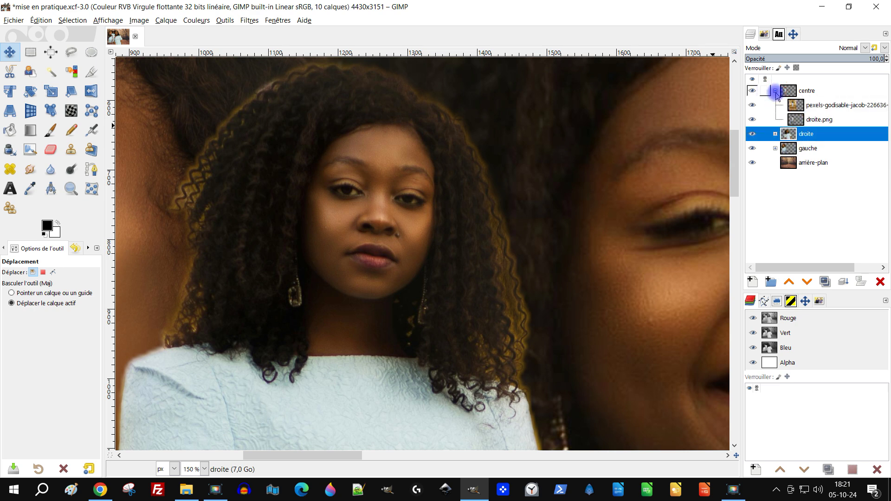
click(796, 121)
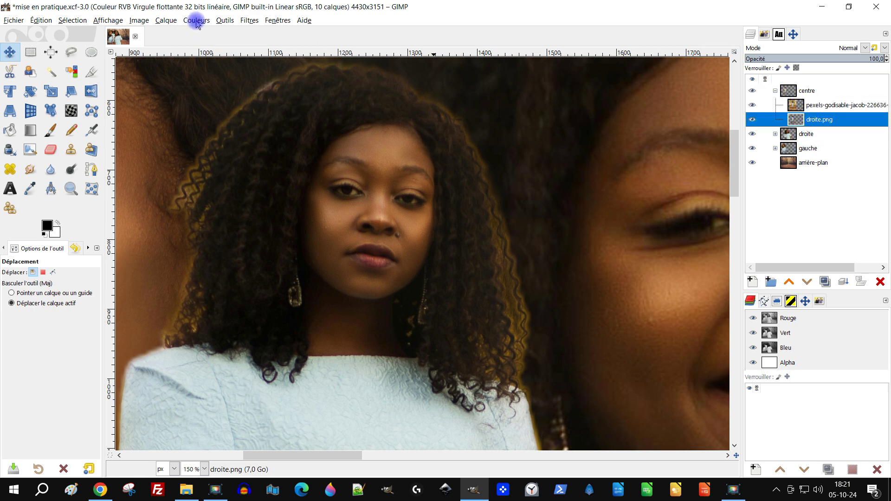
click(197, 22)
click(796, 120)
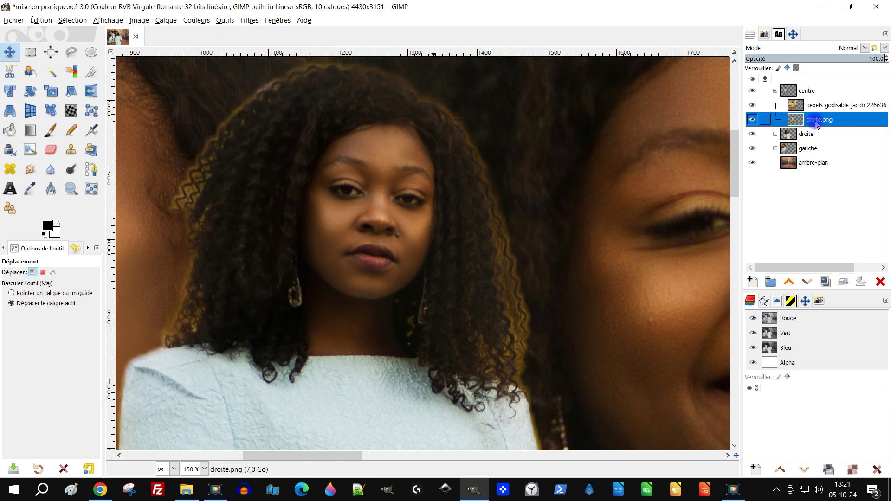
double_click(816, 121)
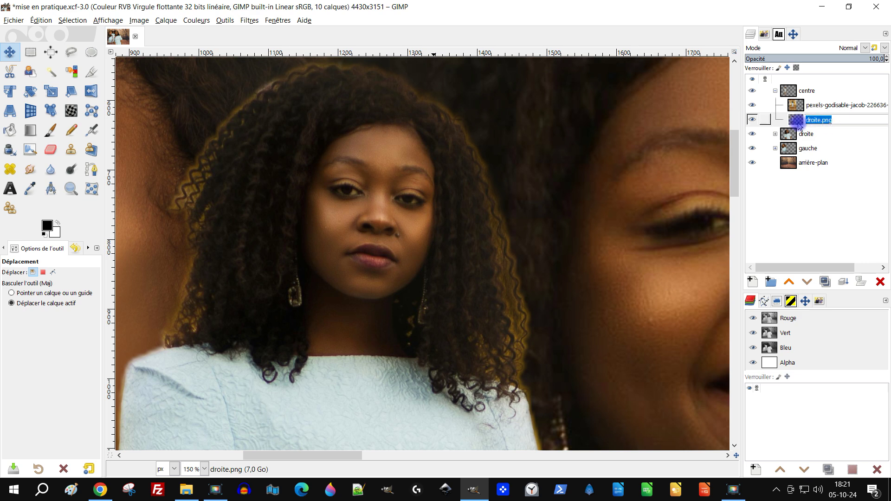
click(796, 121)
- Apply Courbes to the droite.png layer's Alpha channel with a curve point at Entrée 80,44 and Sortie 23,05 to remove the yellow hair fringe
click(163, 24)
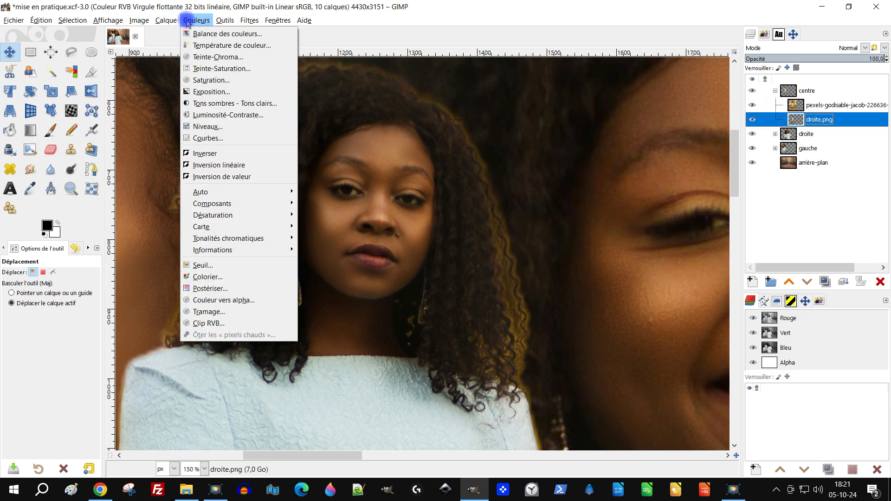
click(245, 138)
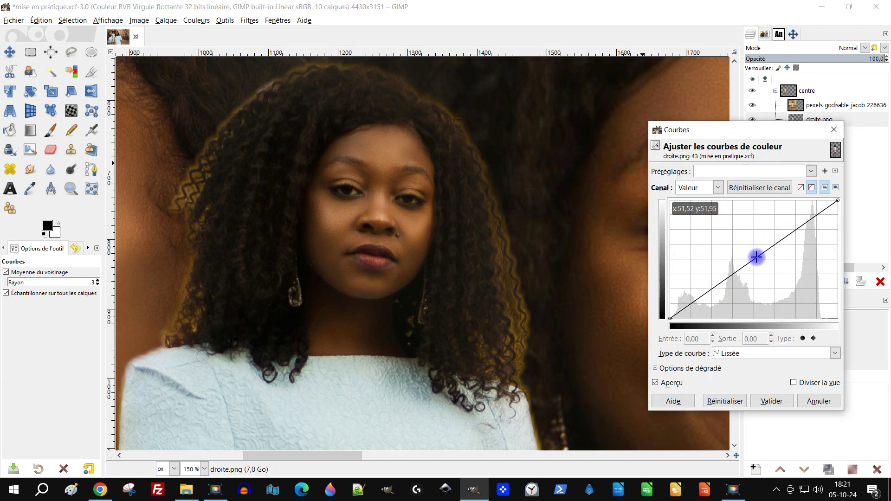
click(698, 188)
click(687, 260)
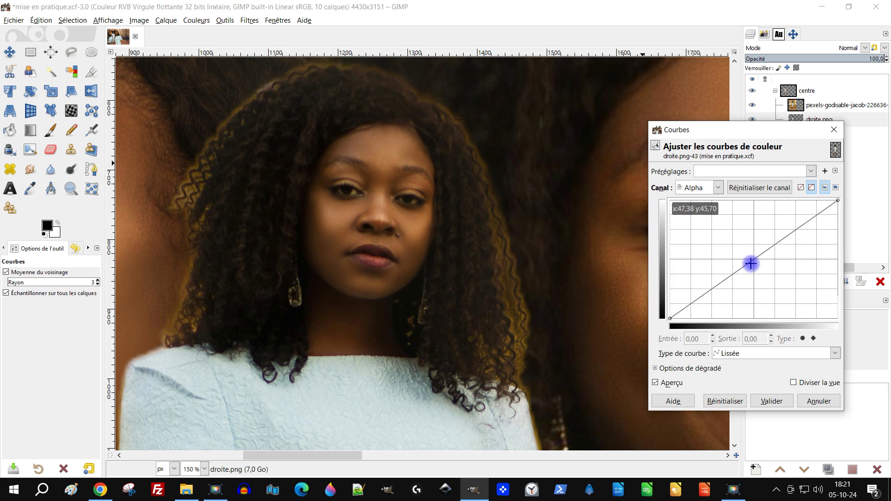
drag(752, 262, 800, 289)
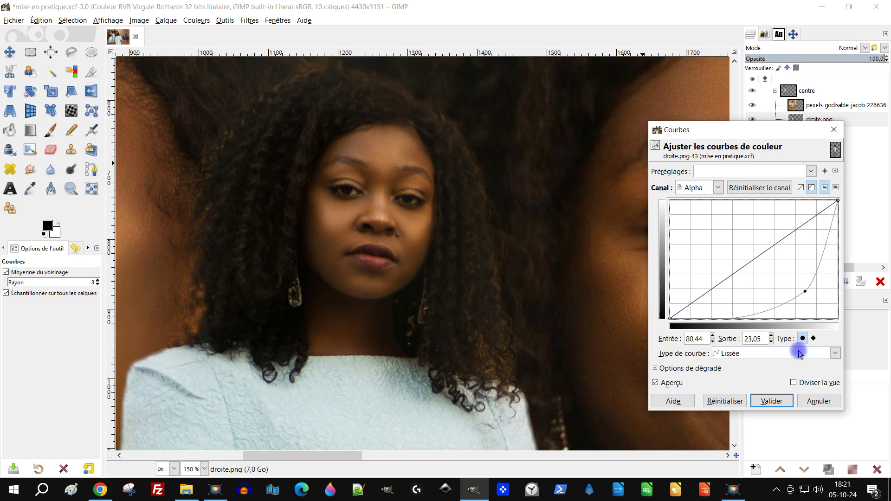
click(771, 401)
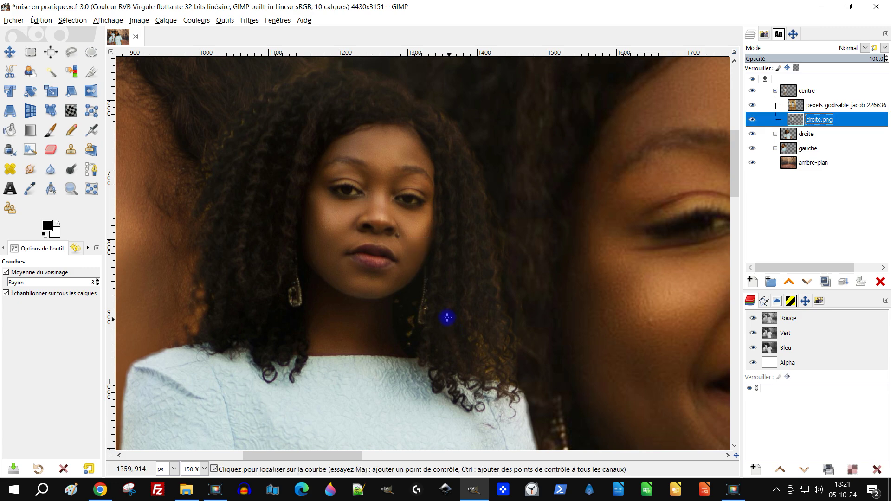
scroll(447, 318, down, 5)
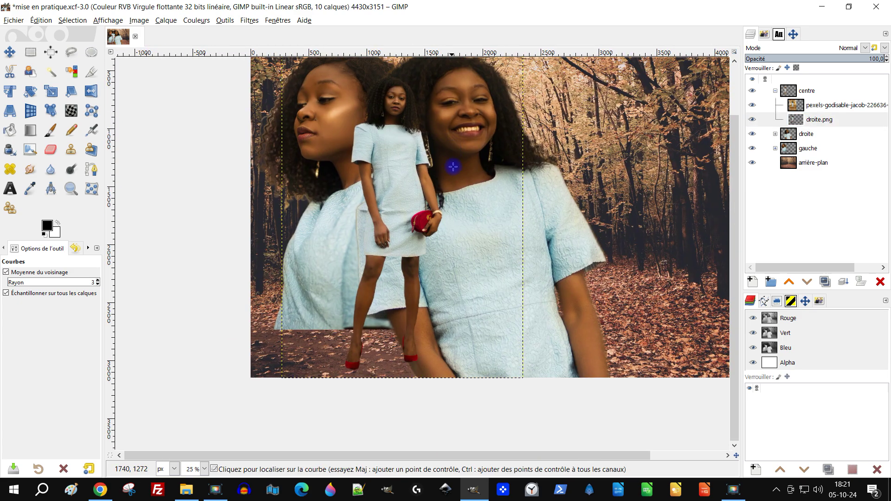
- Focus on the smiling woman's hair outline, expand the droite group and select its centre.png cutout layer
scroll(449, 227, up, 3)
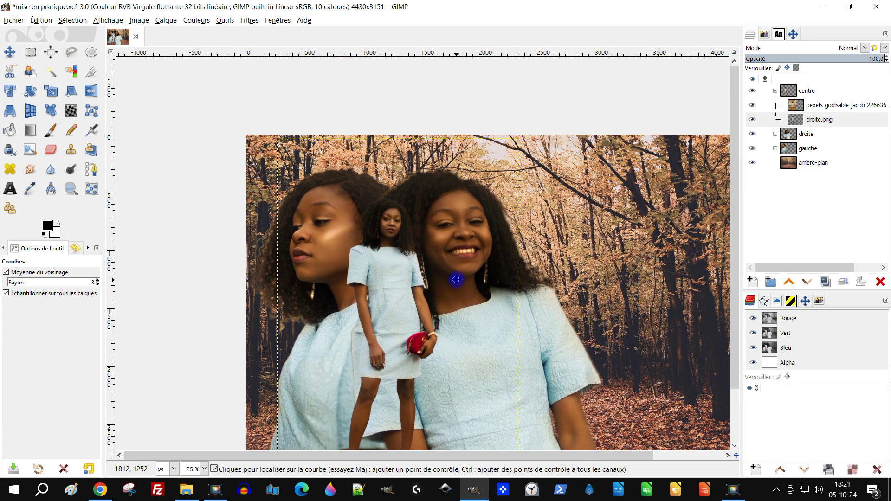
drag(508, 283, 463, 282)
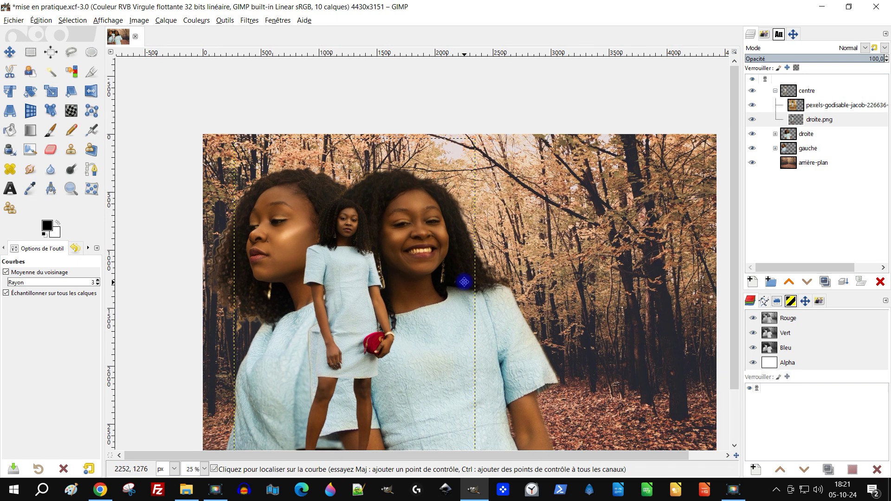
scroll(450, 241, up, 3)
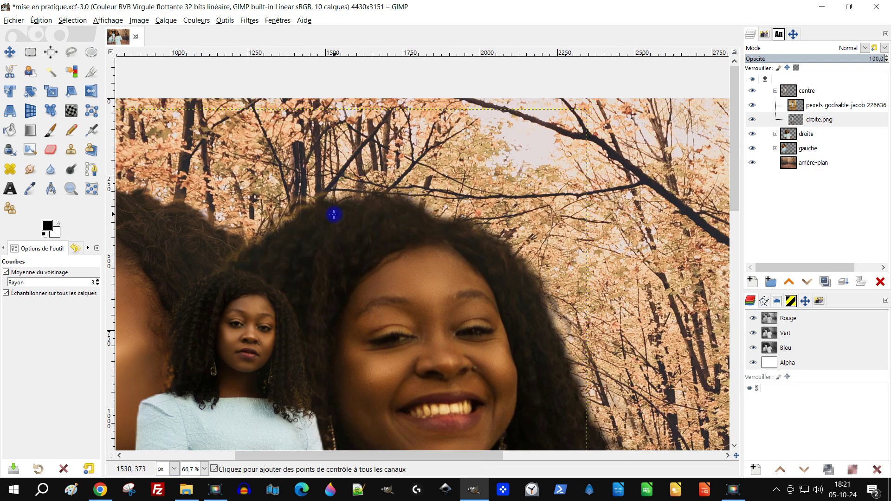
click(819, 134)
click(774, 134)
click(815, 163)
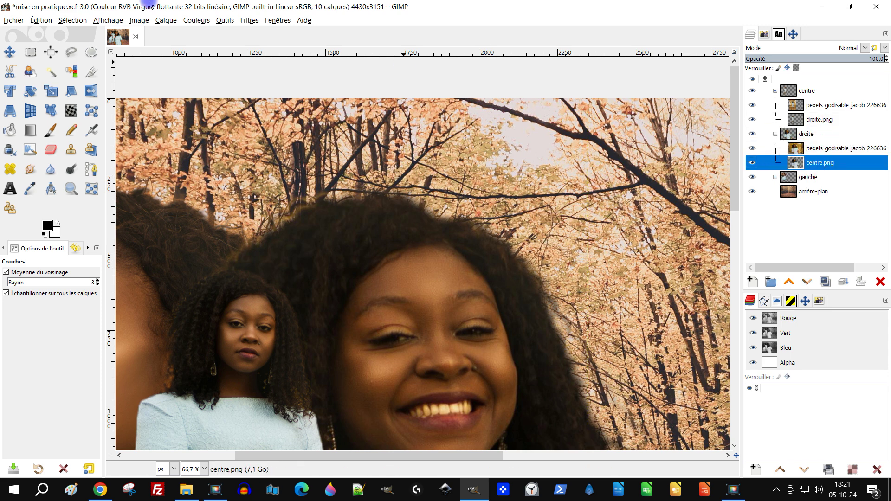
- Apply Courbes to the centre.png layer's Alpha channel with a curve point at Entrée 75,76 and Sortie 19,53 to tighten the hair edge
click(166, 21)
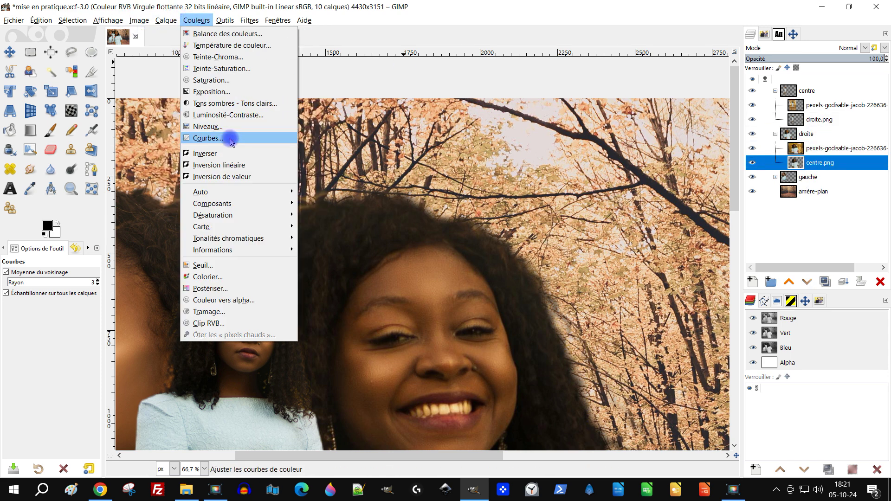
click(232, 139)
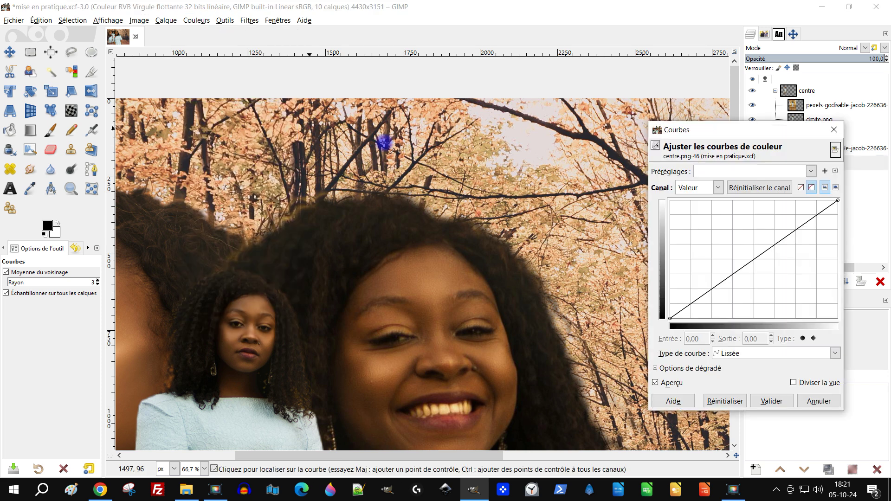
click(688, 188)
click(699, 255)
drag(756, 260, 797, 296)
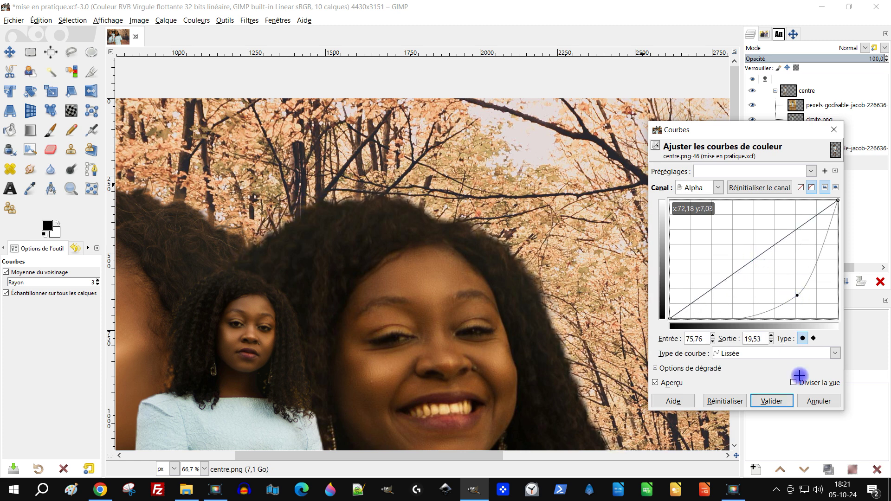
click(771, 401)
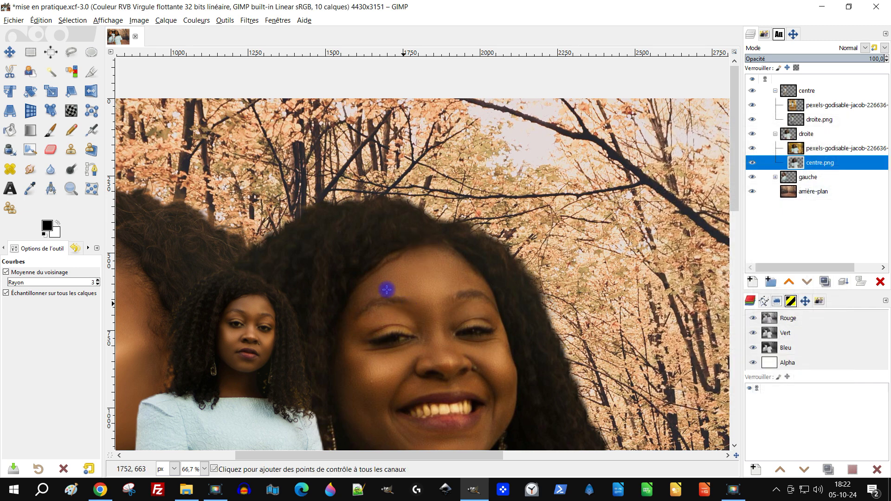
scroll(387, 289, down, 4)
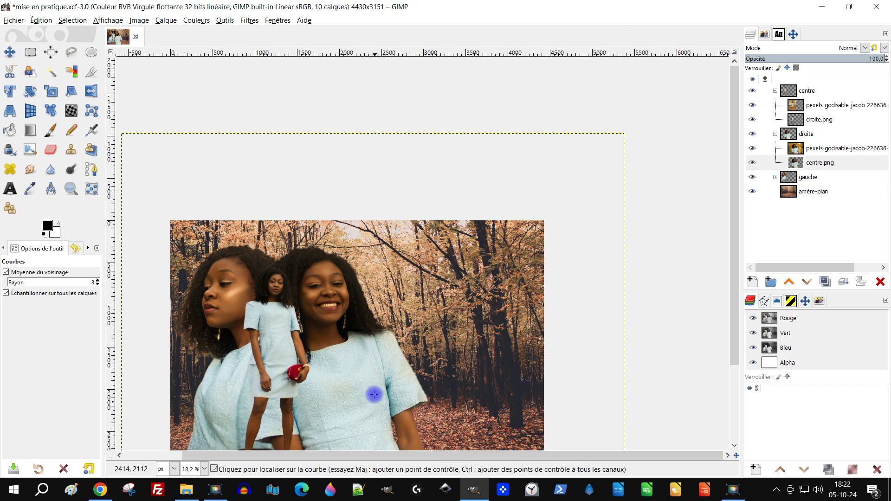
- Collapse the droite and centre layer groups and make the centre group the active one
click(774, 134)
click(775, 91)
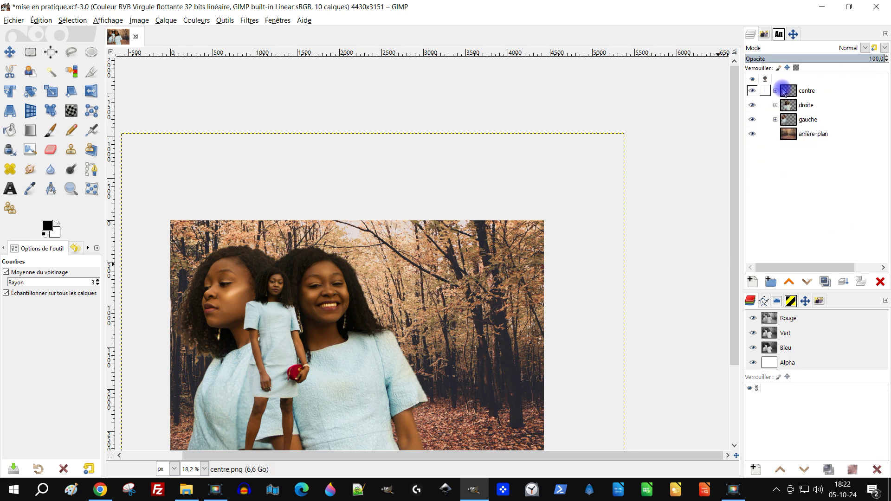
click(788, 95)
click(775, 92)
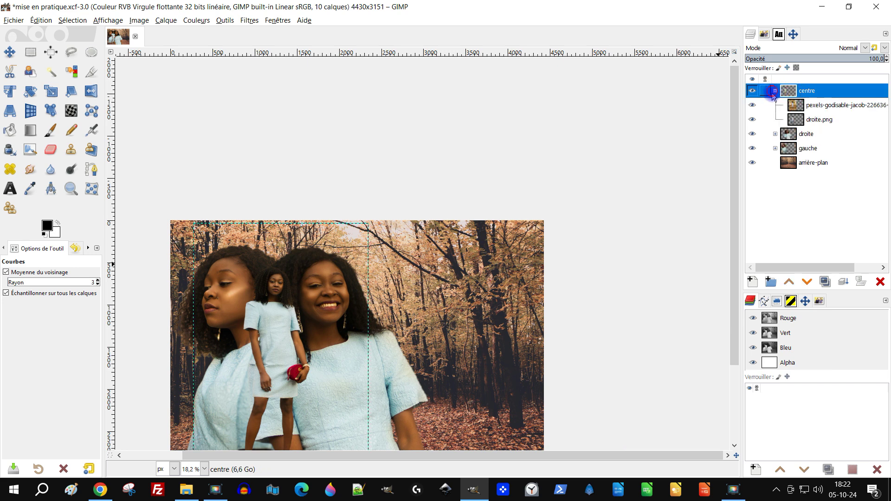
click(774, 92)
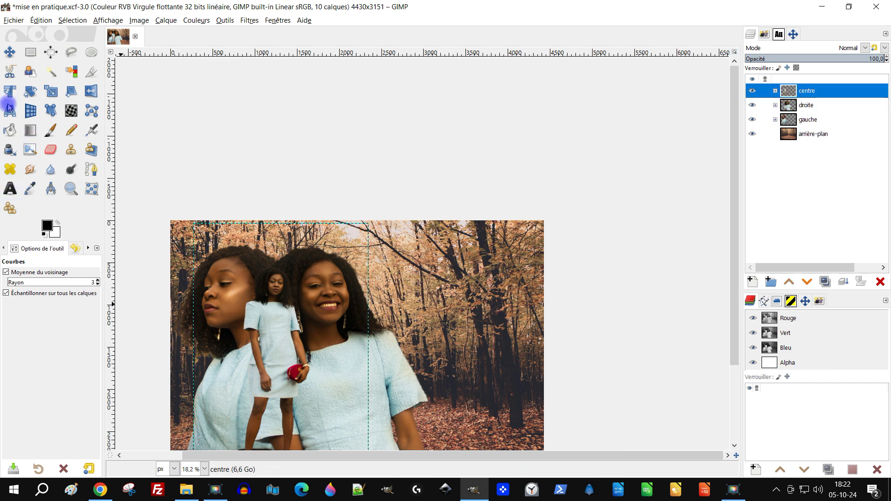
- Scale the centre group proportionally about its centre to 1579 × 2368 px and shift it slightly left, between the two larger women
click(51, 91)
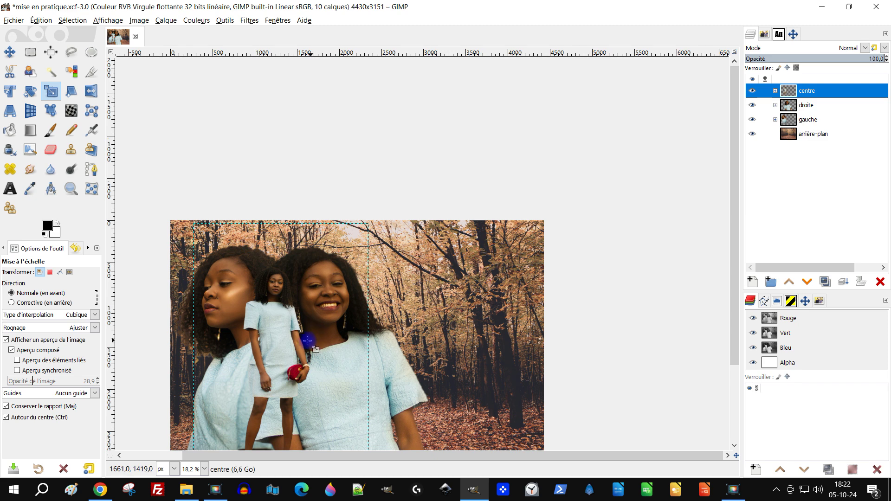
click(278, 339)
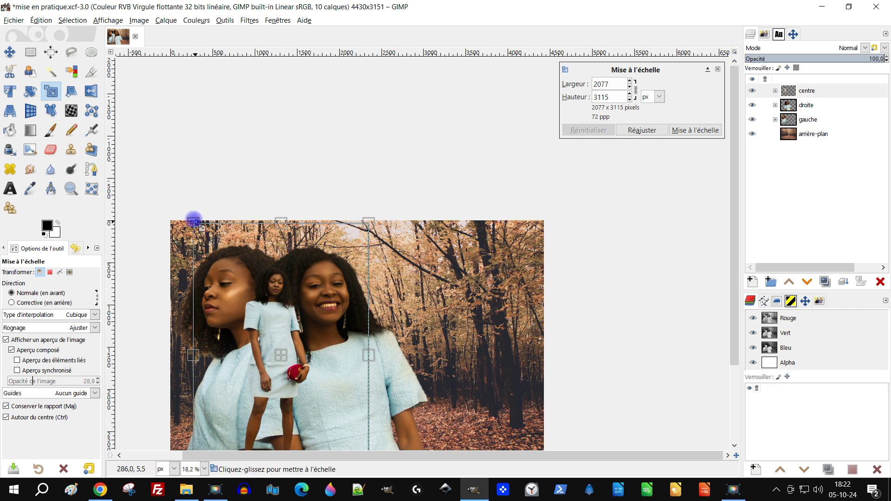
drag(194, 226, 233, 284)
mouse_move(294, 366)
mouse_down()
mouse_move(304, 373)
mouse_move(297, 352)
mouse_up()
scroll(294, 346, up, 1)
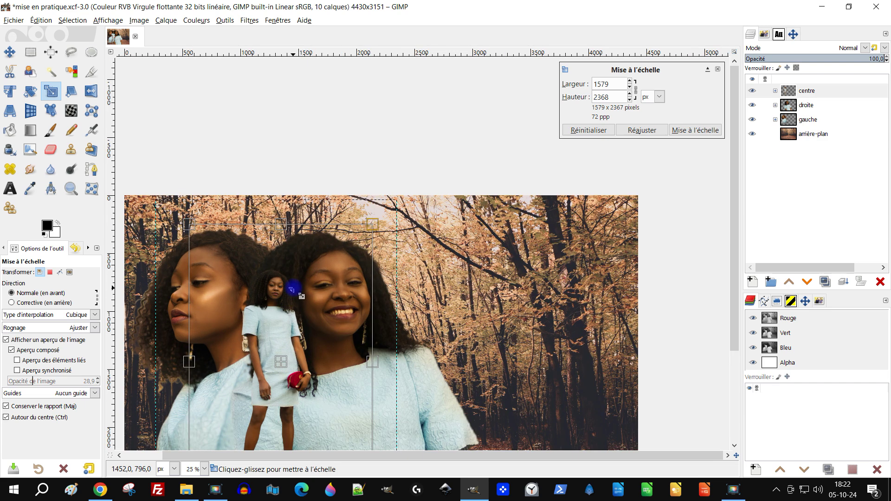
scroll(326, 267, down, 1)
scroll(327, 264, down, 1)
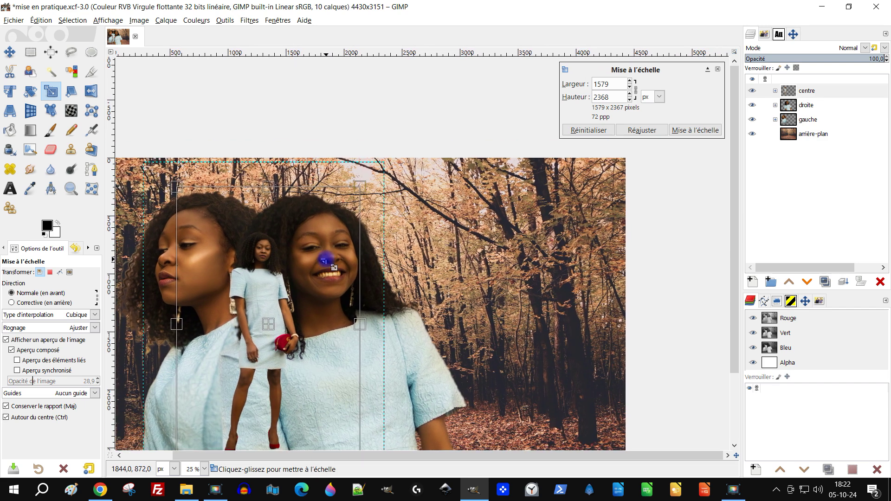
drag(313, 275, 307, 274)
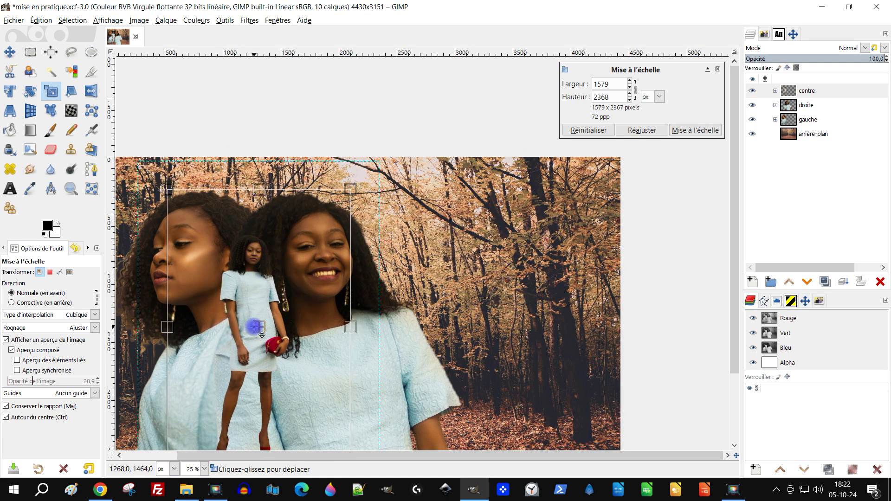
scroll(374, 279, down, 4)
scroll(376, 302, up, 8)
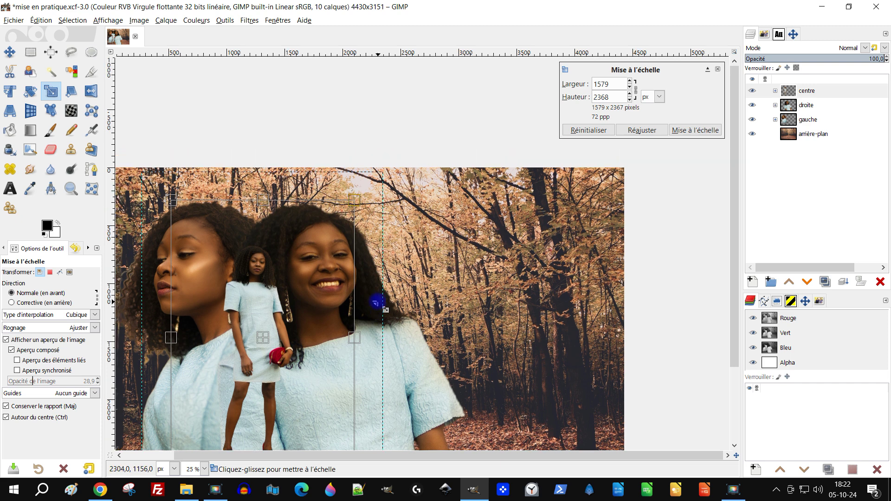
click(694, 130)
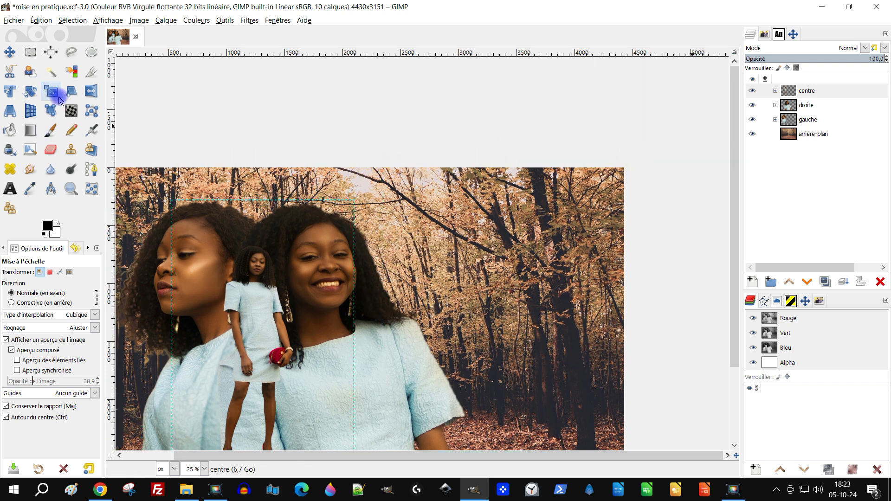
- Rotate the centre group by -0,27° about its centre at 1310, 1465 px
click(30, 91)
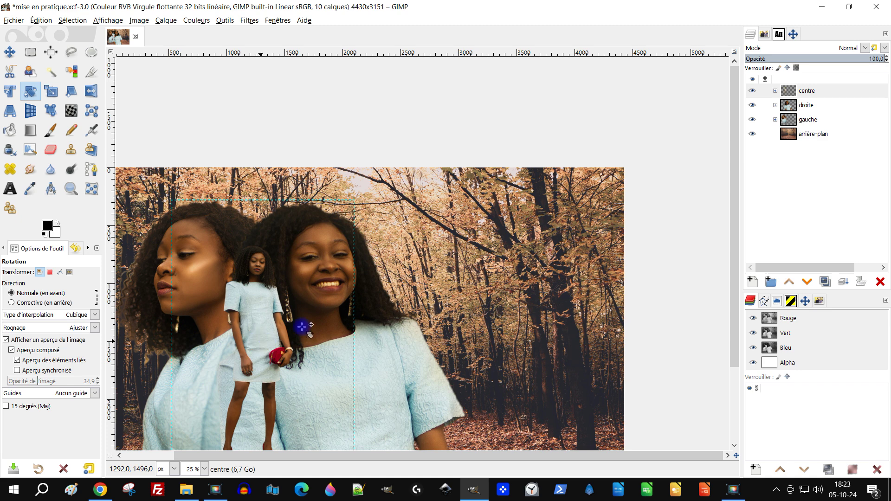
click(329, 299)
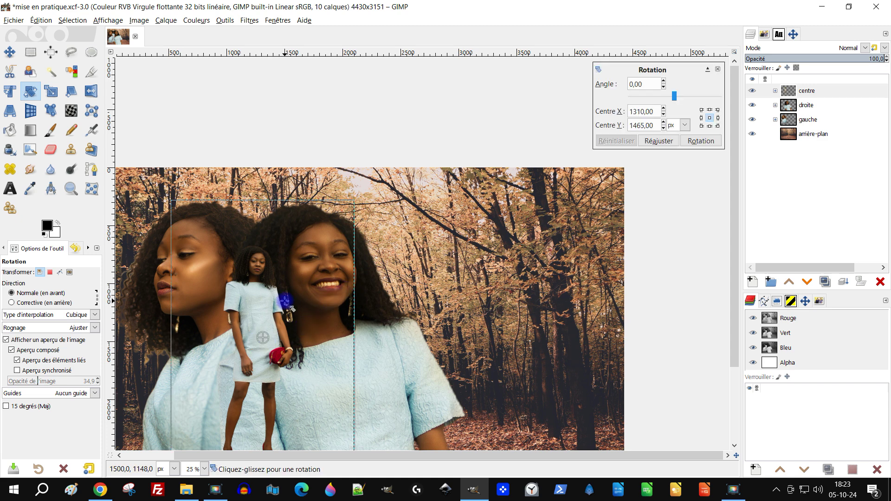
drag(285, 302, 285, 302)
drag(258, 268, 256, 270)
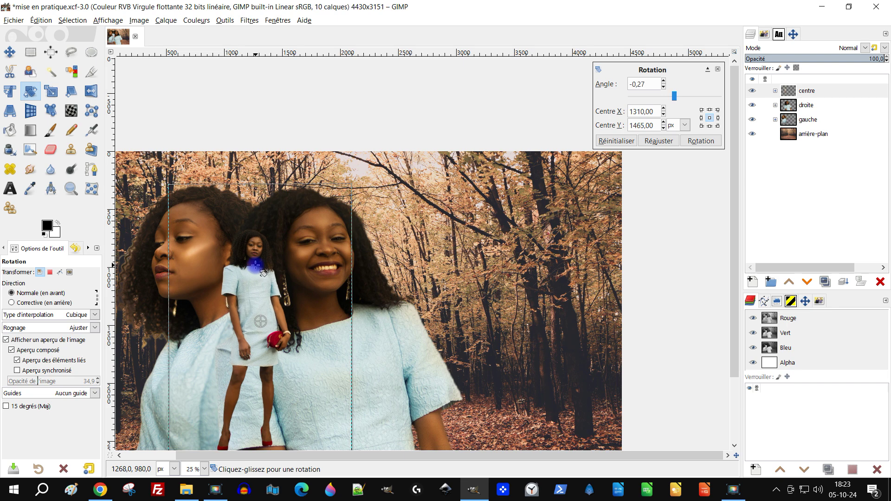
click(700, 140)
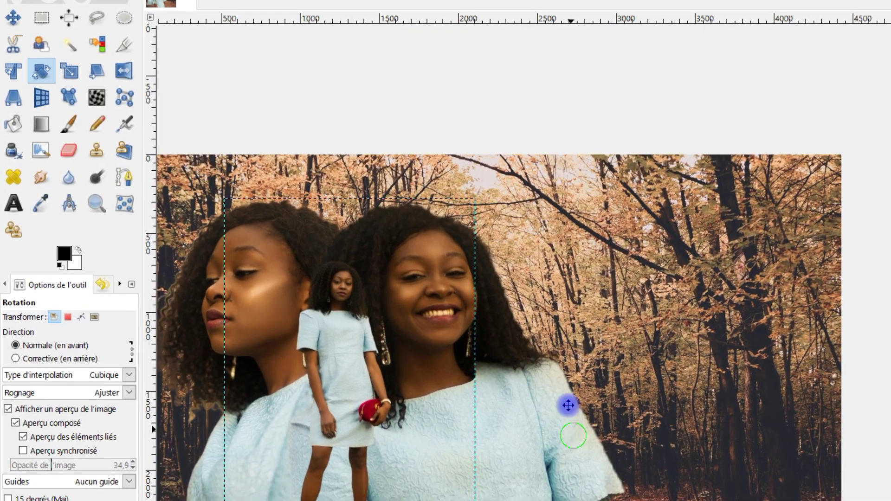
- Draw a crop frame of about 2472 × 2500 px at position 96, 80 around the women, with Supprimer les pixels découpés off
drag(569, 406, 624, 319)
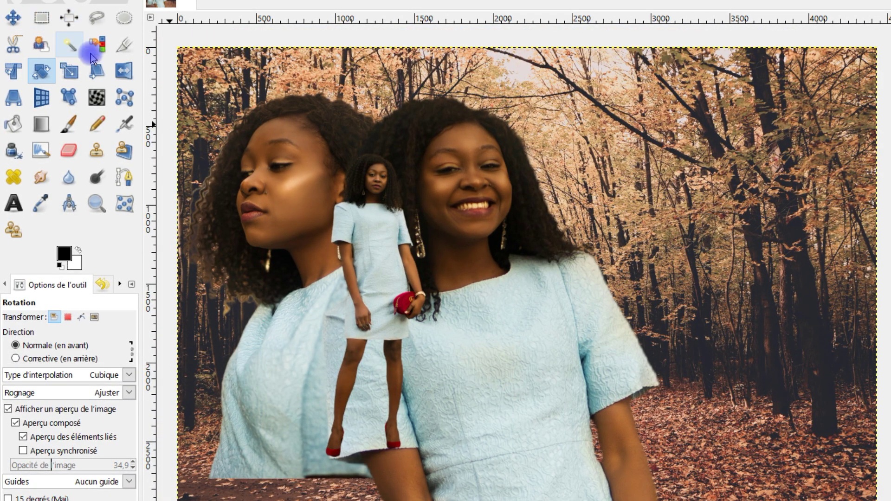
click(121, 47)
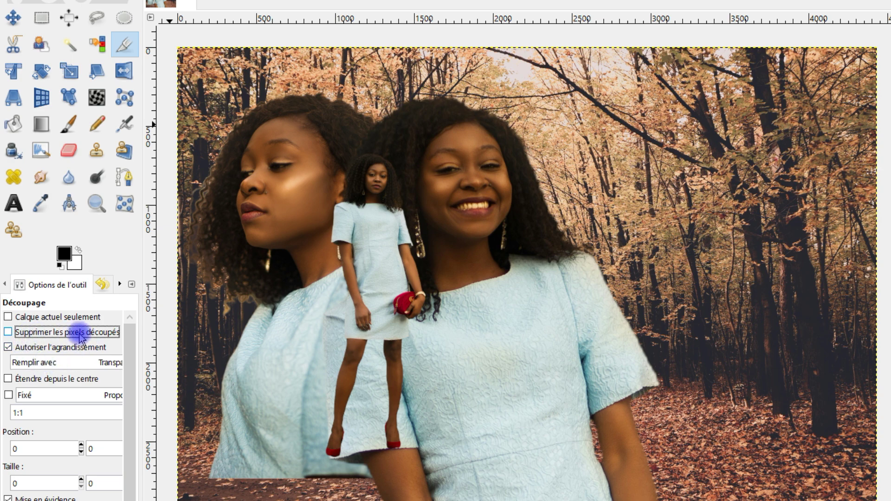
scroll(357, 170, up, 2)
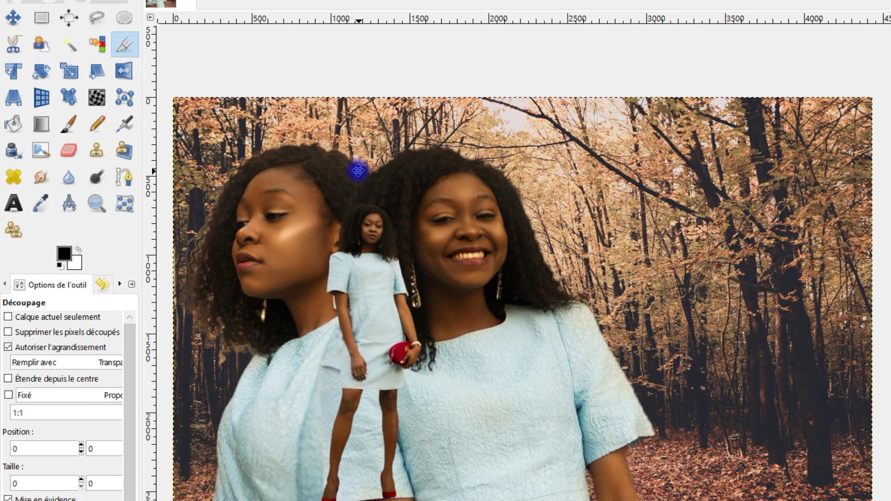
drag(203, 91, 814, 500)
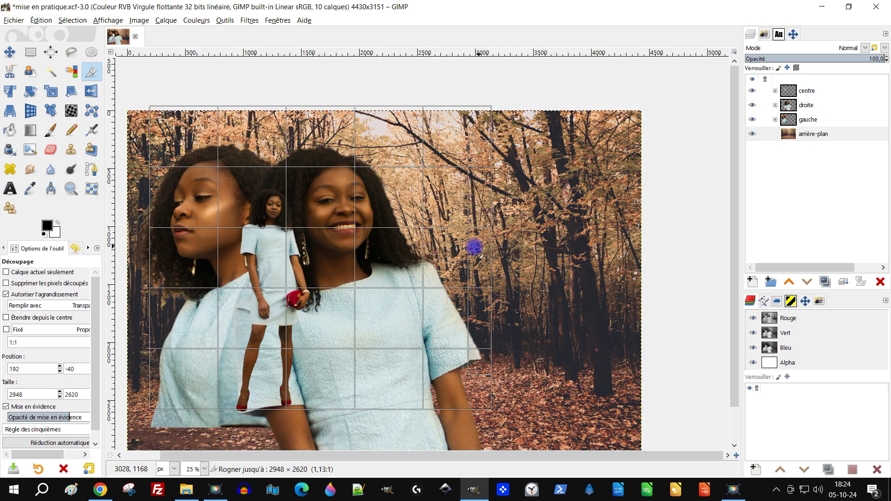
drag(637, 280, 668, 296)
drag(302, 95, 302, 125)
drag(223, 130, 224, 132)
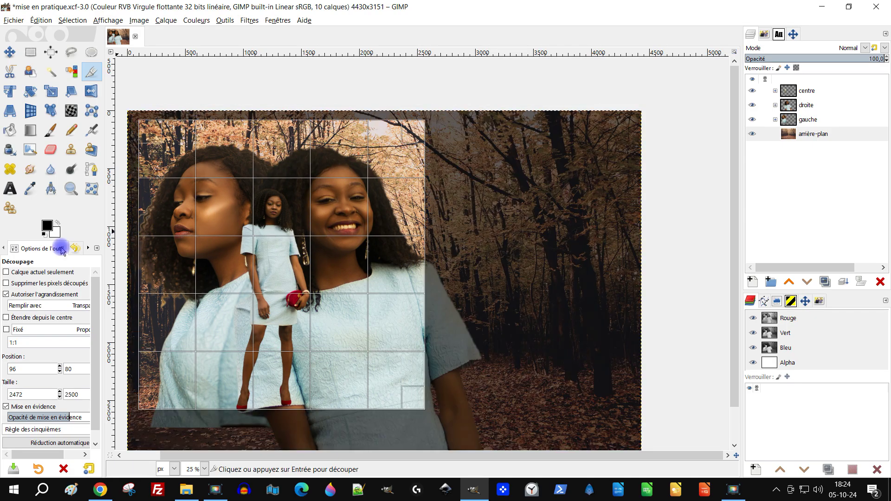
- Disable Autoriser l'agrandissement and crop the image to 2320 × 2536 px at position 76, 0, keeping the small woman's shoes near the lower edge
click(5, 294)
drag(229, 131, 229, 115)
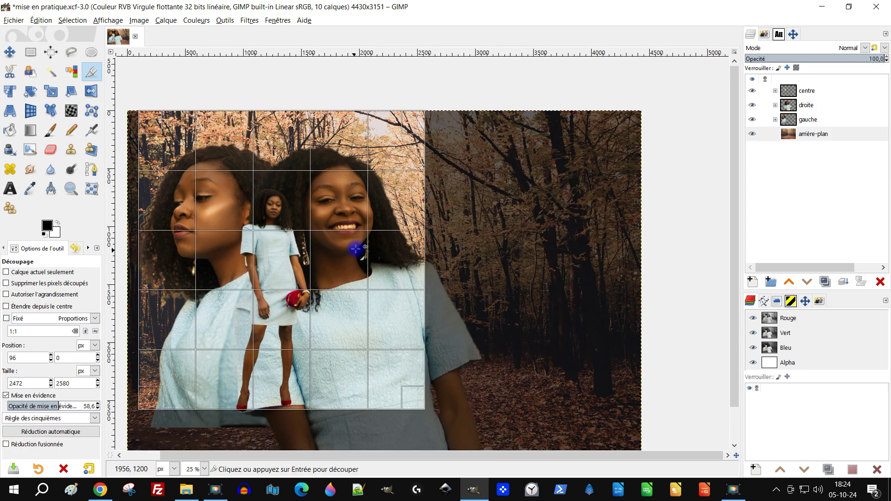
drag(399, 252, 406, 249)
drag(154, 217, 146, 218)
drag(381, 232, 393, 227)
drag(427, 201, 403, 210)
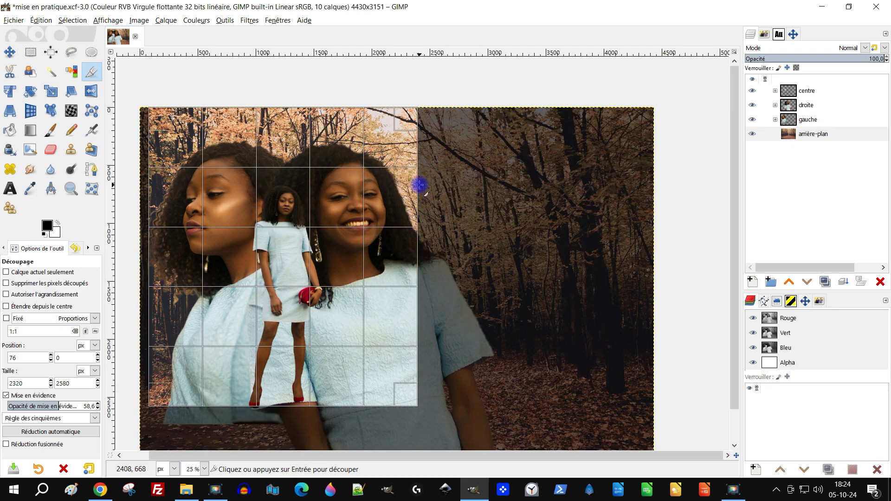
drag(272, 396, 278, 392)
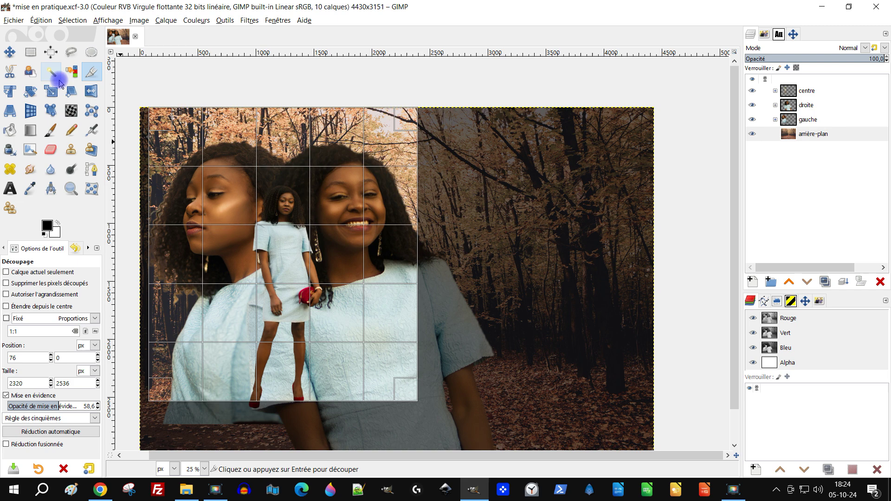
click(286, 248)
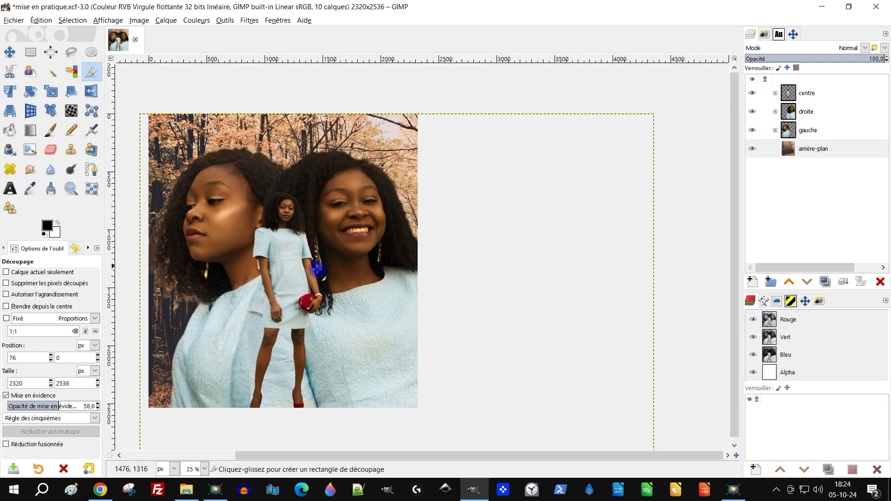
- Link the droite and gauche groups, and set the Scale tool's Autour du centre option off
click(765, 112)
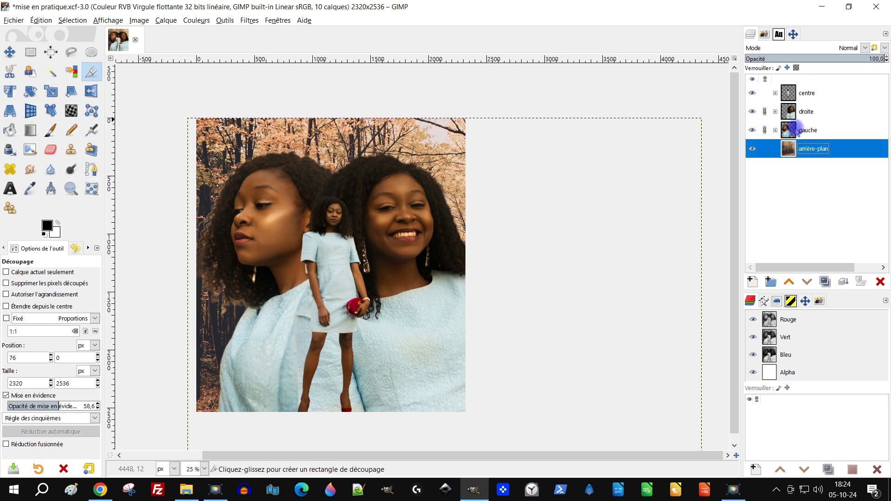
click(50, 92)
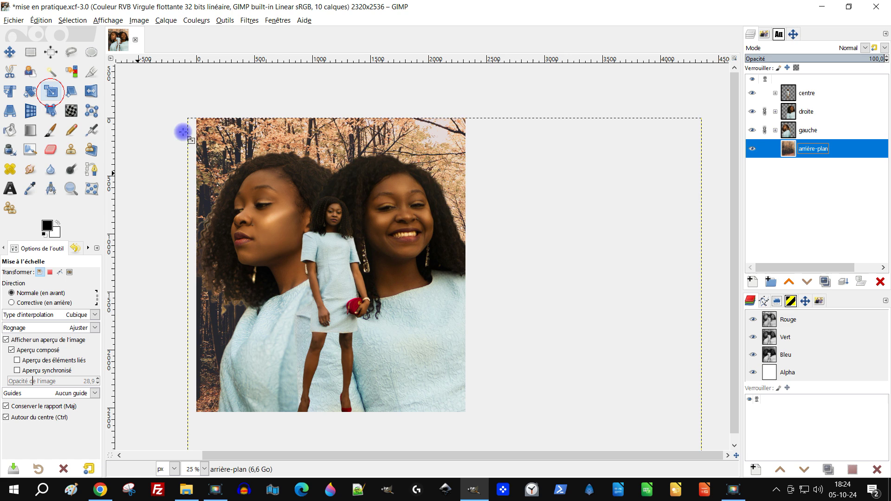
click(430, 301)
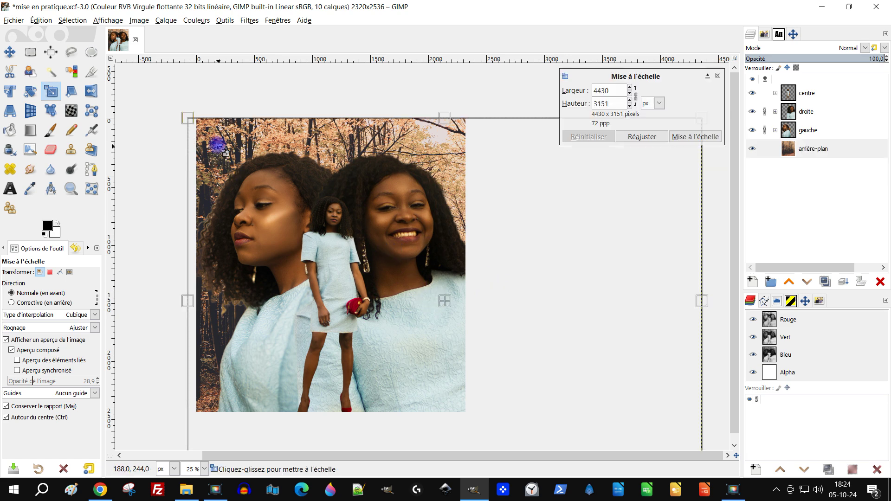
scroll(576, 297, down, 3)
scroll(571, 306, up, 1)
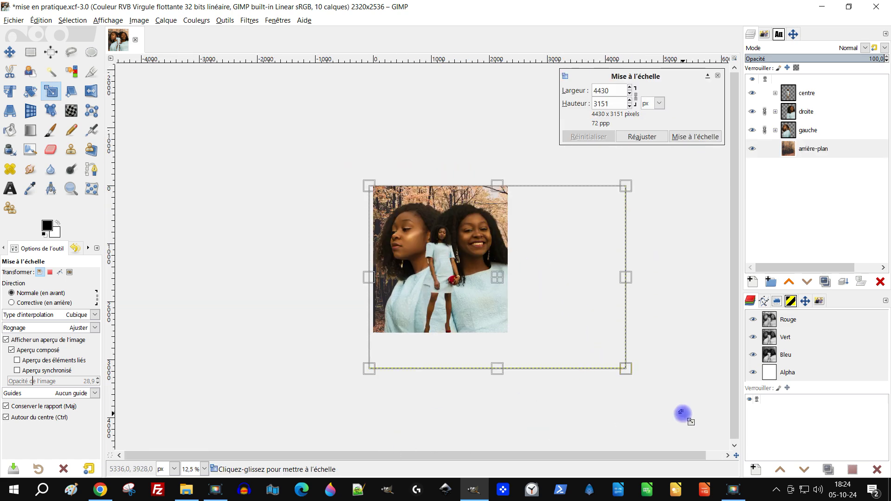
click(48, 418)
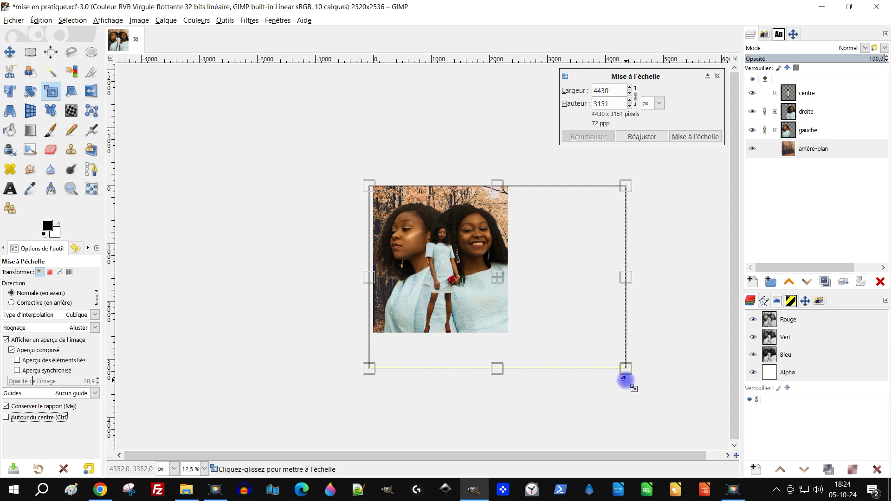
drag(629, 370, 567, 328)
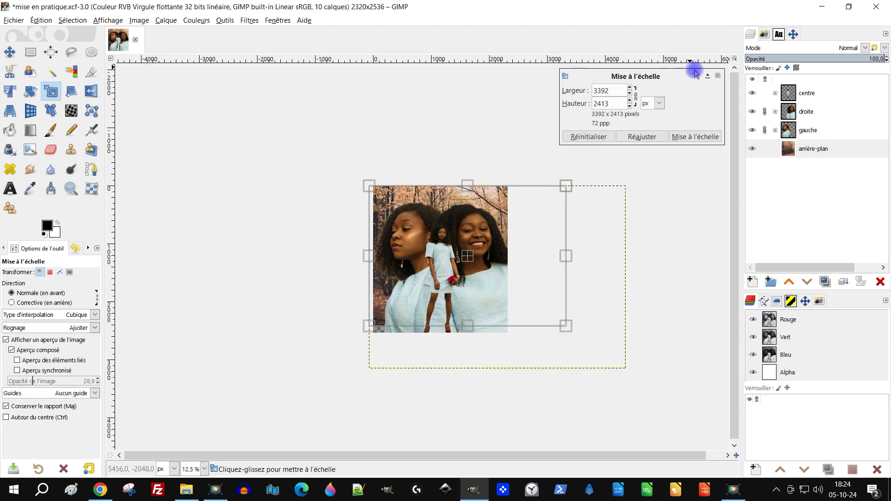
click(717, 75)
double_click(803, 132)
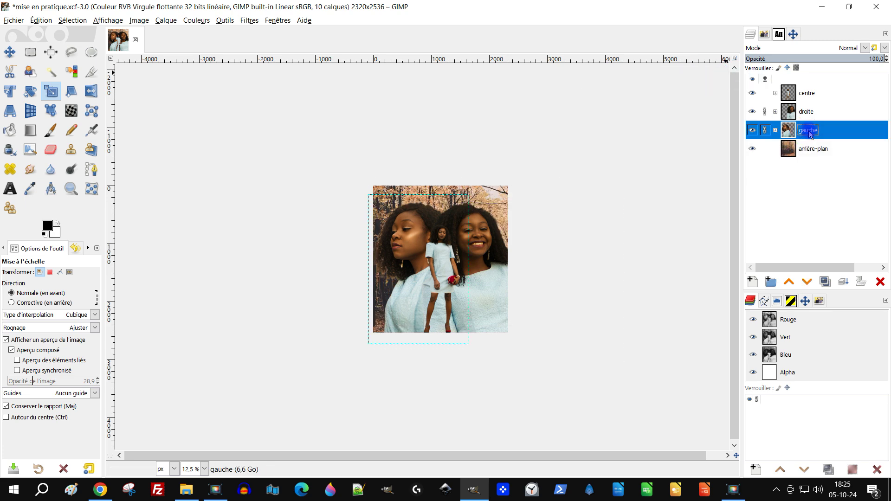
scroll(454, 303, up, 2)
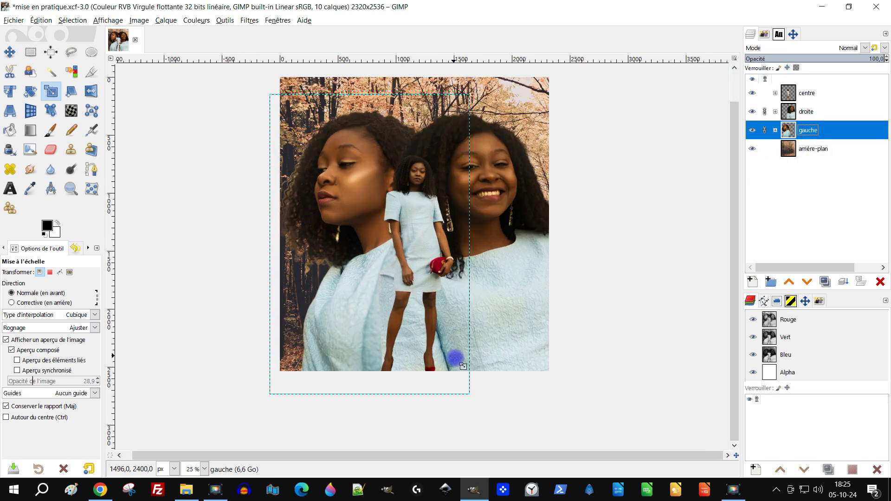
click(362, 203)
drag(459, 390, 446, 367)
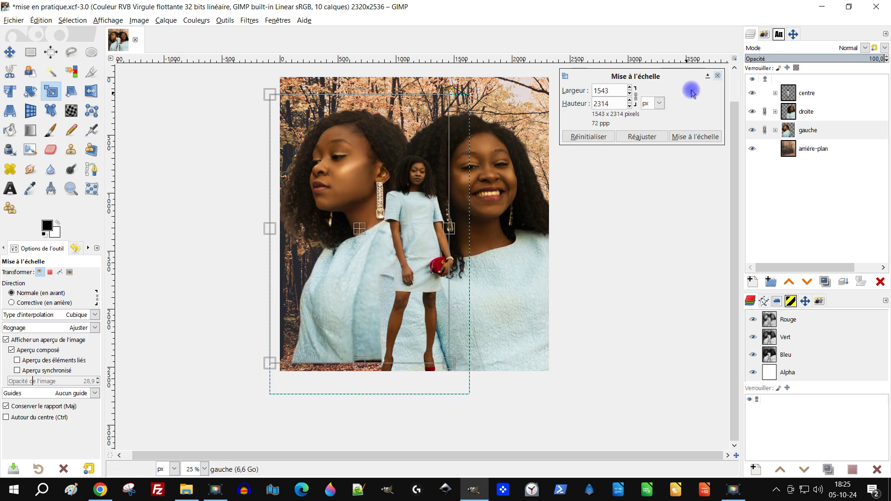
click(719, 75)
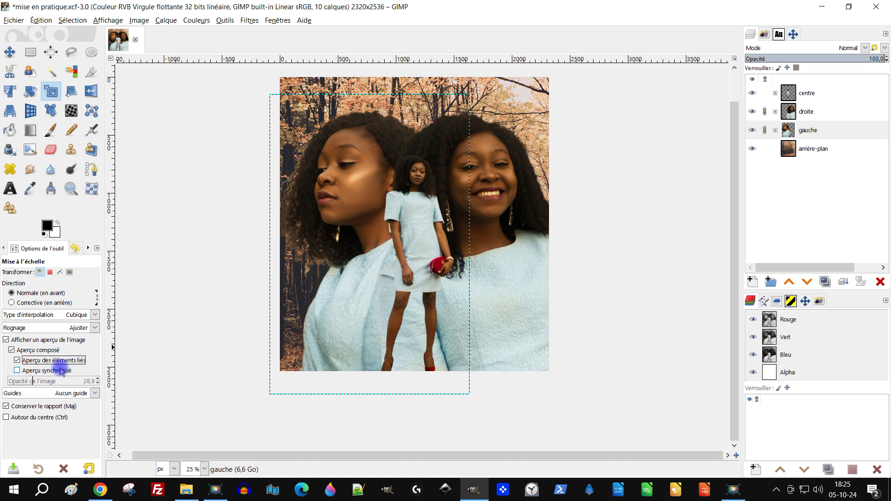
- Scale the gauche group together with the linked droite group to 1448 × 2172 px, shifting both down and slightly right
click(363, 162)
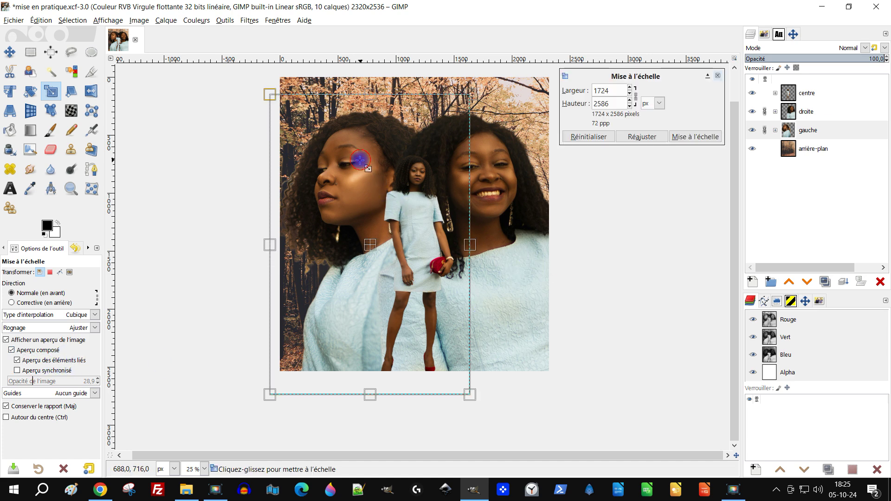
drag(472, 398, 429, 354)
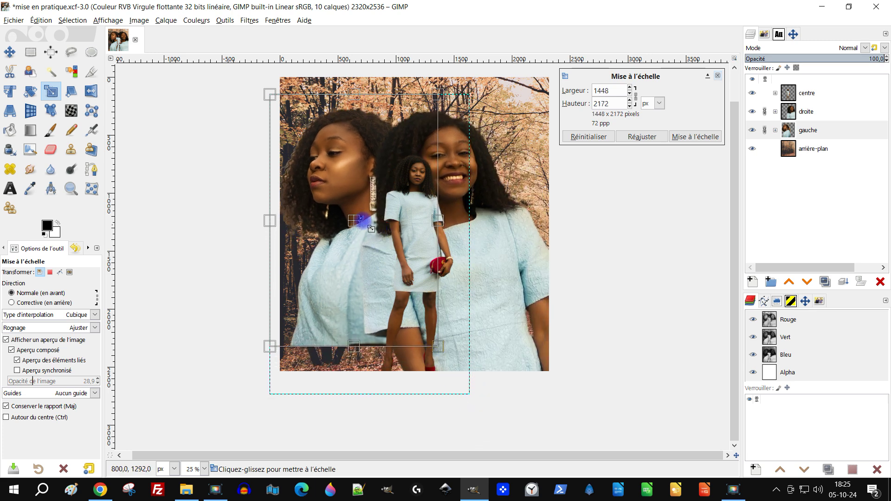
drag(355, 221, 367, 255)
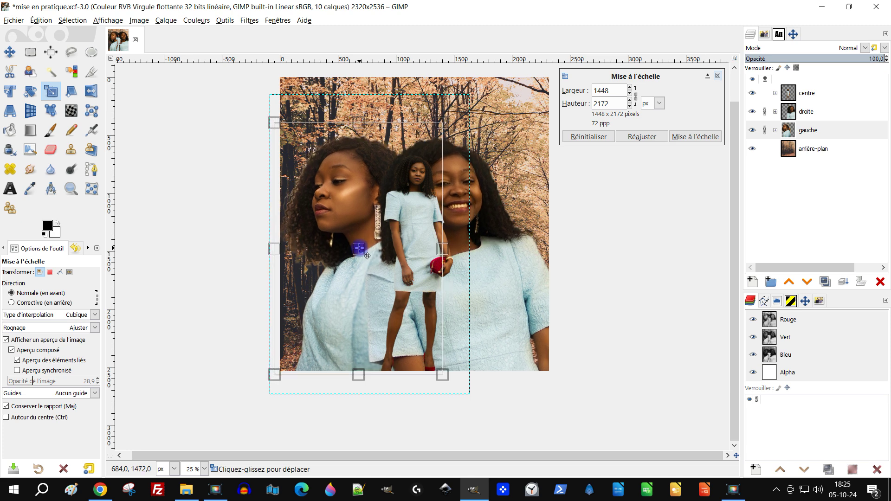
click(706, 138)
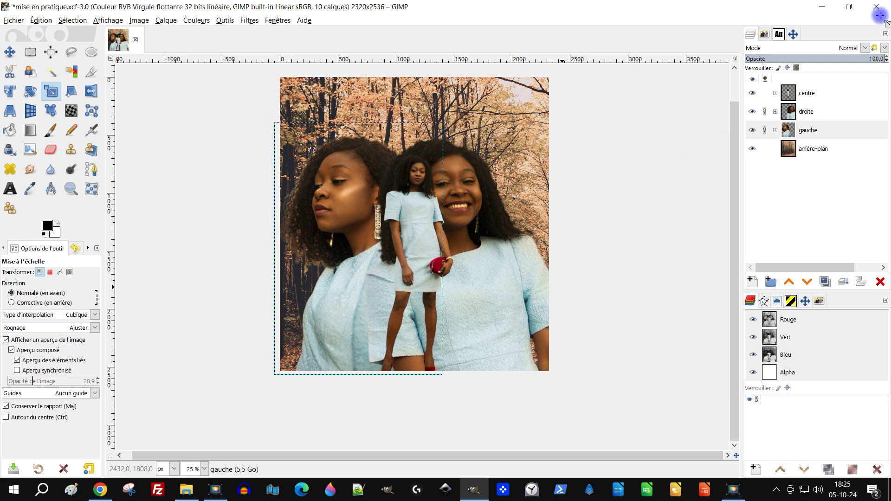
- Unlink the gauche and droite groups and move the centre group slightly left between the two larger women
click(768, 132)
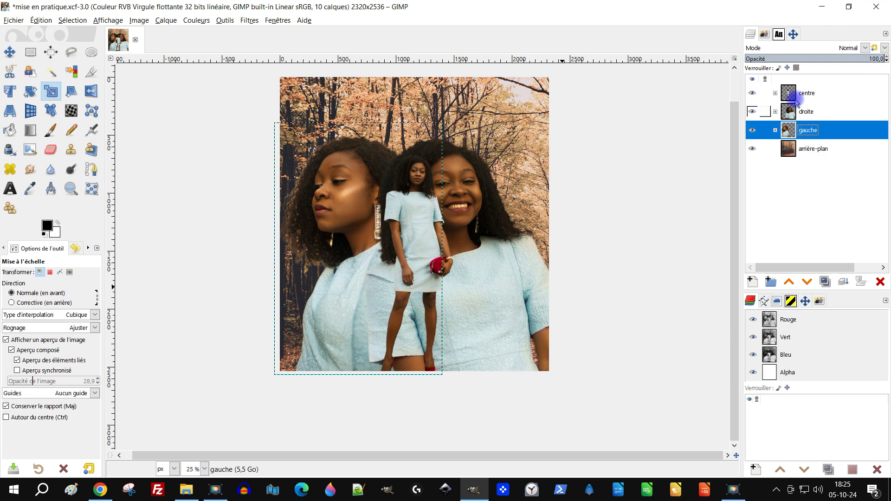
click(794, 99)
click(10, 53)
drag(423, 238, 395, 236)
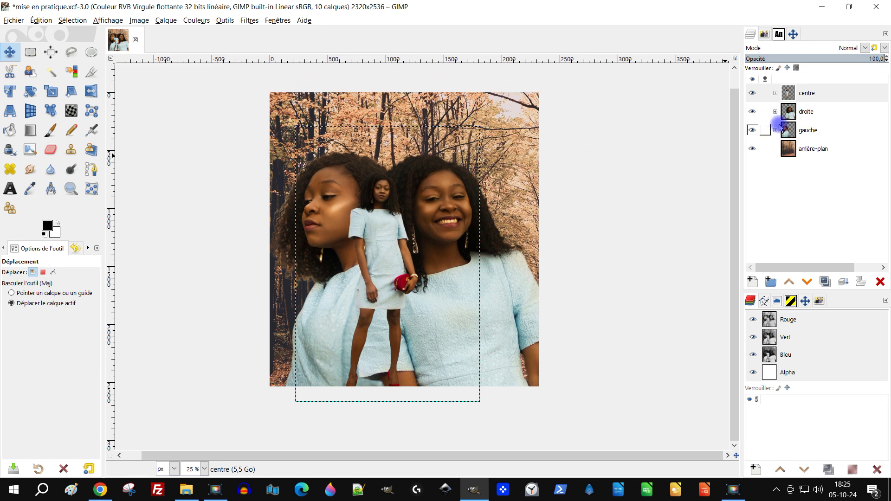
- Link the centre, droite and gauche groups, shift them together slightly left, and unlink all three again
click(765, 97)
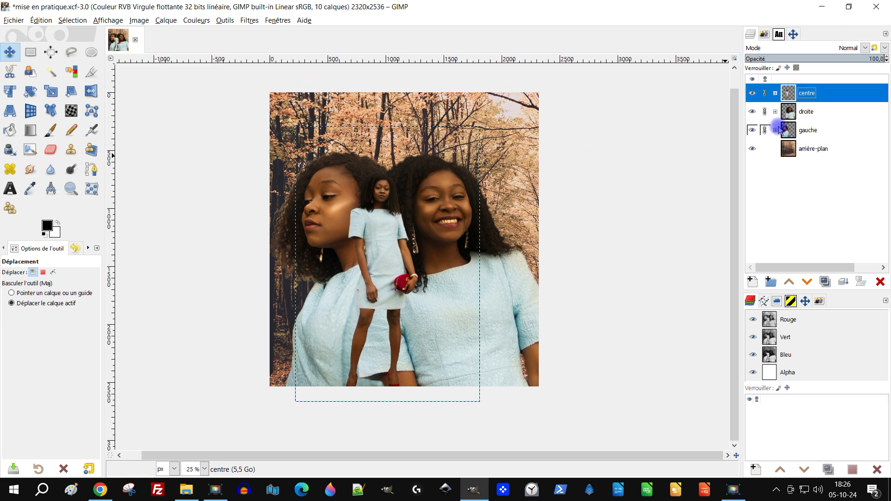
drag(392, 251, 387, 252)
key(1)
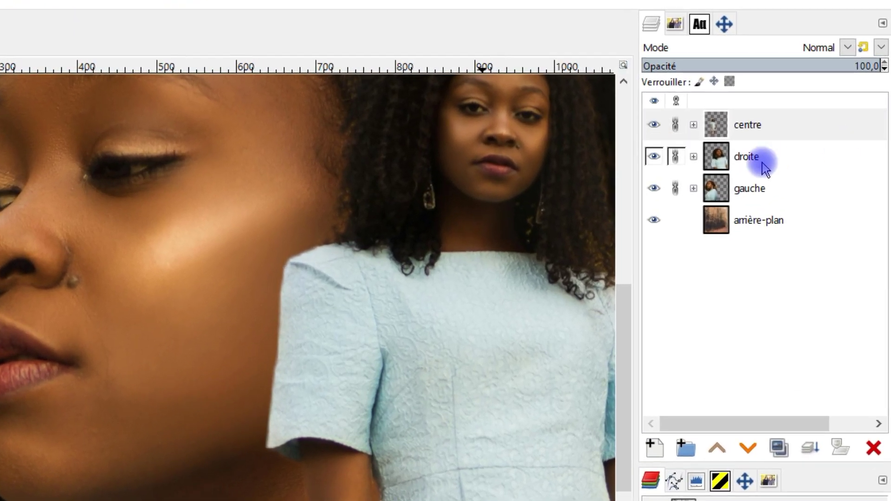
click(714, 137)
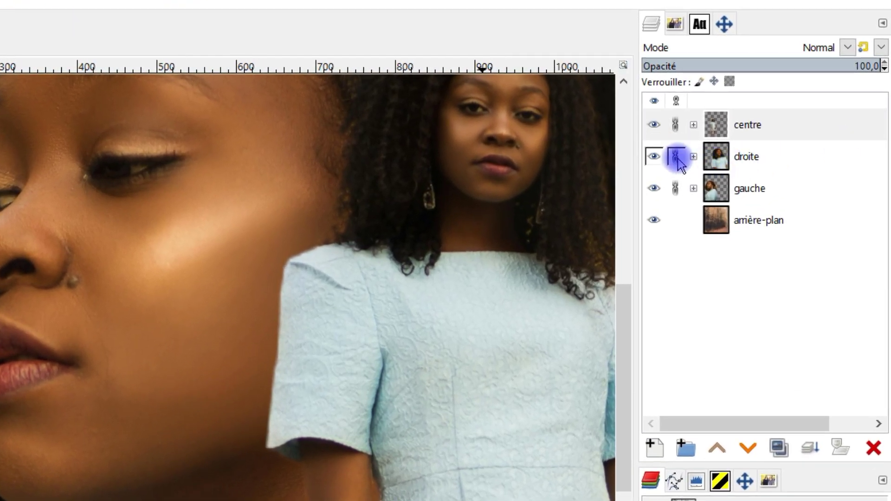
click(675, 187)
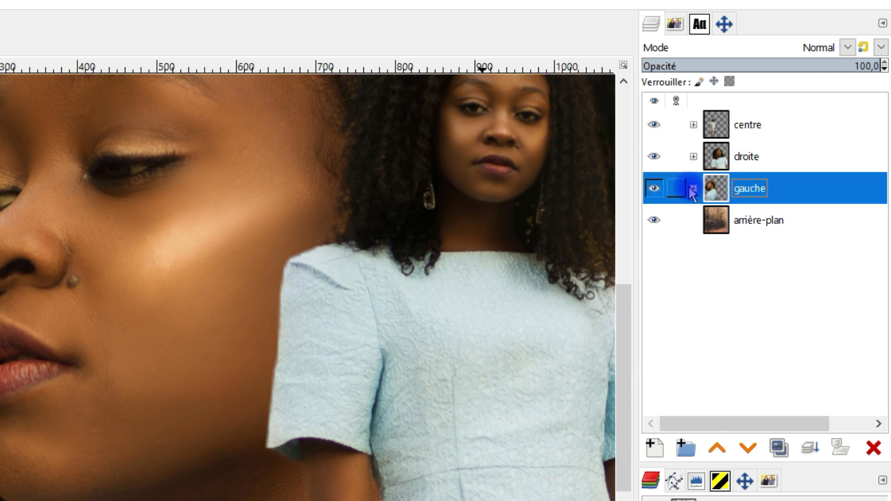
- Apply Curves to the Alpha channel of the gauche.png layer, with a point at input 68,60 and output 20,31
click(693, 188)
click(777, 253)
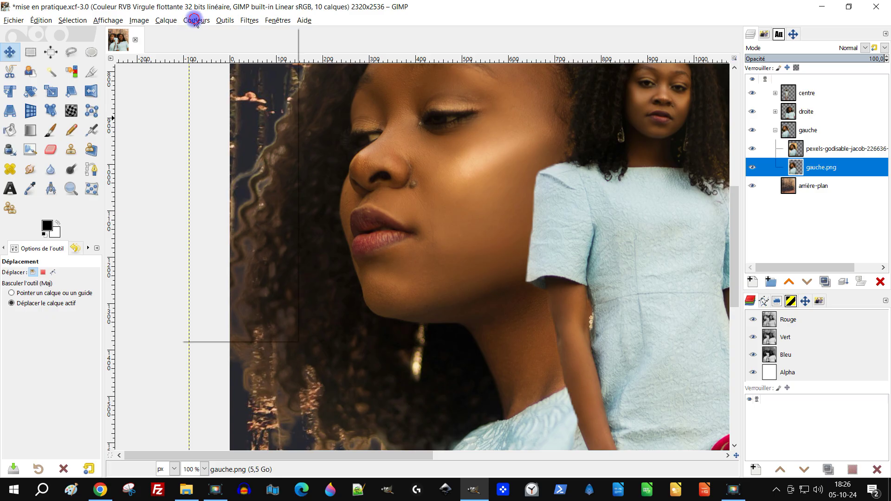
click(195, 20)
click(181, 145)
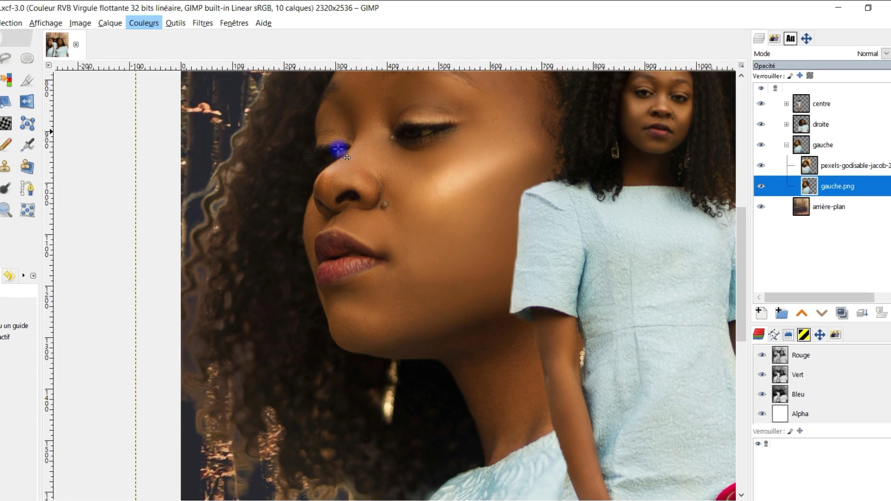
click(693, 209)
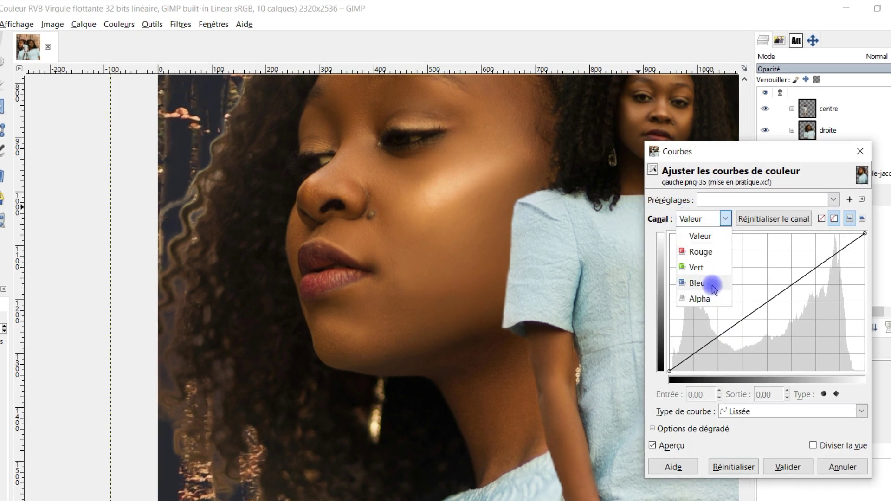
click(708, 299)
drag(773, 300, 796, 336)
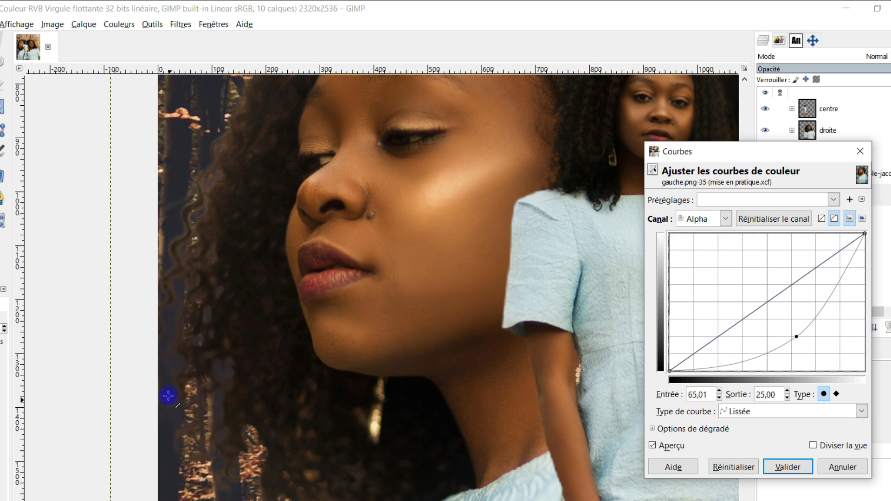
mouse_move(803, 336)
mouse_down()
mouse_move(815, 342)
mouse_move(804, 345)
mouse_up()
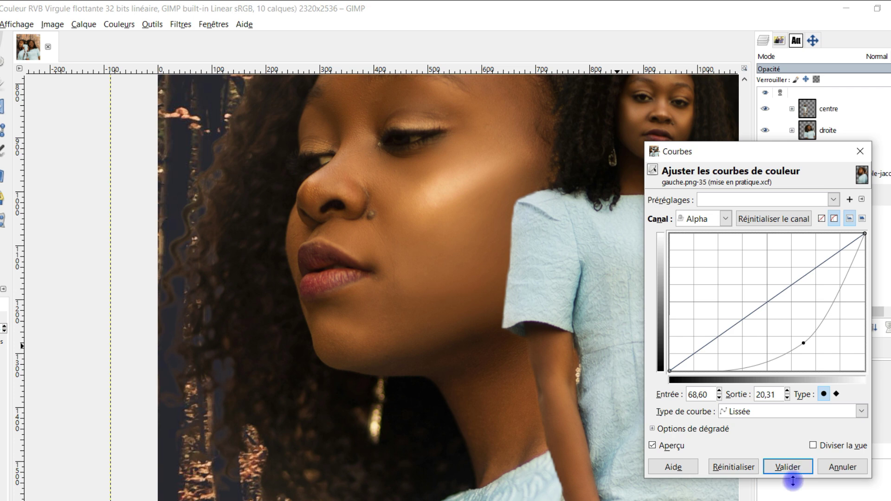
click(787, 467)
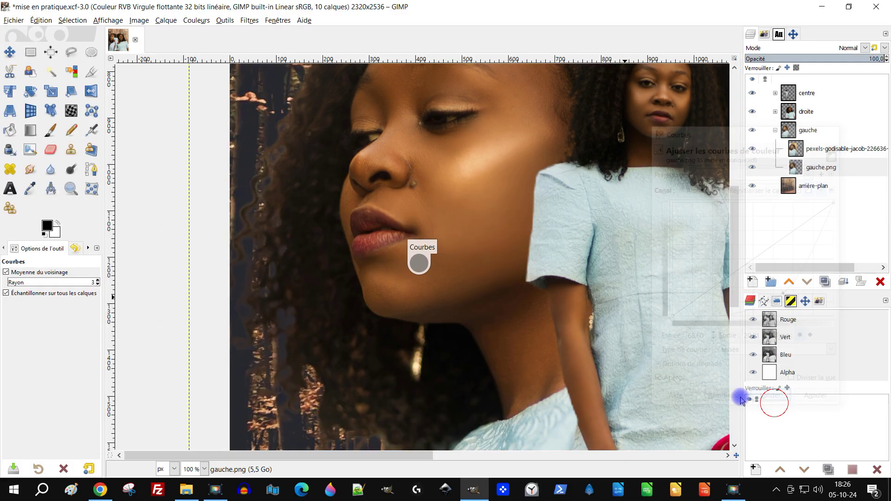
- Collapse the gauche group and save the project with the arrière-plan layer active
scroll(422, 292, down, 4)
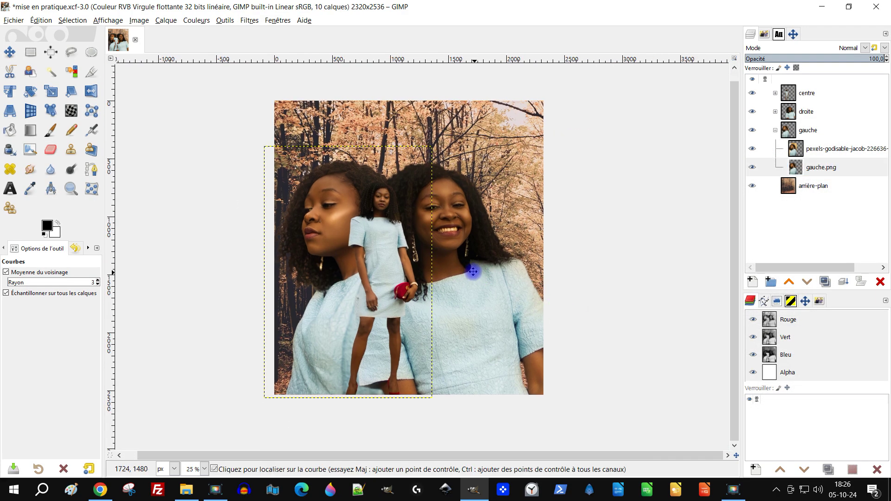
click(813, 185)
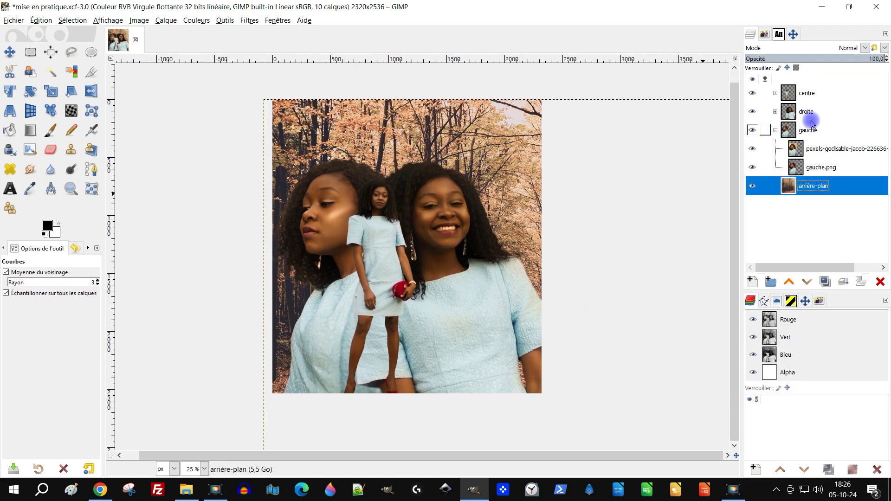
click(776, 132)
key(ctrl+s)
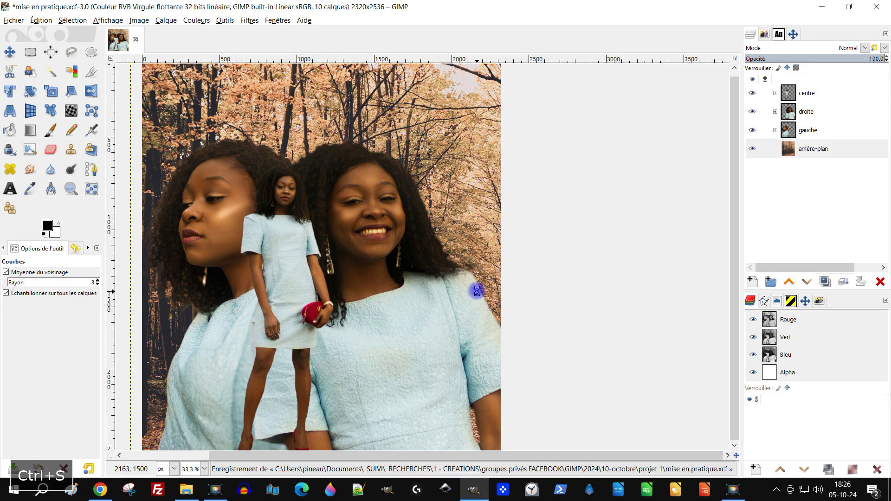